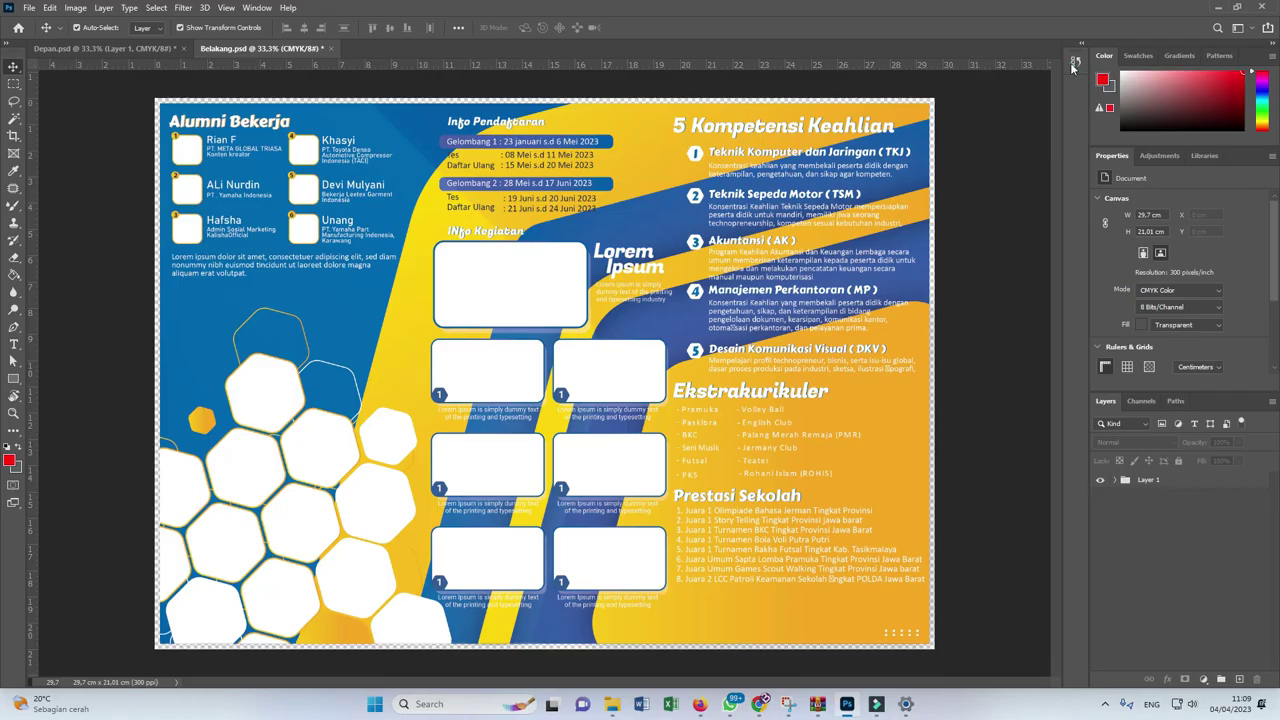
Collapse the History panel and make Depan.psd the active document with no layer selected.
{"action": "left_click", "coordinate": [1074, 63]}
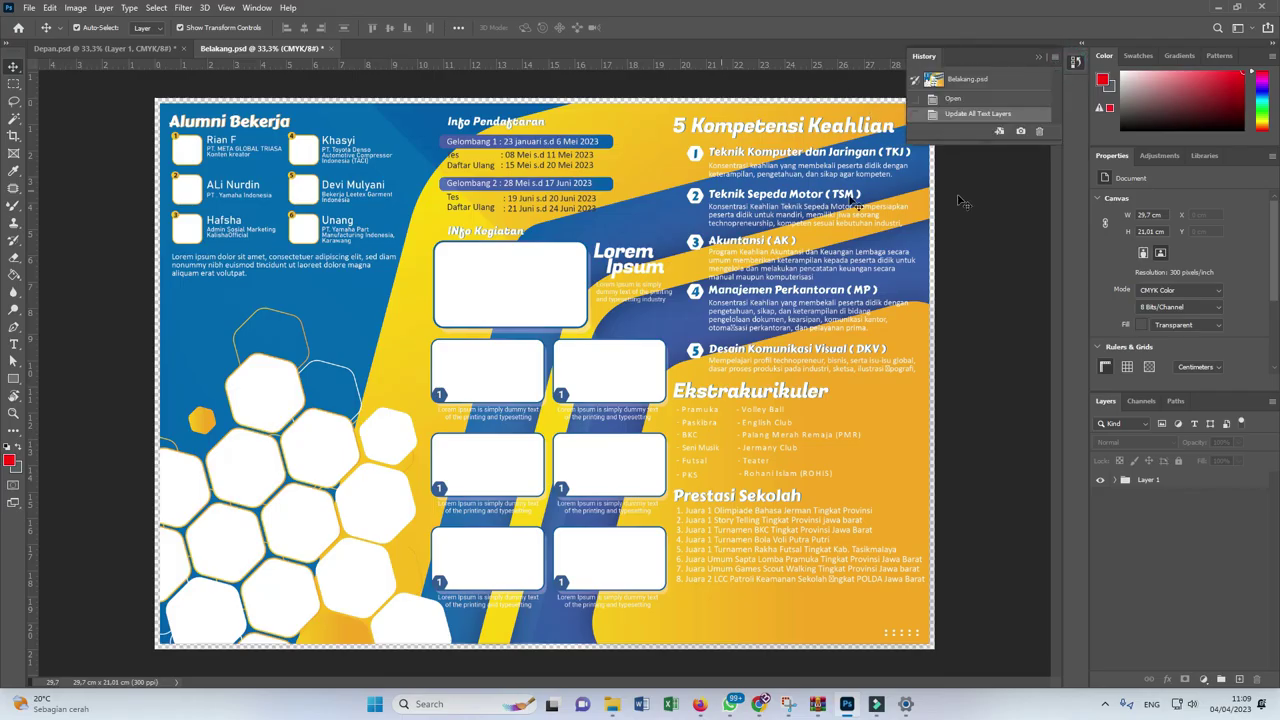
{"action": "left_click", "coordinate": [1040, 56]}
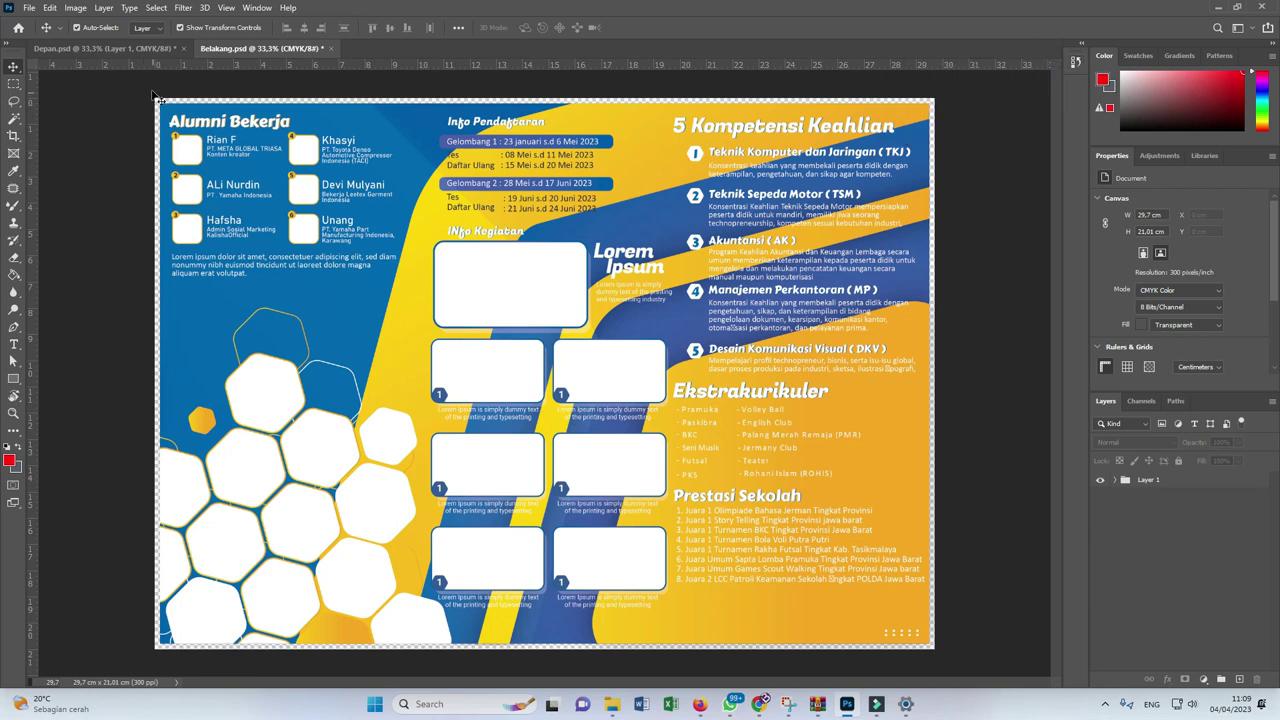
{"action": "left_click", "coordinate": [136, 55]}
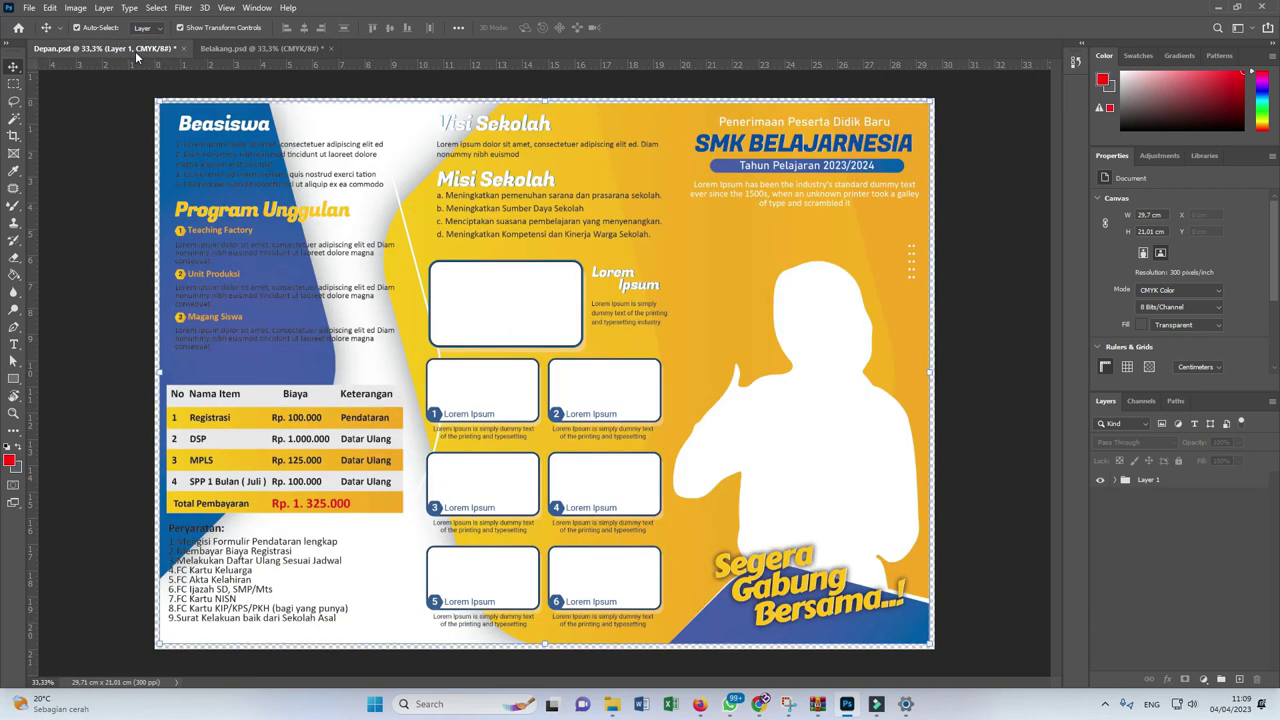
{"action": "left_click", "coordinate": [236, 56]}
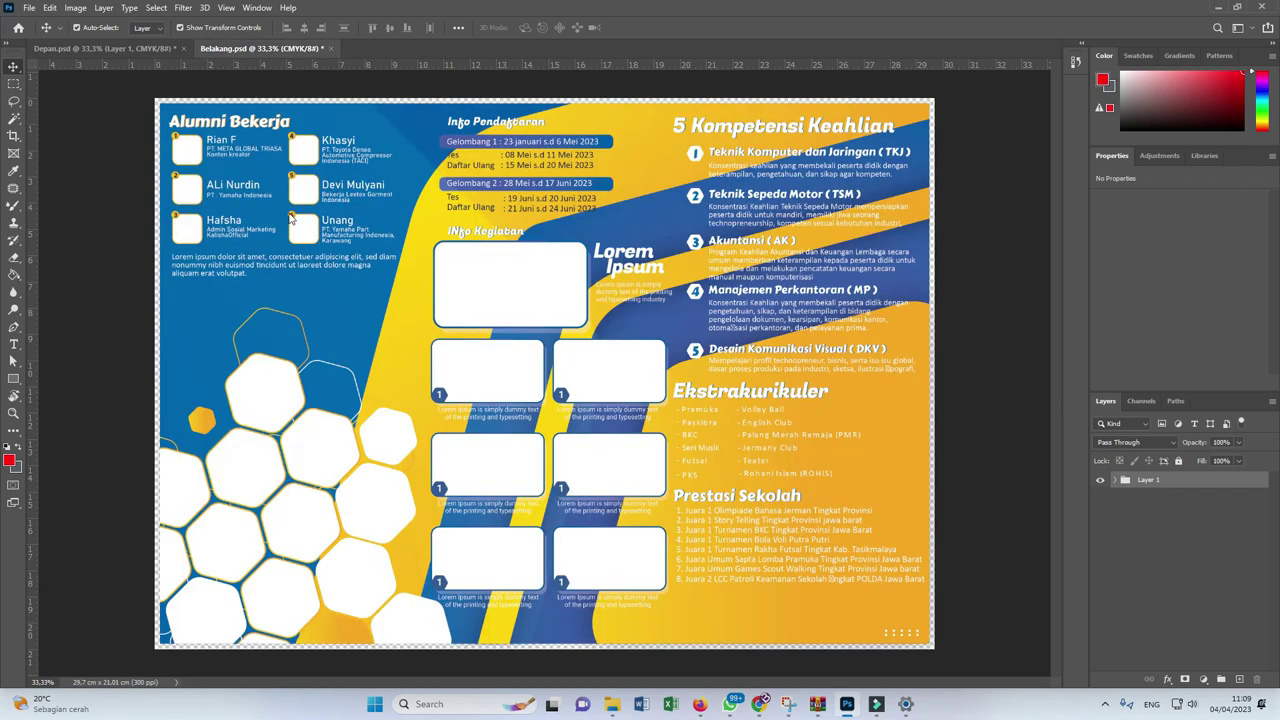
{"action": "left_click", "coordinate": [380, 106]}
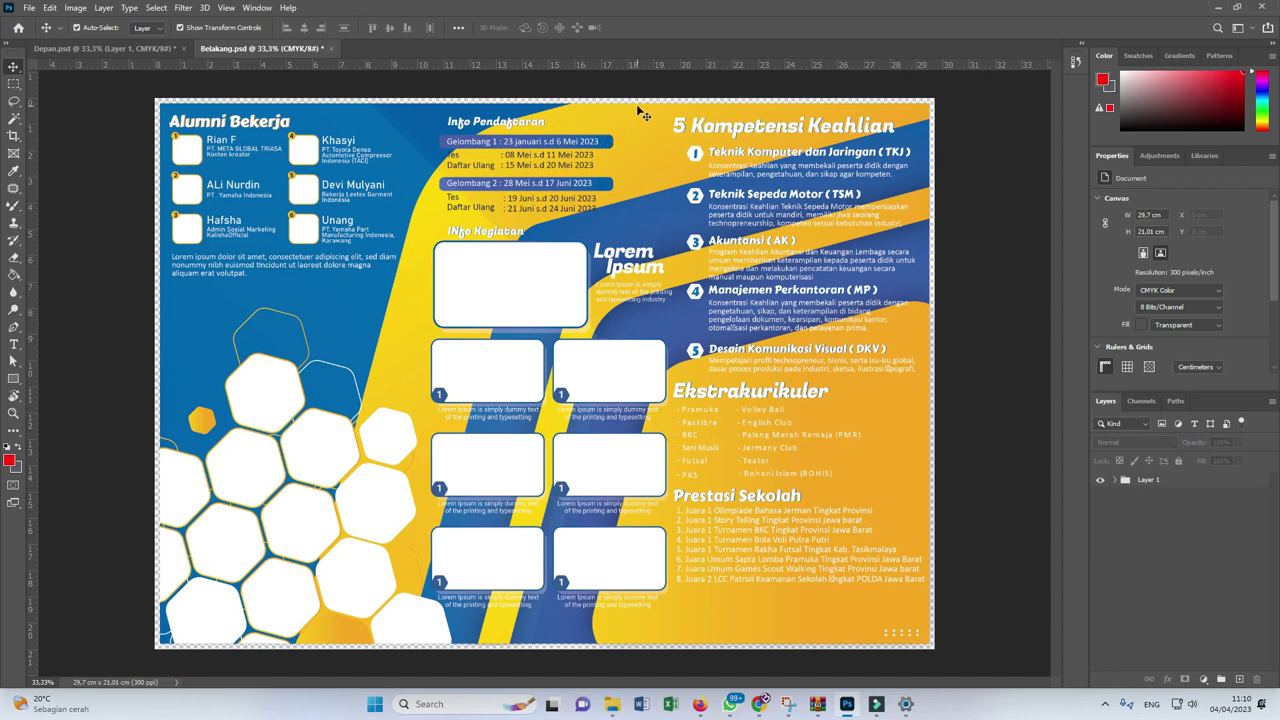
{"action": "left_click", "coordinate": [145, 55]}
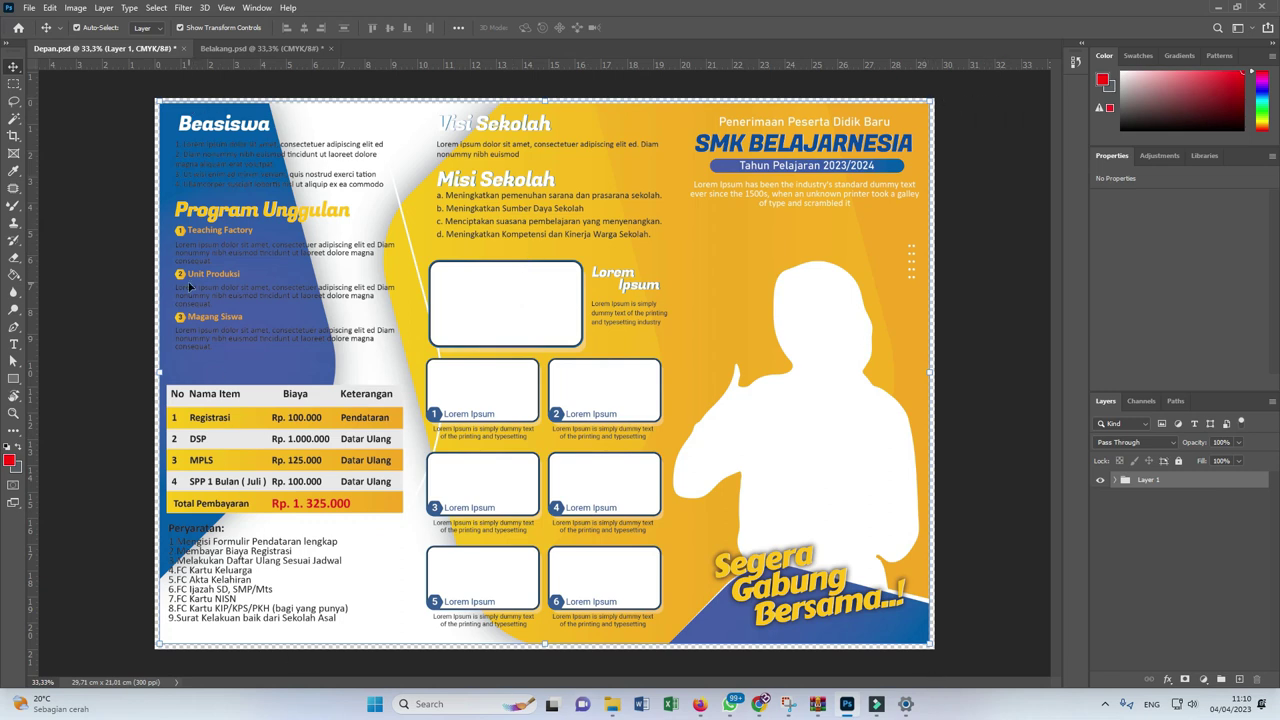
{"action": "left_click", "coordinate": [125, 259]}
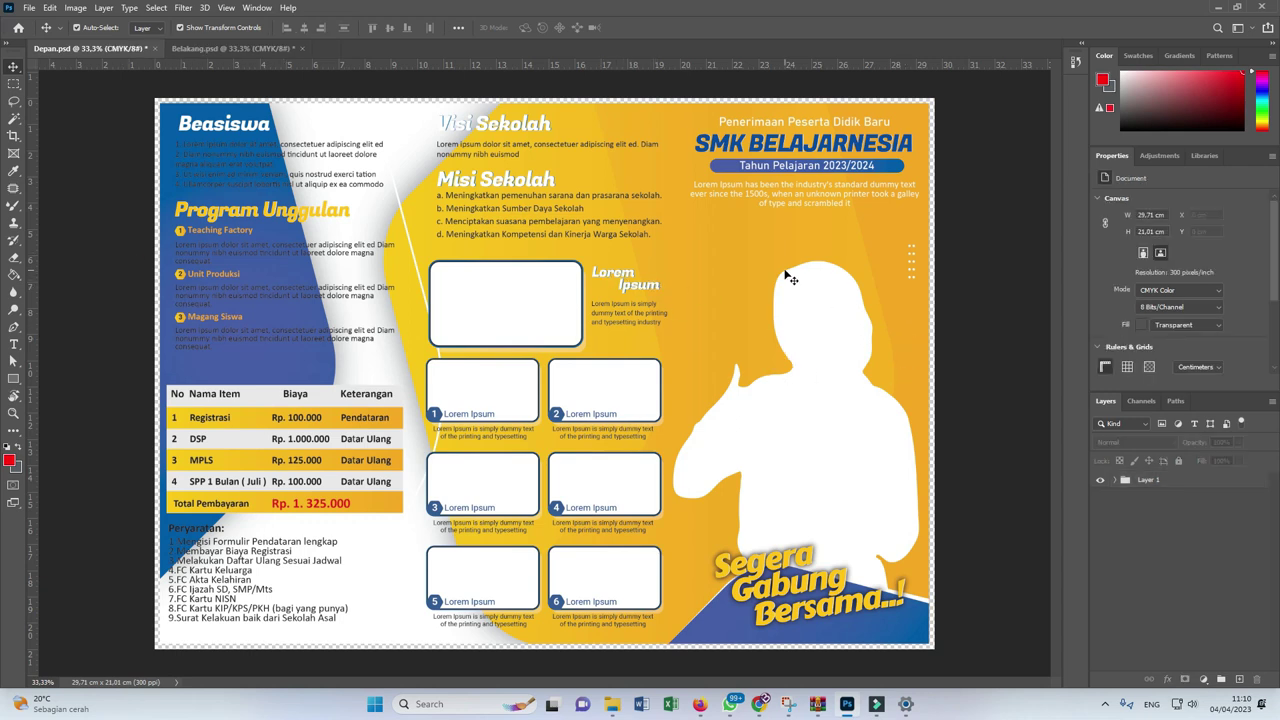
Float the Layers panel out of the dock, make it taller, then reset the Essentials workspace.
{"action": "left_click_drag", "start_coordinate": [1106, 402], "coordinate": [955, 142]}
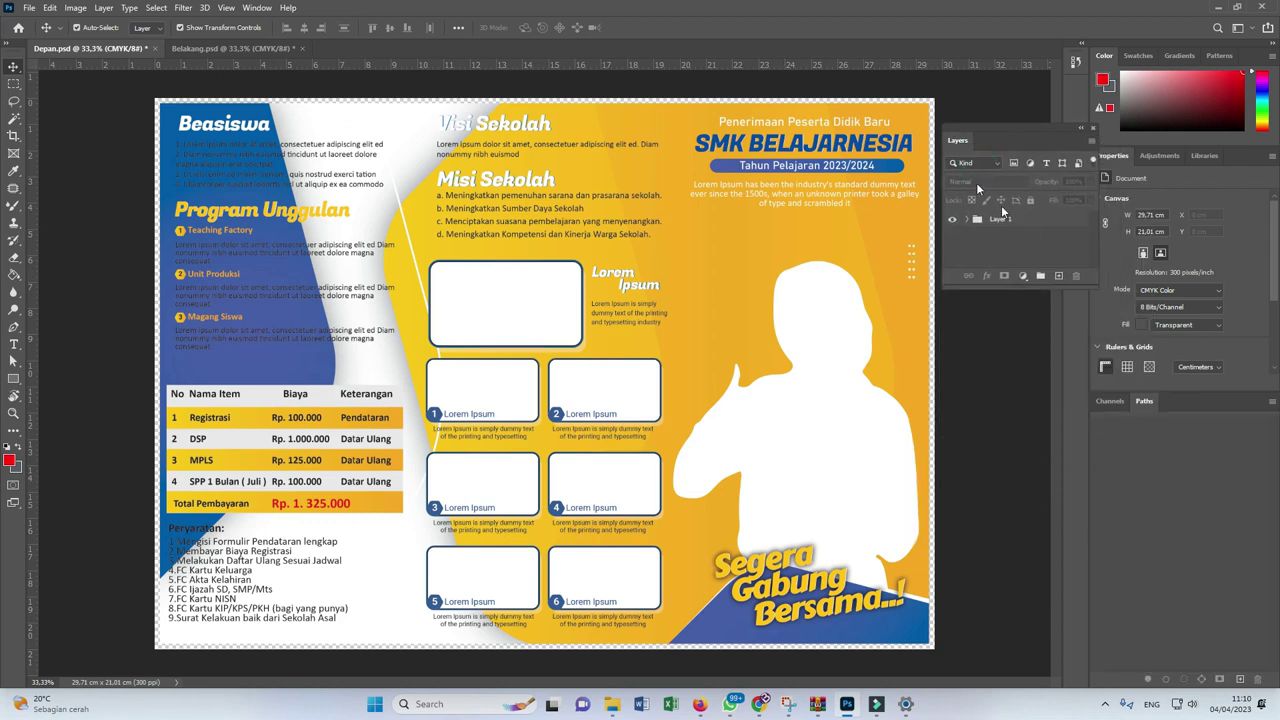
{"action": "left_click_drag", "start_coordinate": [1024, 386], "coordinate": [1026, 460]}
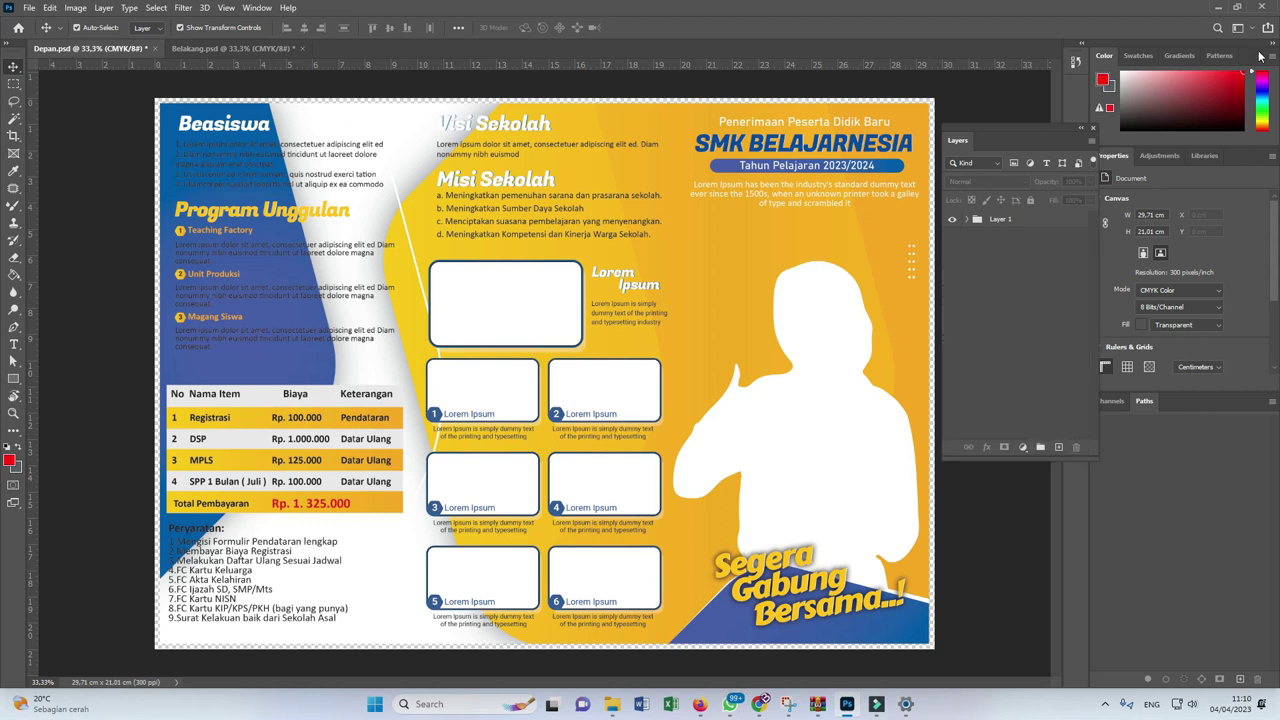
{"action": "left_click", "coordinate": [1238, 29]}
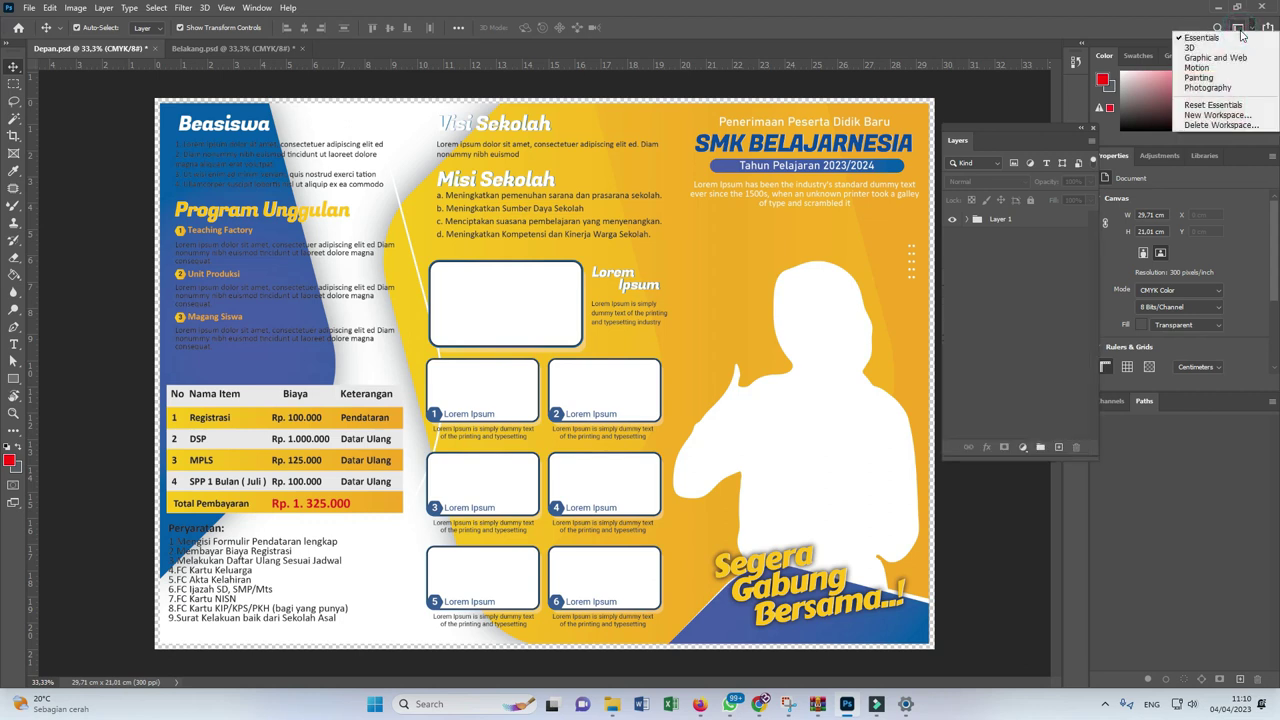
{"action": "left_click", "coordinate": [1241, 36]}
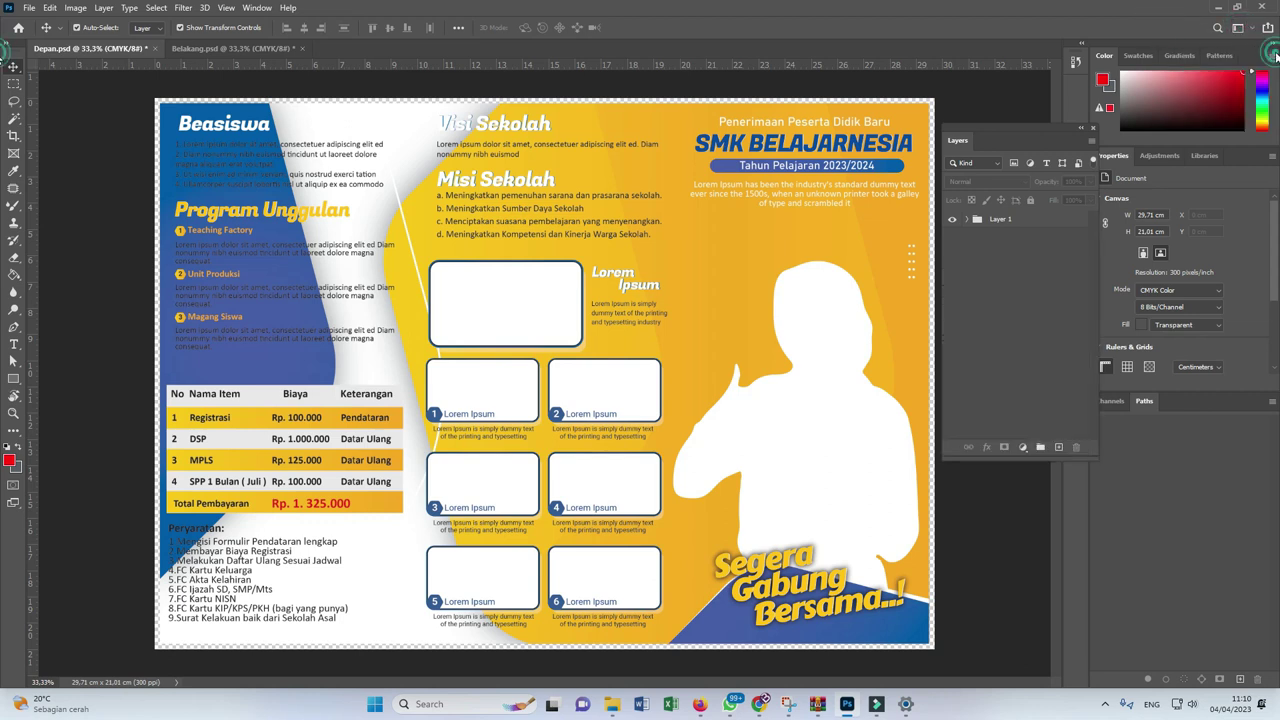
Show the Layers panel from the Window menu and select the Layer 1 group.
{"action": "left_click", "coordinate": [1274, 56]}
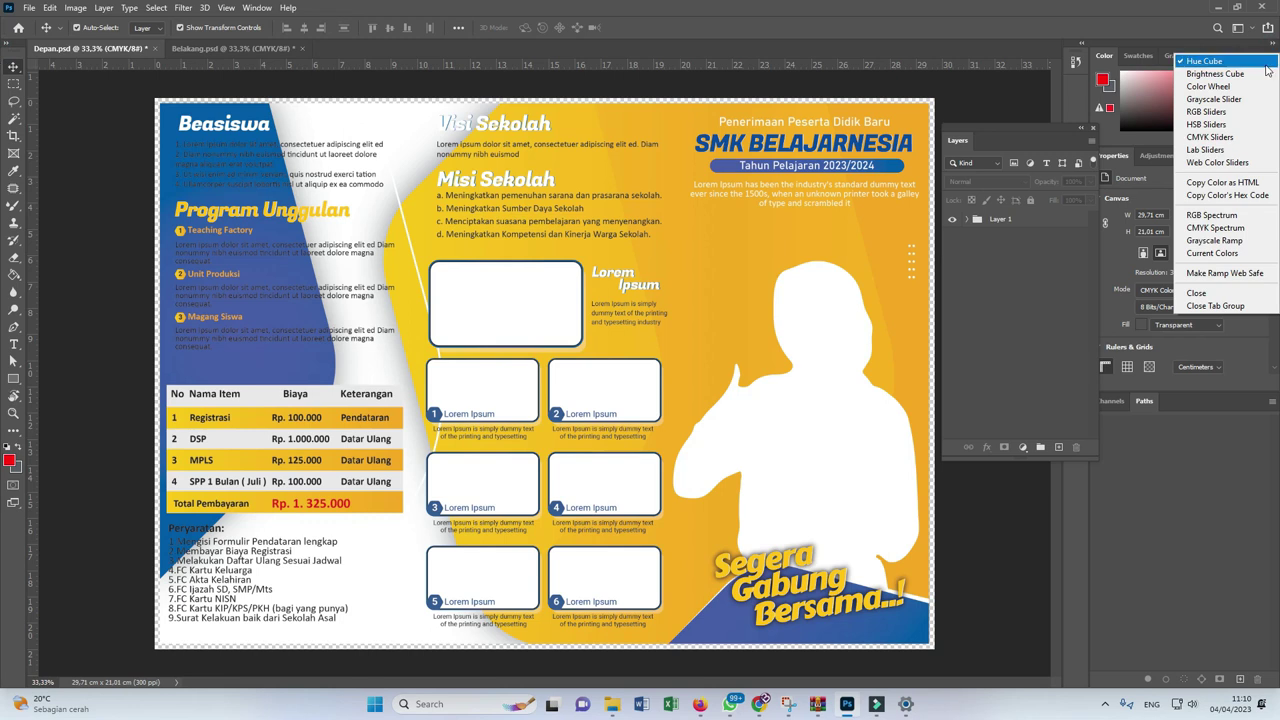
{"action": "left_click", "coordinate": [1155, 31]}
{"action": "left_click", "coordinate": [257, 8]}
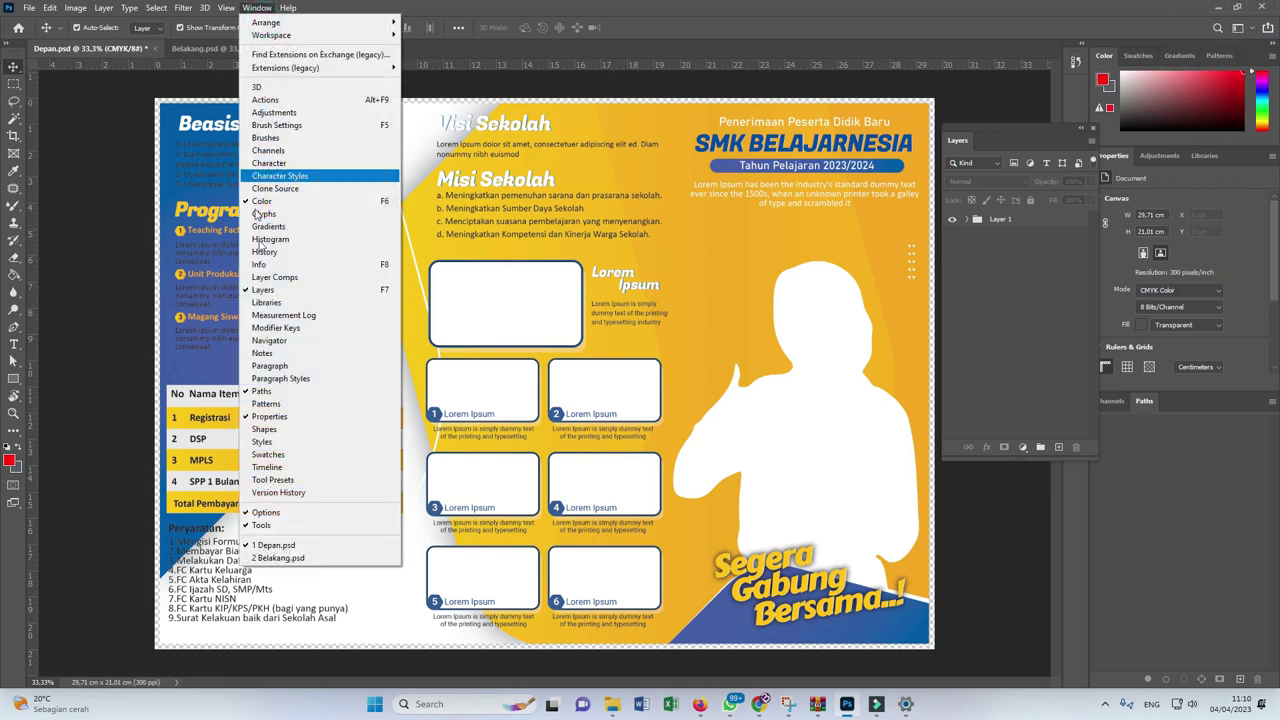
{"action": "left_click", "coordinate": [267, 290]}
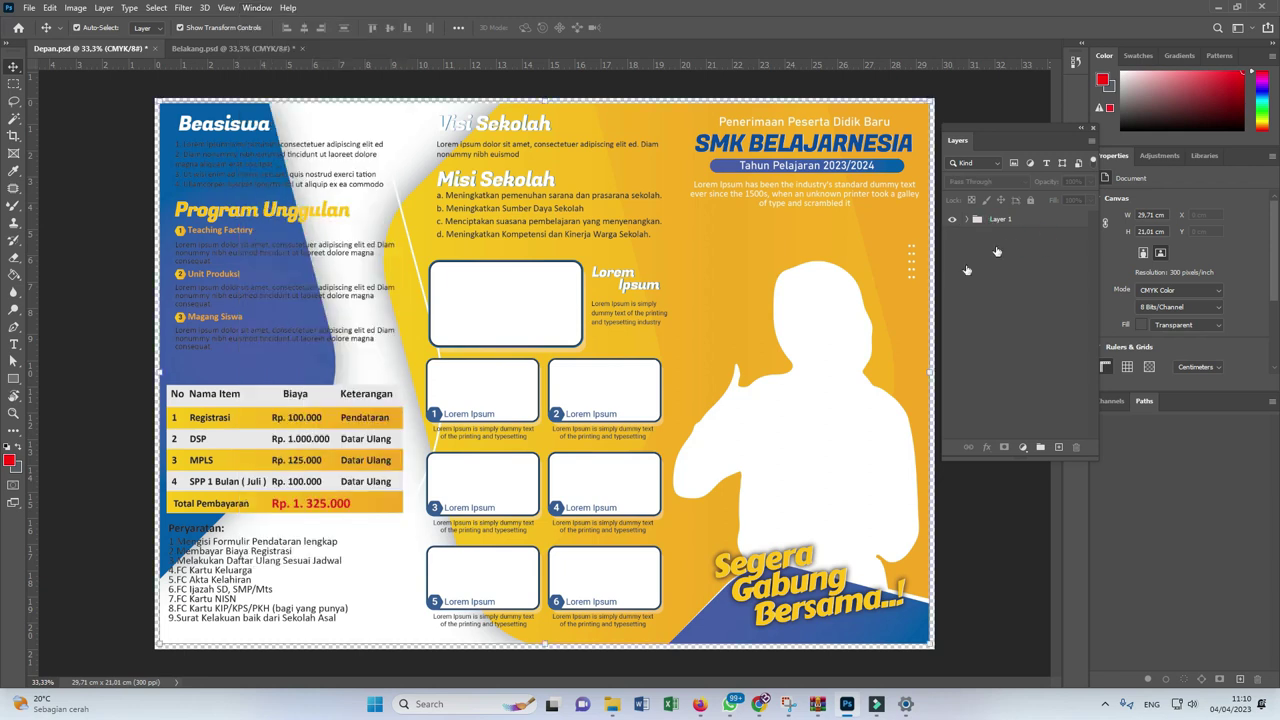
{"action": "left_click_drag", "start_coordinate": [997, 251], "coordinate": [982, 274]}
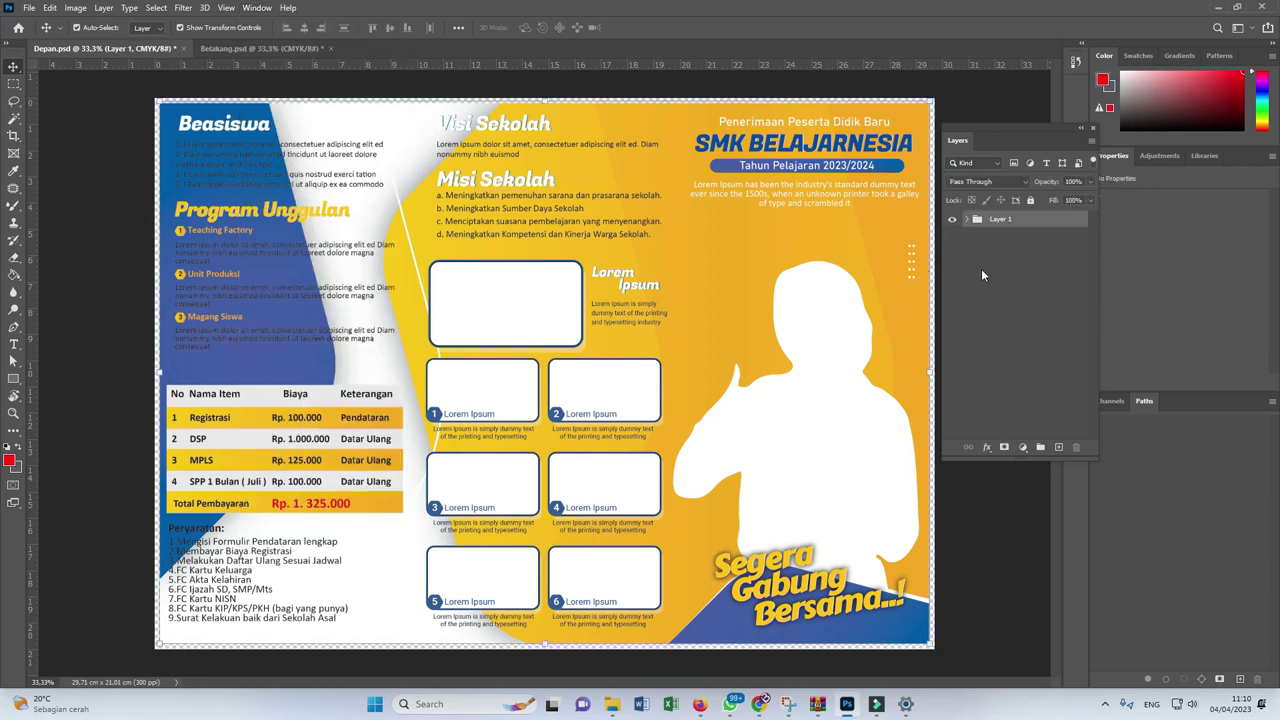
Ungroup the Layer 1 group and nudge the floating Layers panel right and down.
{"action": "right_click", "coordinate": [1025, 219]}
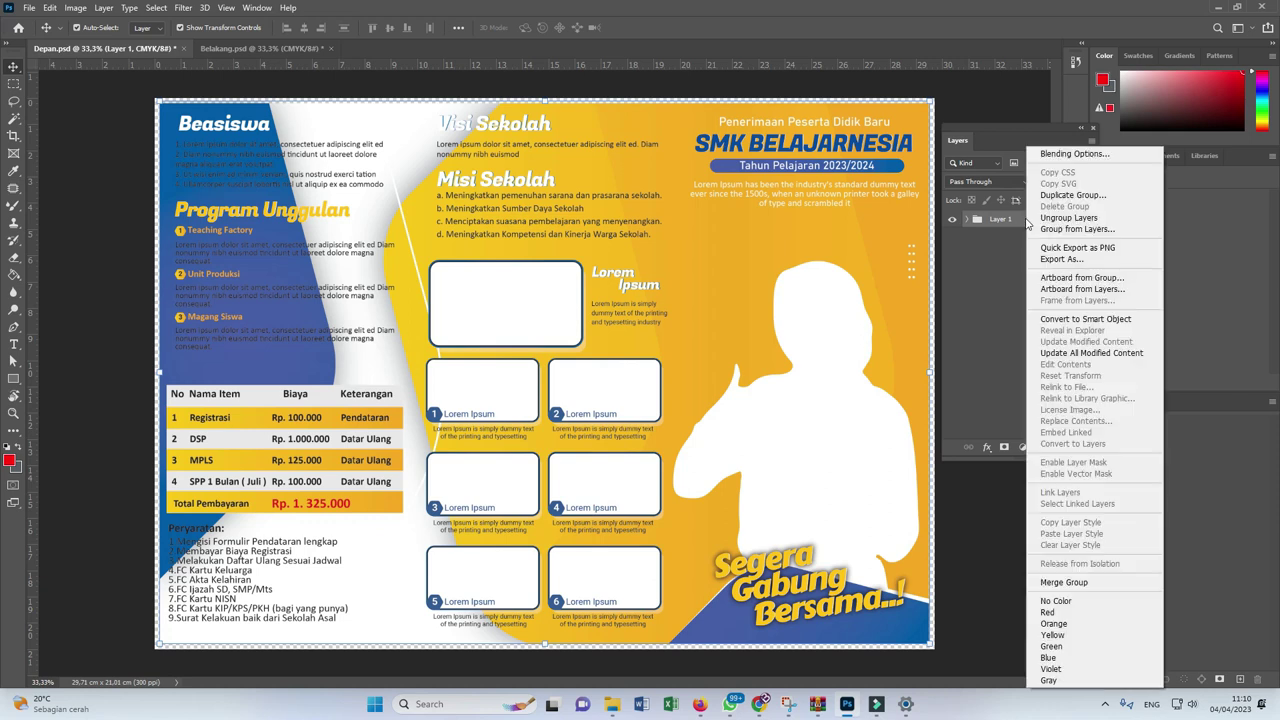
{"action": "left_click", "coordinate": [1089, 220]}
{"action": "left_click", "coordinate": [993, 507]}
{"action": "left_click_drag", "start_coordinate": [1094, 235], "coordinate": [1094, 454]}
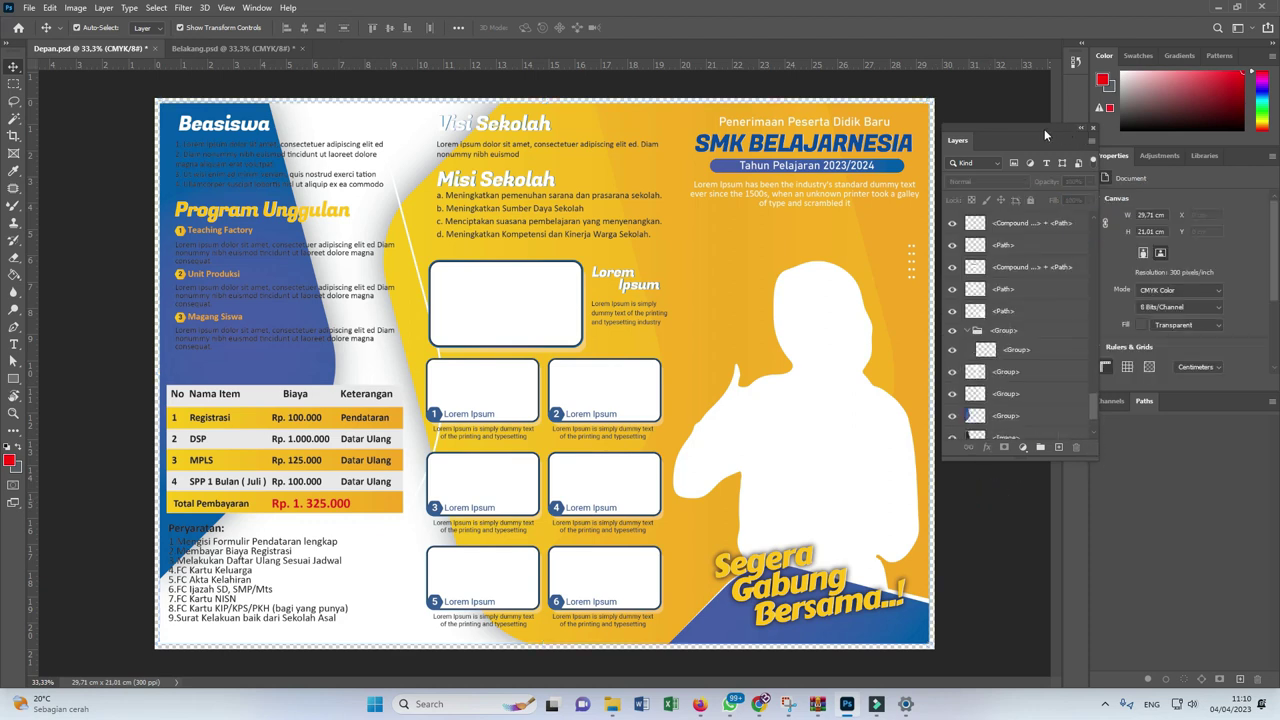
{"action": "left_click_drag", "start_coordinate": [1044, 129], "coordinate": [1090, 155]}
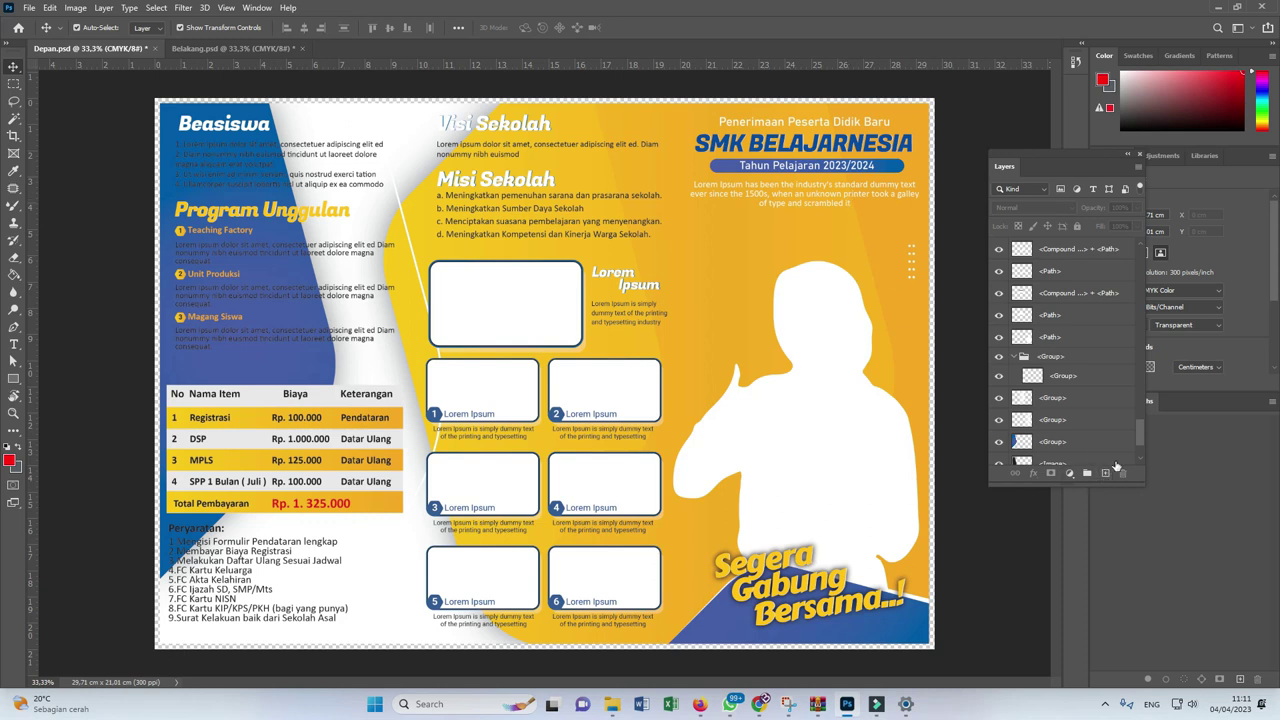
Add a new empty layer directly above the bottom Rectangle layer.
{"action": "scroll", "coordinate": [1140, 426], "scroll_direction": "down", "scroll_amount": 3}
{"action": "left_click", "coordinate": [1040, 453]}
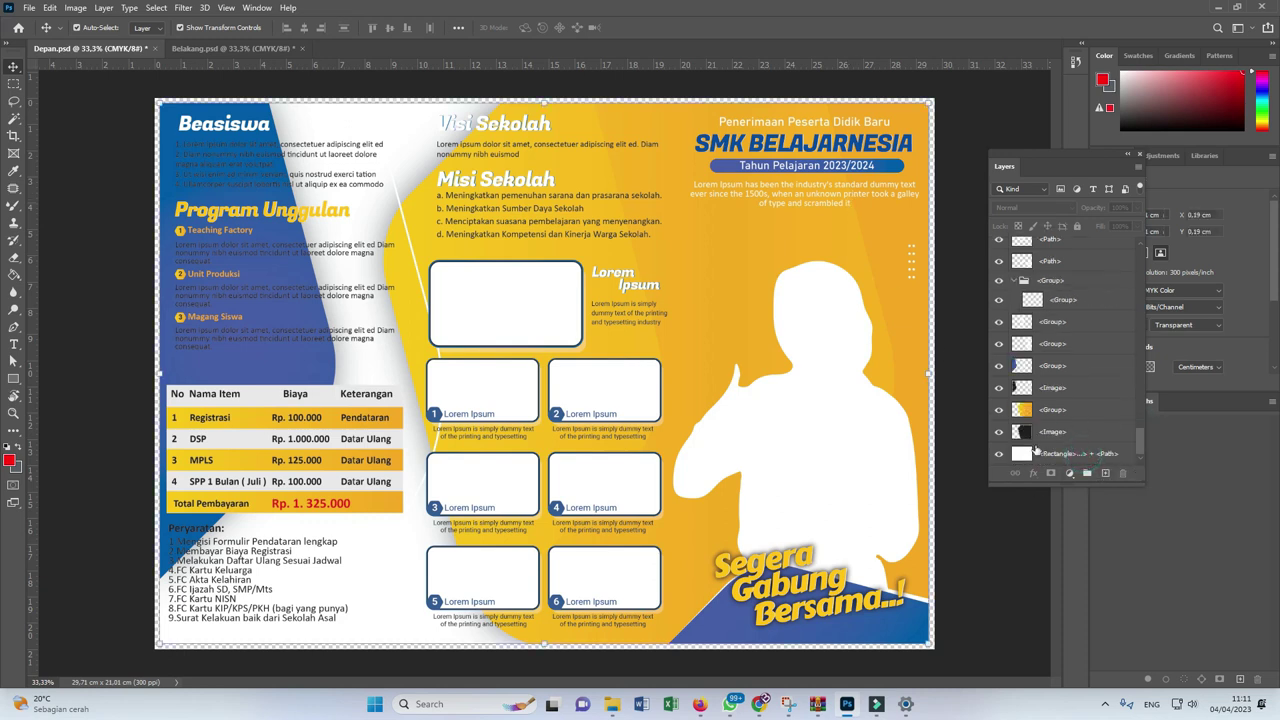
{"action": "left_click", "coordinate": [1020, 455]}
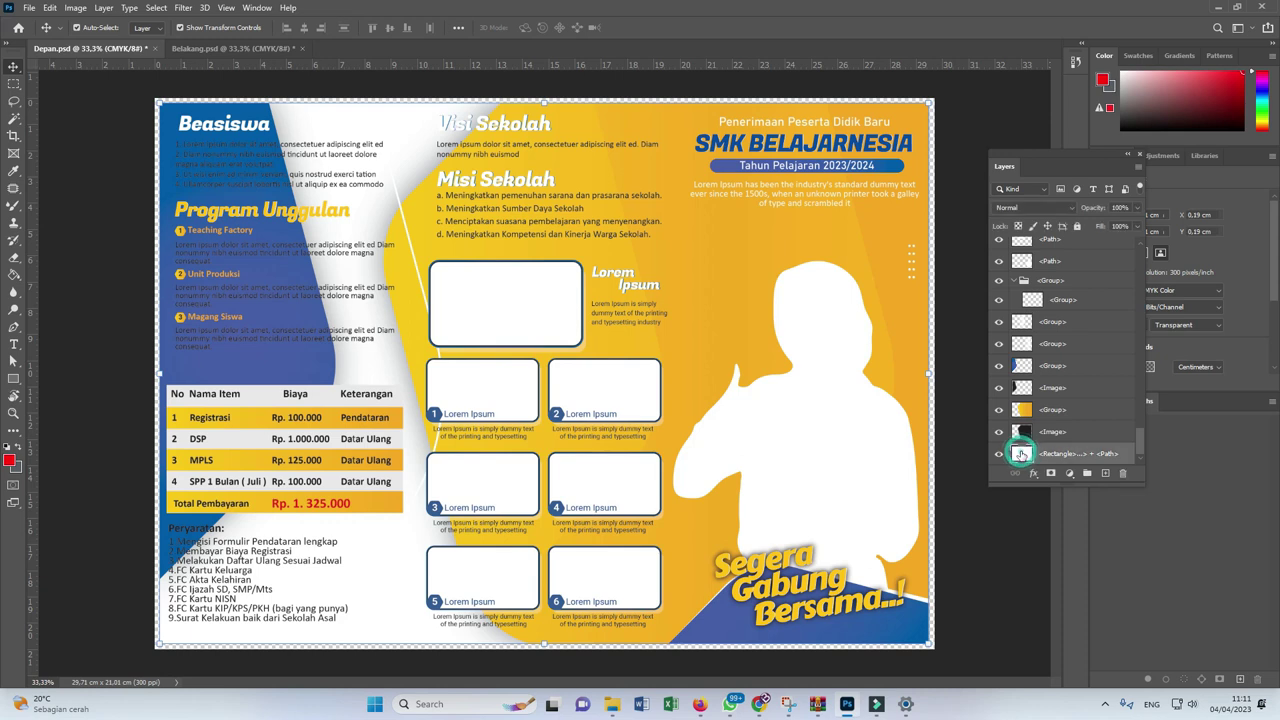
{"action": "left_click", "coordinate": [1105, 475]}
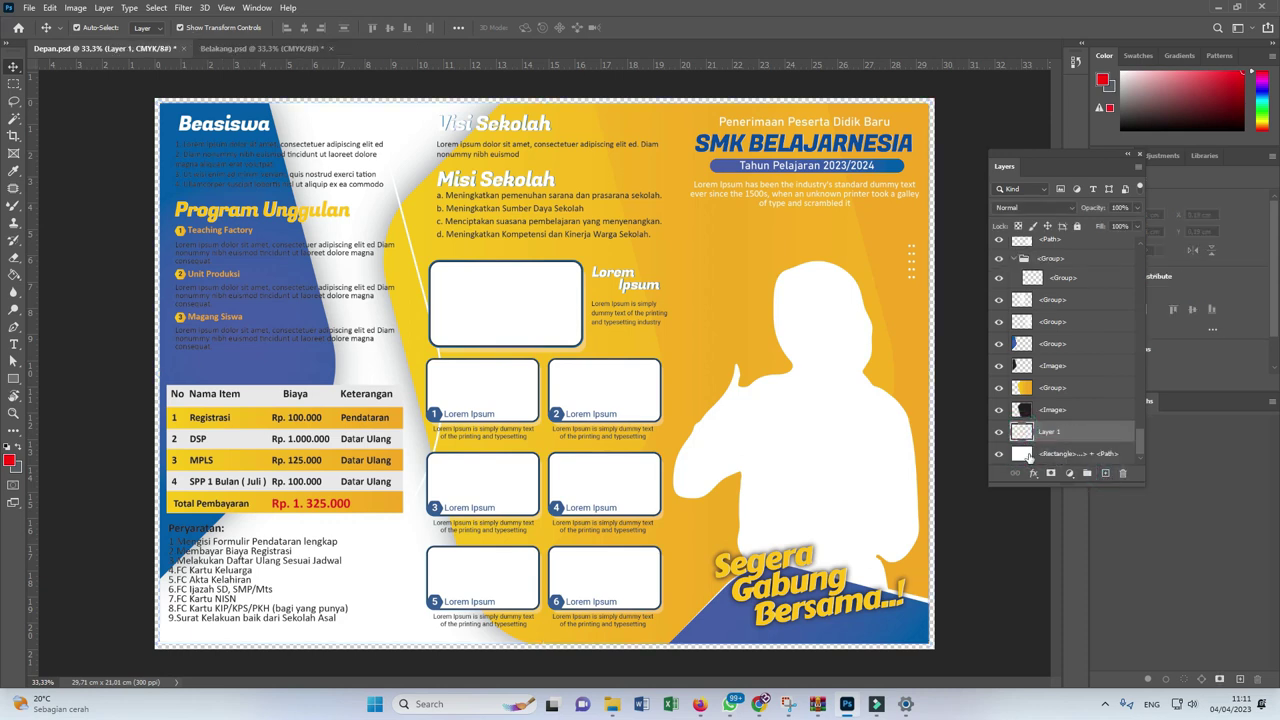
Set the foreground painting colour to white (#ffffff).
{"action": "left_click", "coordinate": [16, 448]}
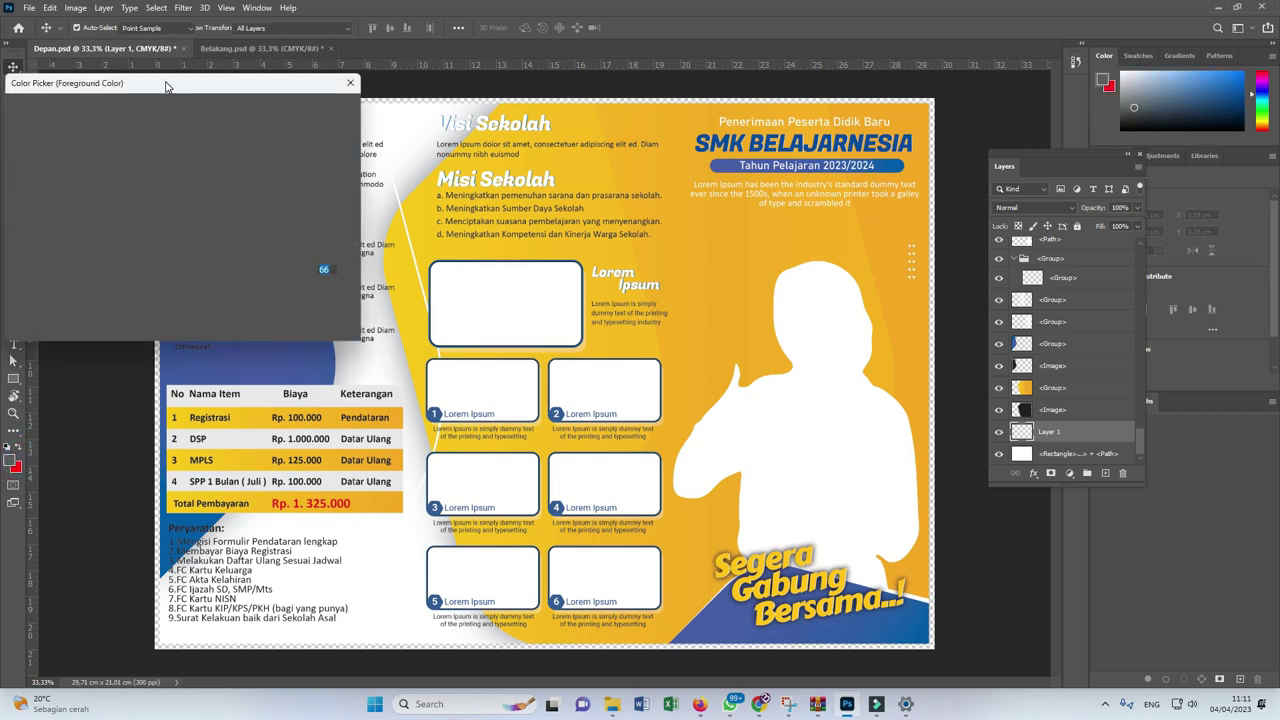
{"action": "left_click_drag", "start_coordinate": [166, 86], "coordinate": [261, 94]}
{"action": "left_click_drag", "start_coordinate": [137, 131], "coordinate": [89, 105]}
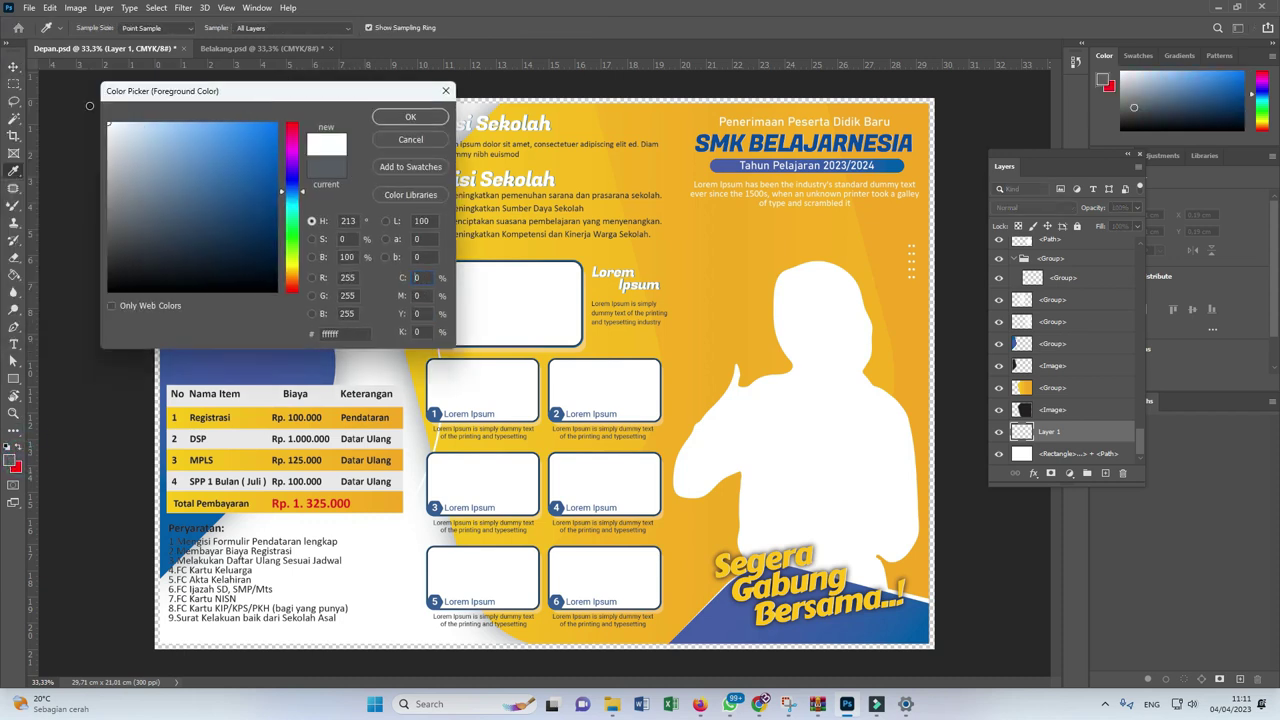
{"action": "left_click", "coordinate": [397, 117]}
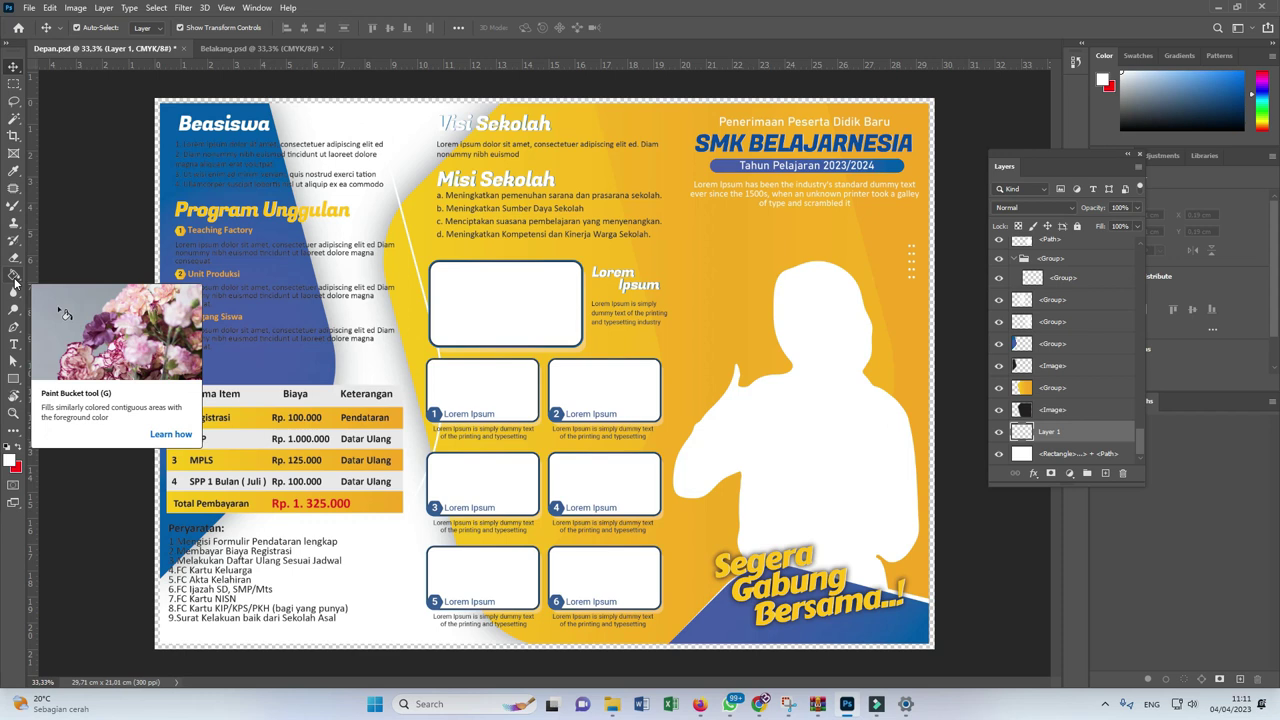
{"action": "left_click", "coordinate": [14, 276]}
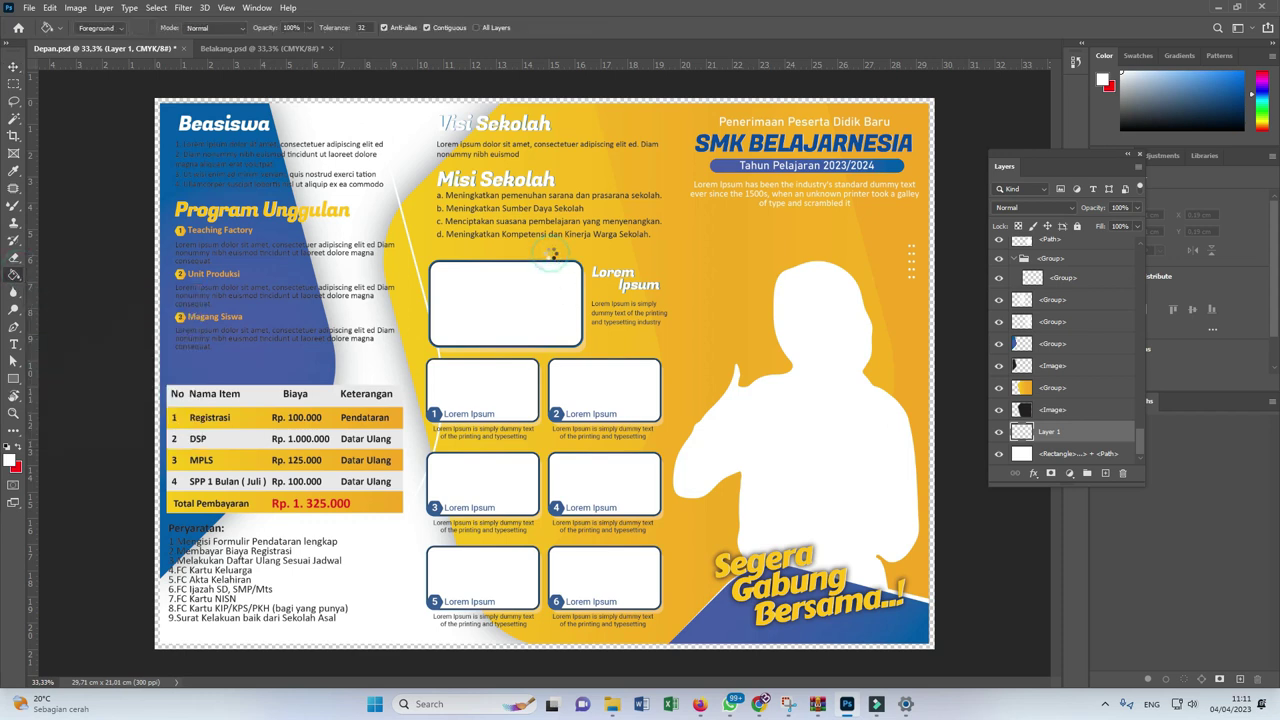
{"action": "left_click", "coordinate": [553, 256]}
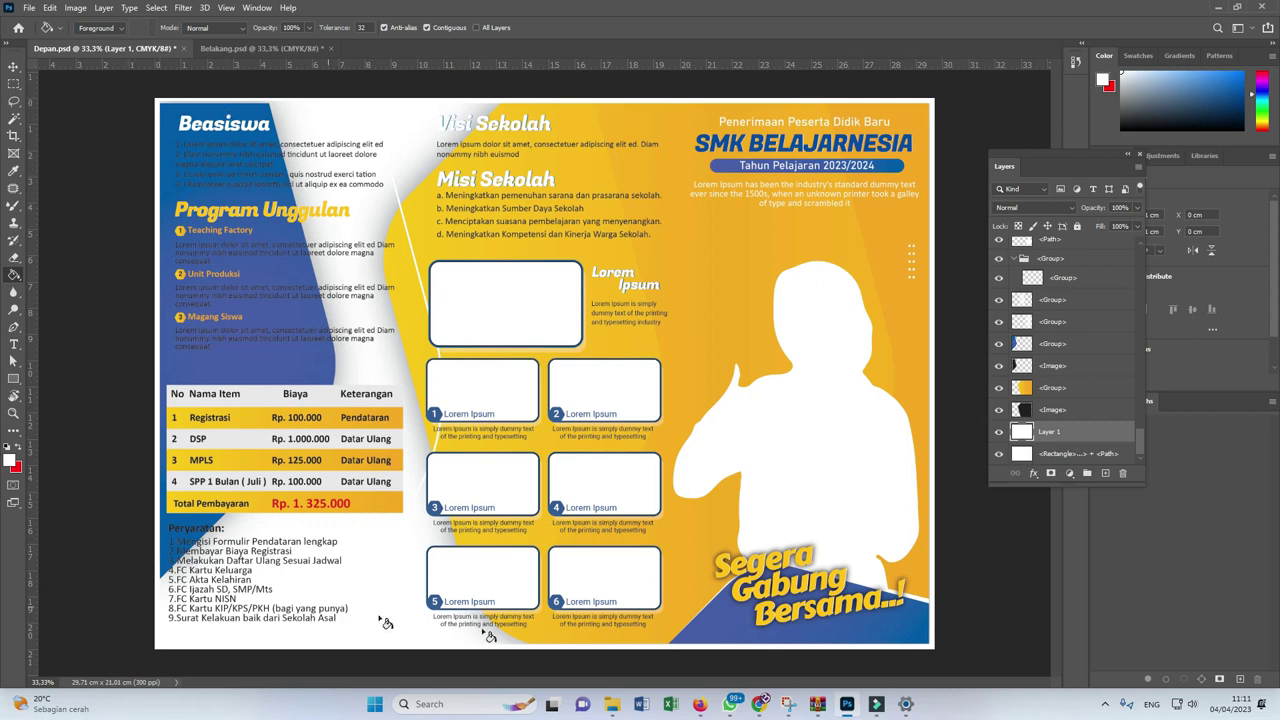
{"action": "left_click", "coordinate": [13, 68]}
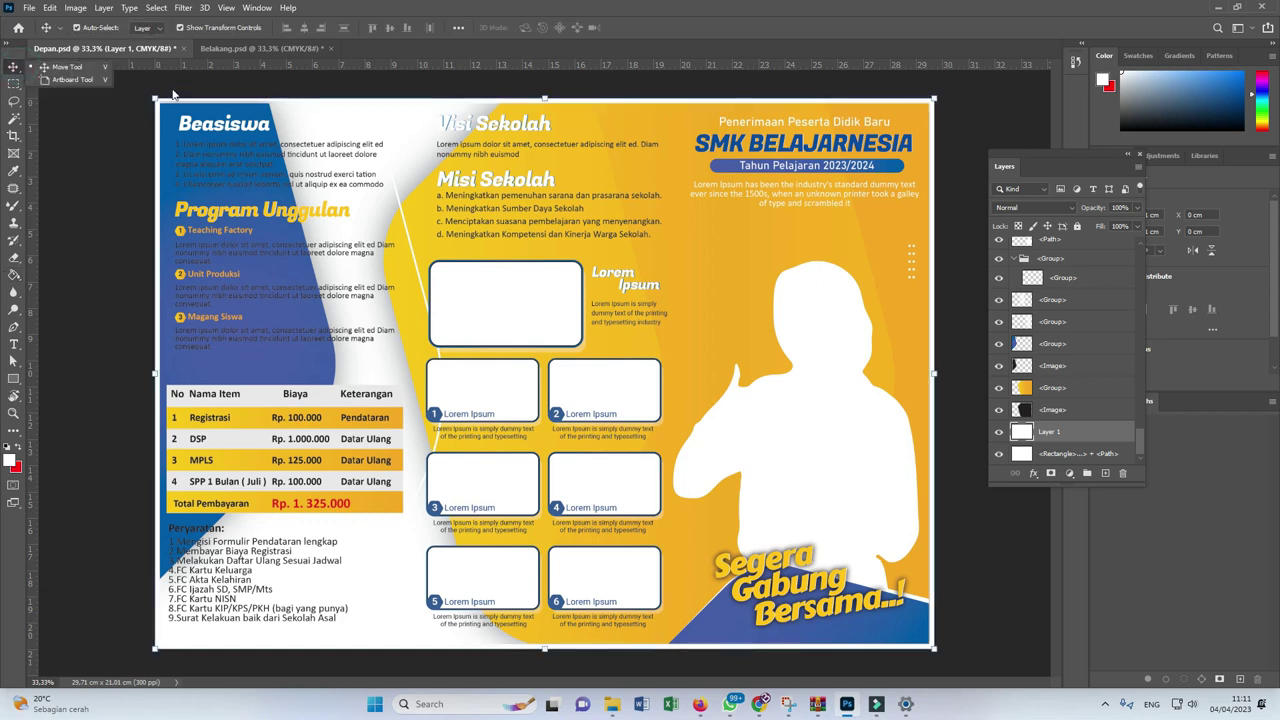
Use the Type tool to put the SMK BELAJARNESIA headline into text-editing mode.
{"action": "left_click_drag", "start_coordinate": [1142, 445], "coordinate": [1129, 256]}
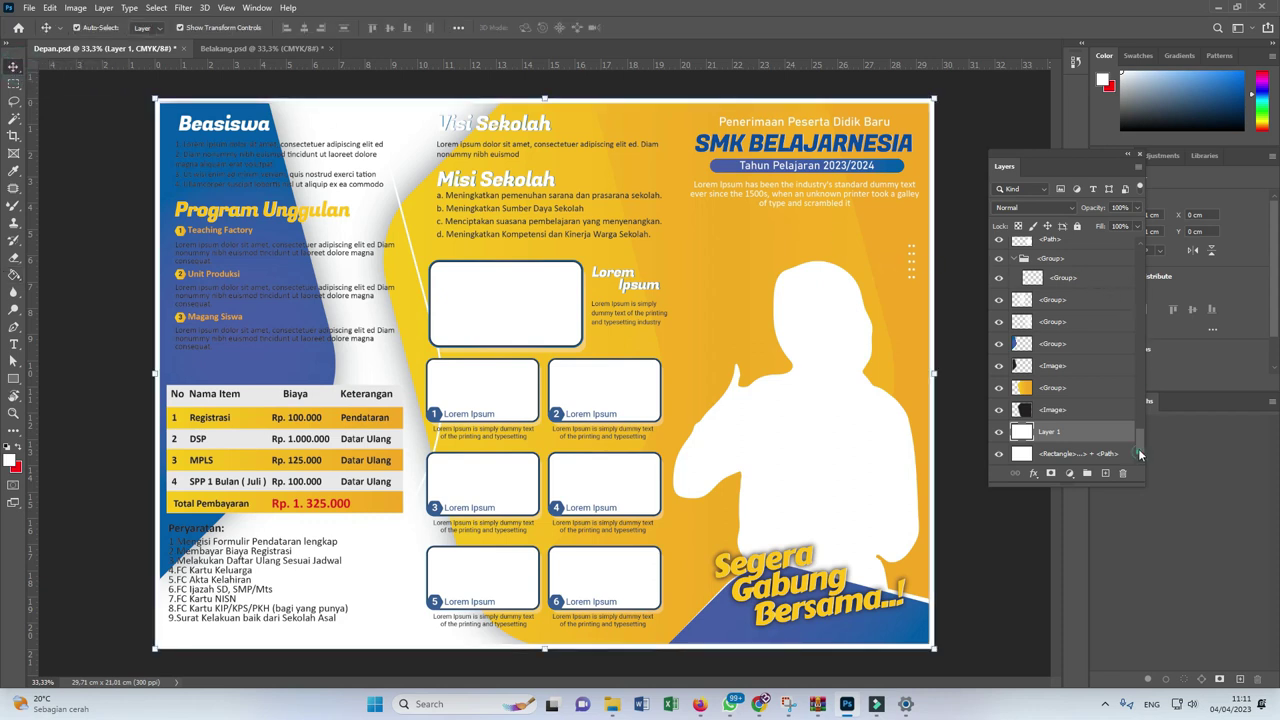
{"action": "scroll", "coordinate": [1128, 250], "scroll_direction": "down", "scroll_amount": 3}
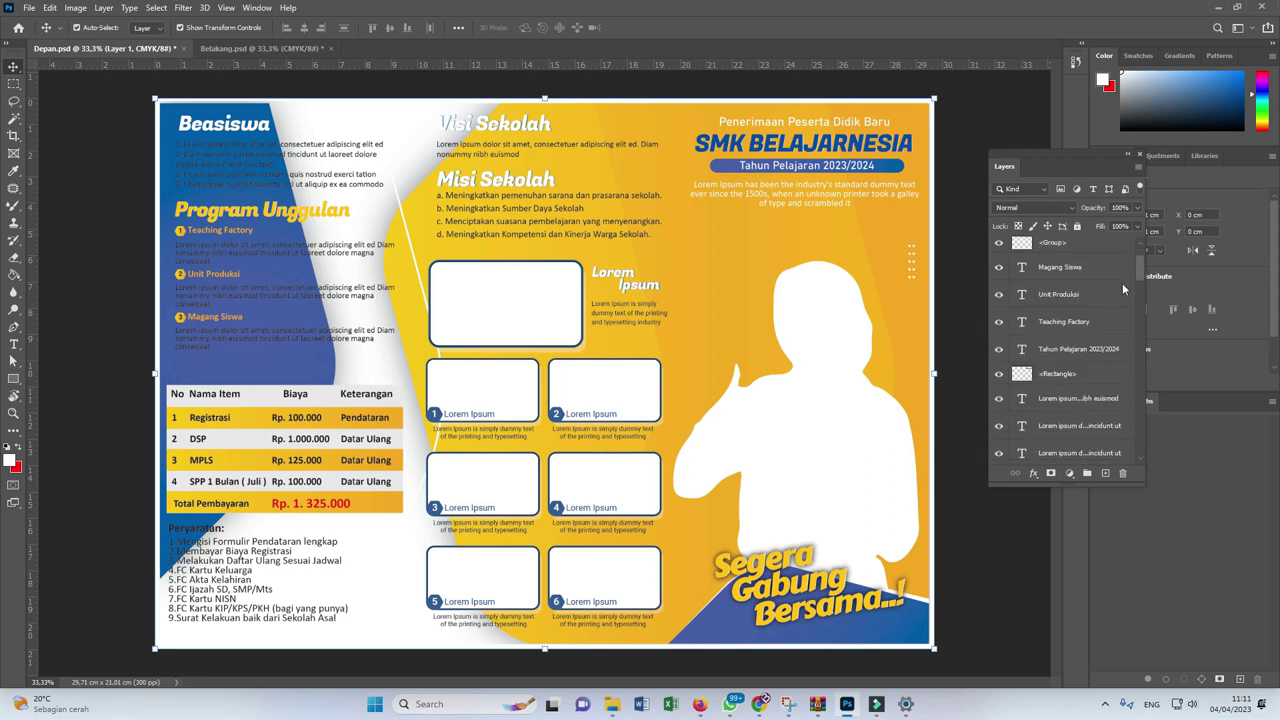
{"action": "left_click", "coordinate": [9, 48]}
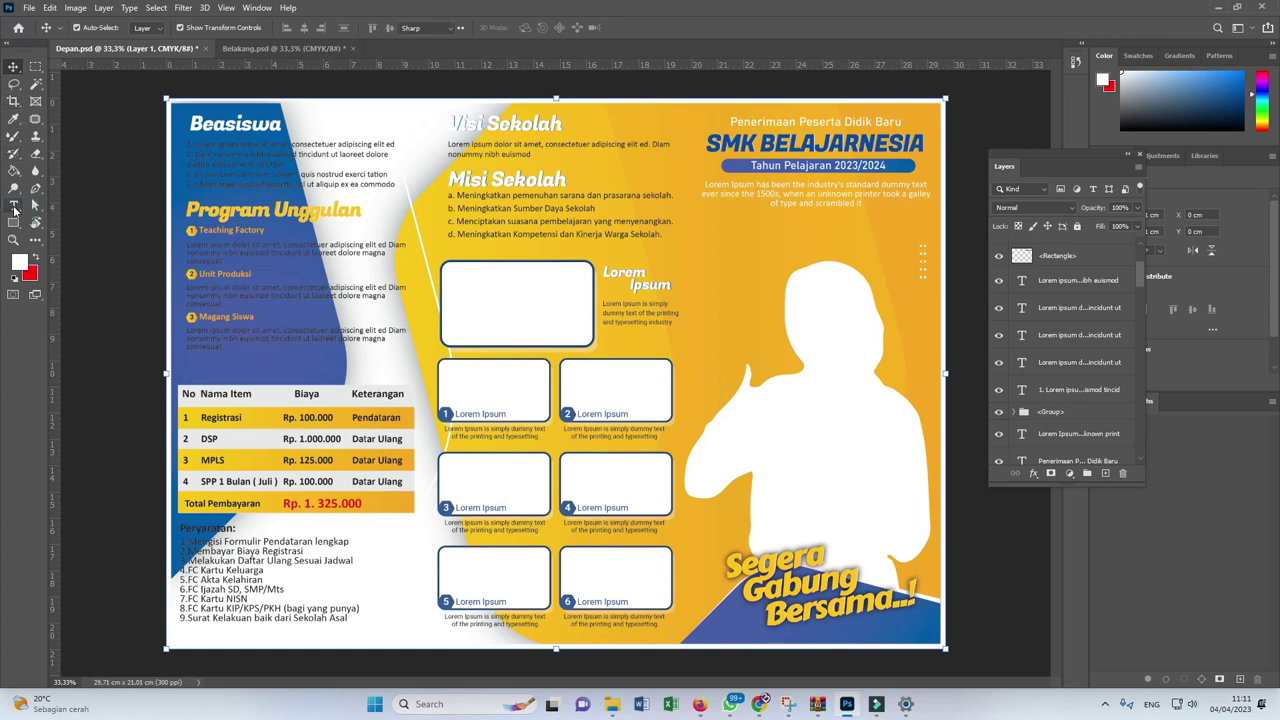
{"action": "left_click", "coordinate": [15, 210]}
{"action": "left_click", "coordinate": [738, 140]}
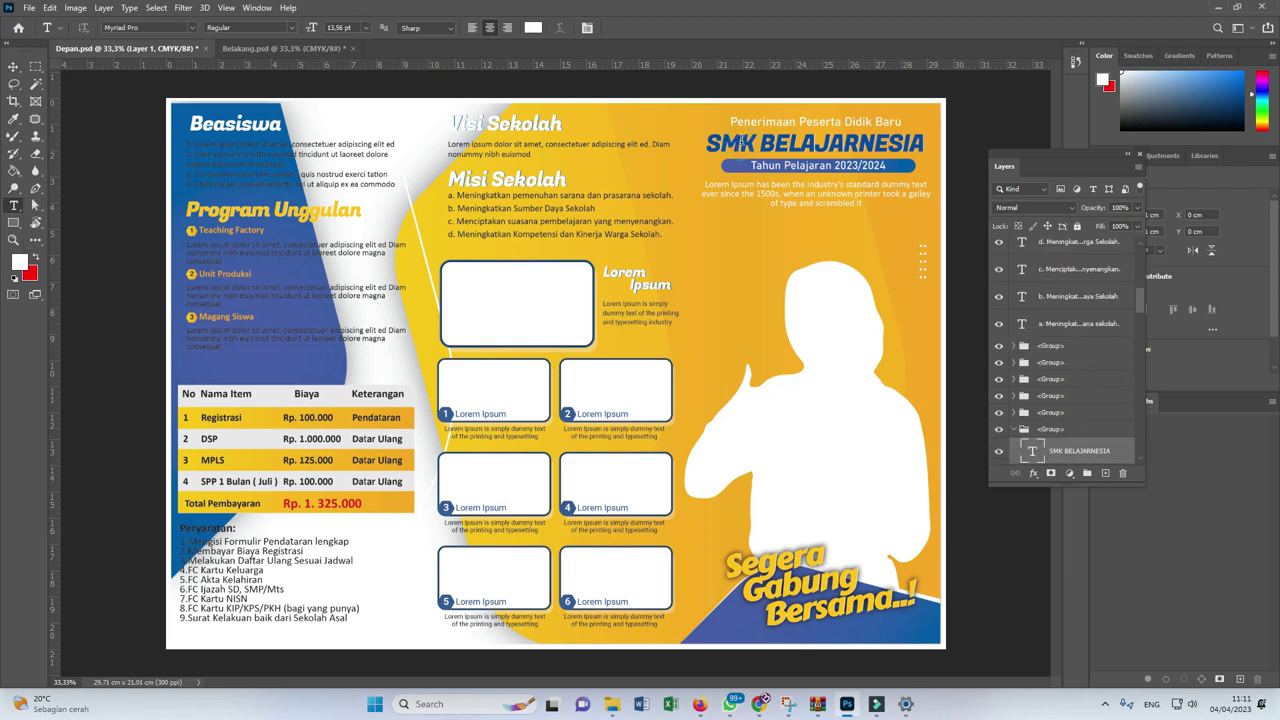
{"action": "left_click", "coordinate": [738, 145]}
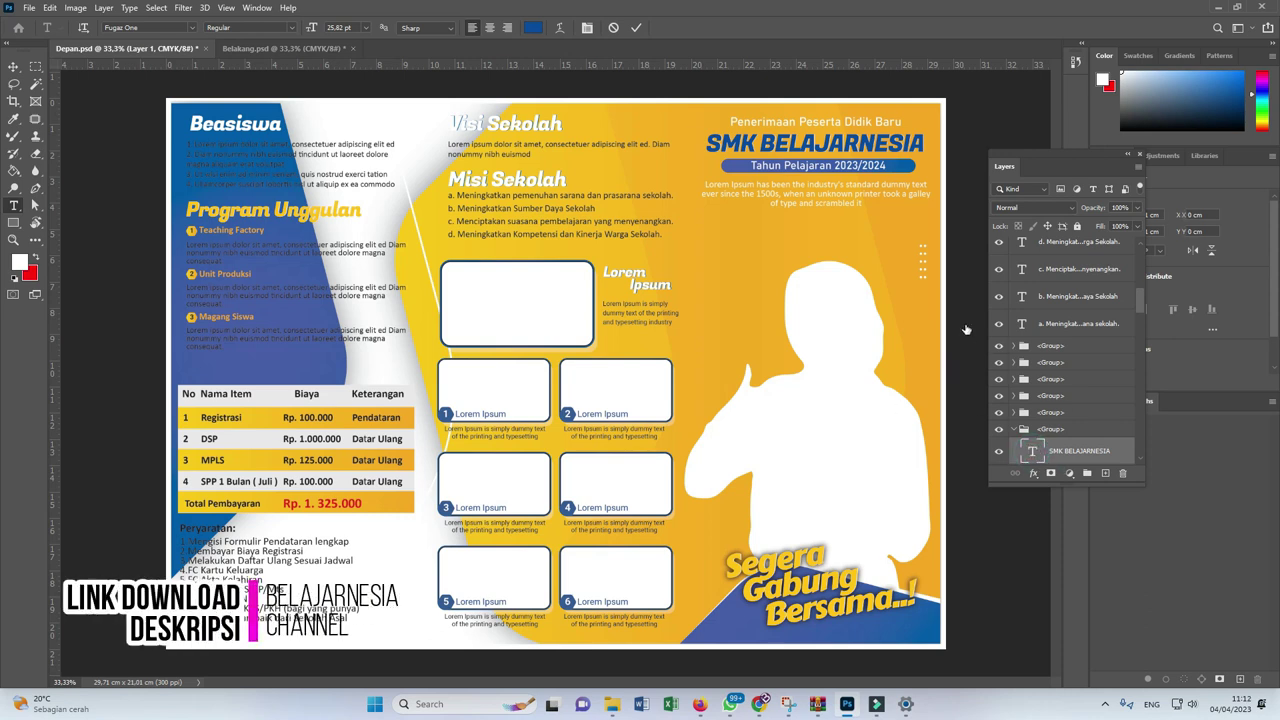
Duplicate the SMK BELAJARNESIA headline text layer with Ctrl+J.
{"action": "key", "text": "s"}
{"action": "key", "text": "d"}
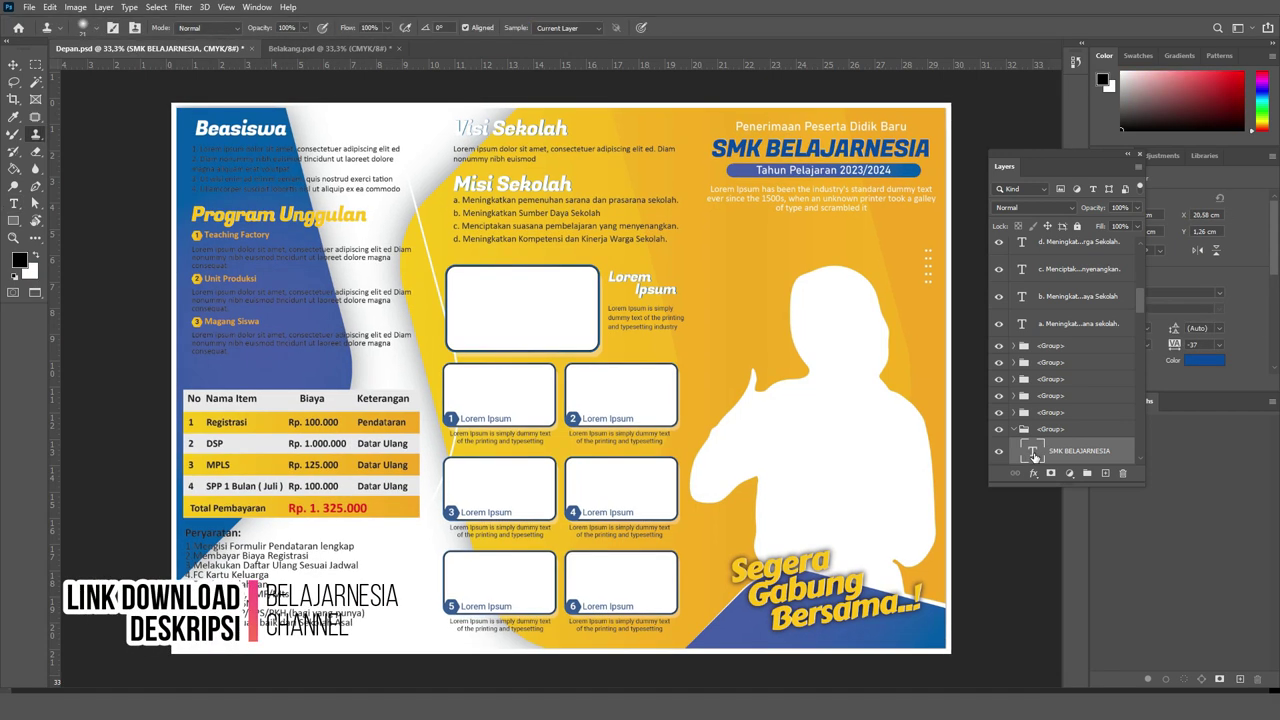
{"action": "double_click", "coordinate": [1033, 455]}
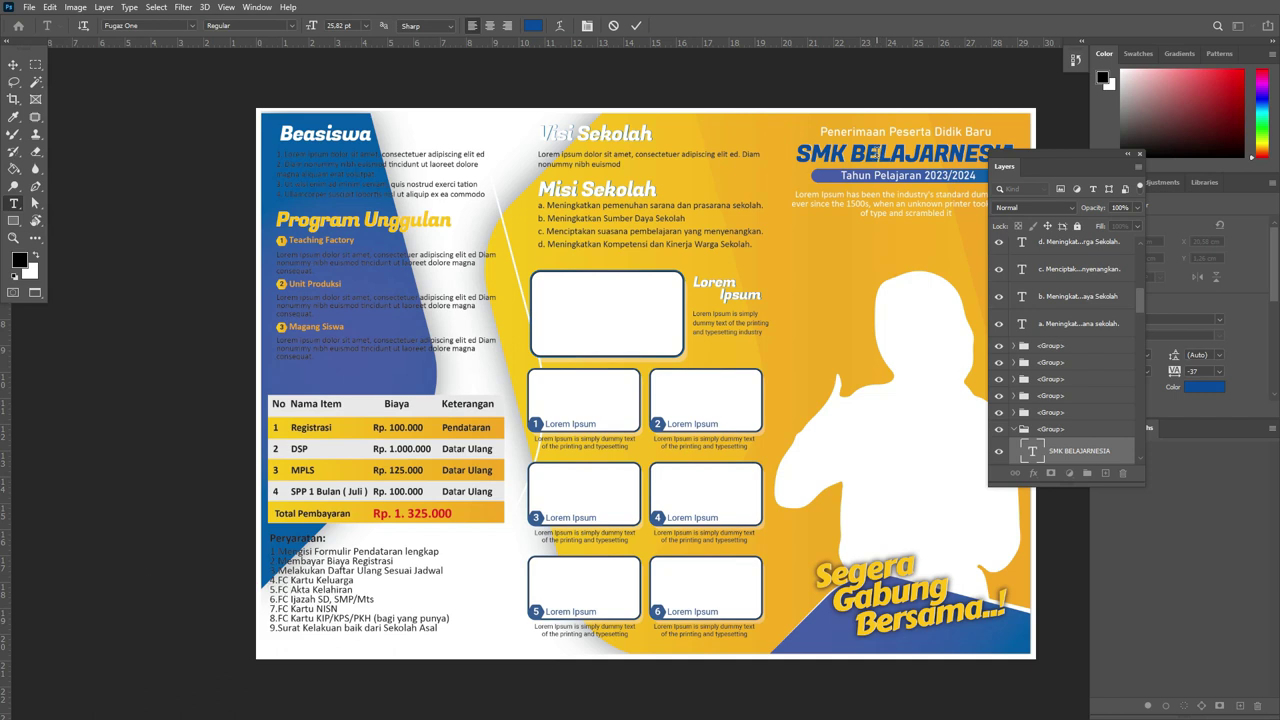
{"action": "key", "text": "Escape"}
{"action": "key", "text": "v"}
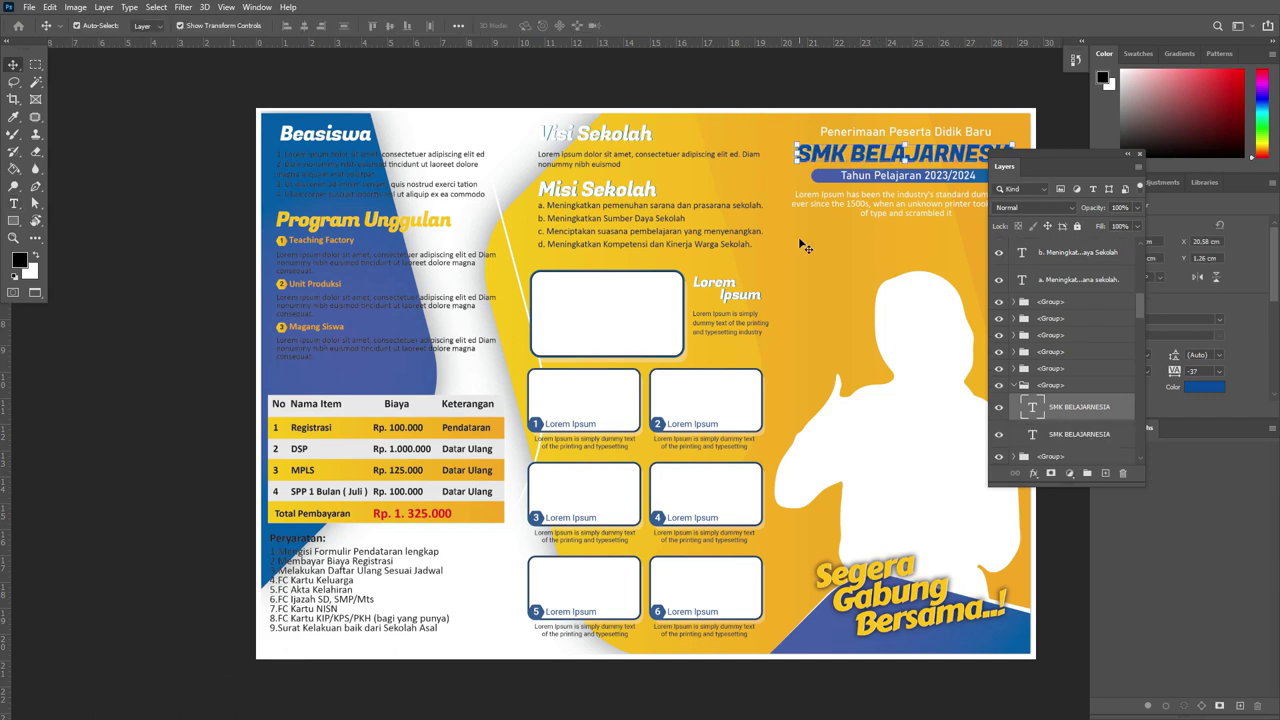
{"action": "left_click", "coordinate": [876, 246]}
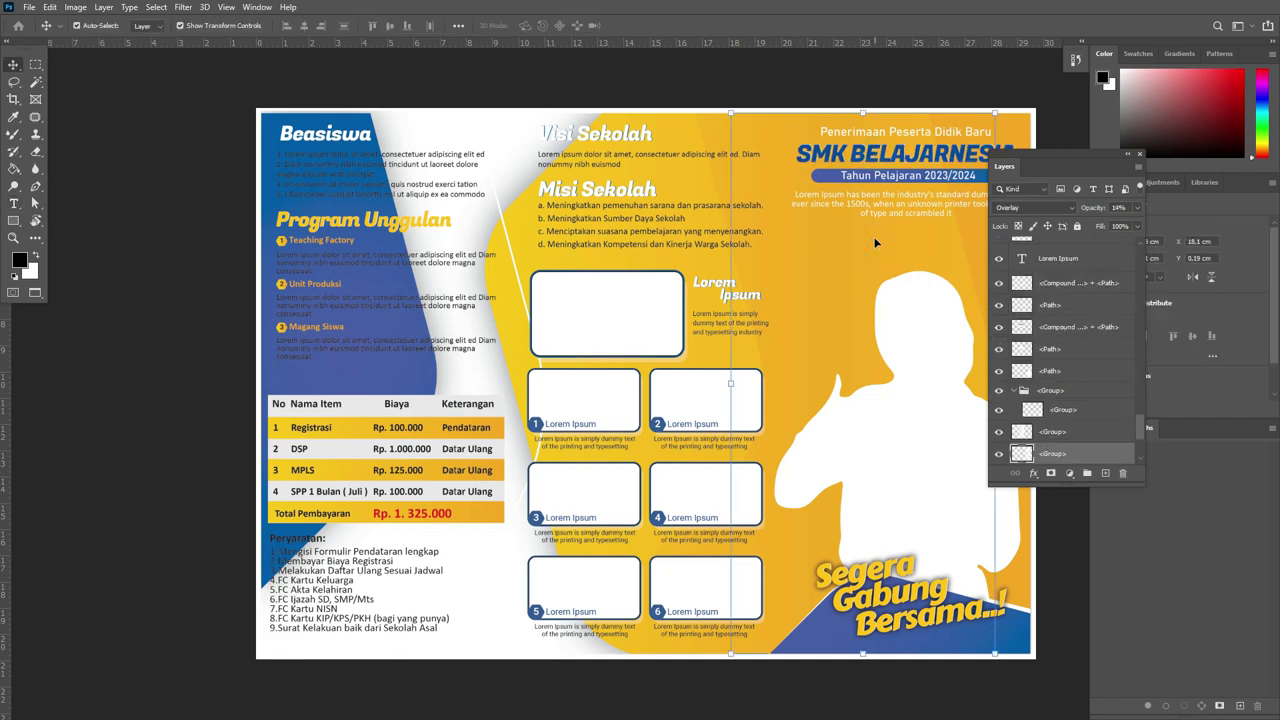
{"action": "left_click", "coordinate": [896, 158]}
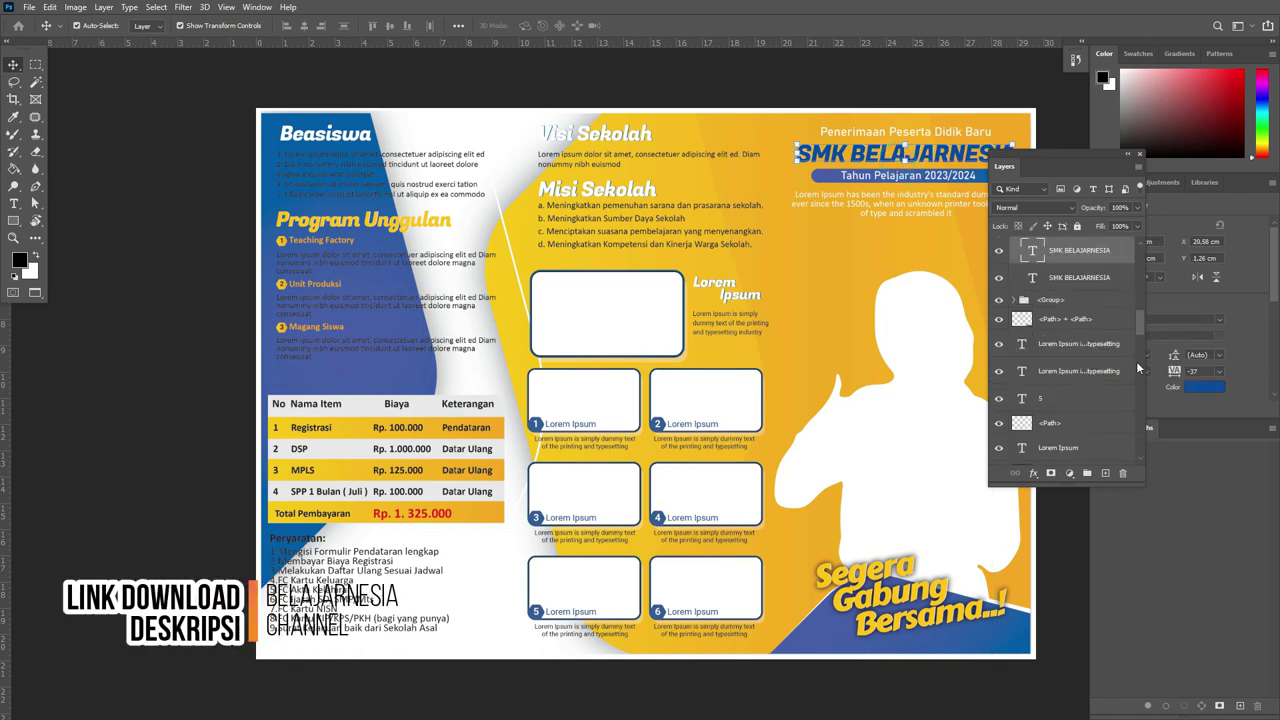
Keep the top headline copy visible and hide the second copy.
{"action": "scroll", "coordinate": [1139, 325], "scroll_direction": "up", "scroll_amount": 2}
{"action": "scroll", "coordinate": [1137, 315], "scroll_direction": "up", "scroll_amount": 2}
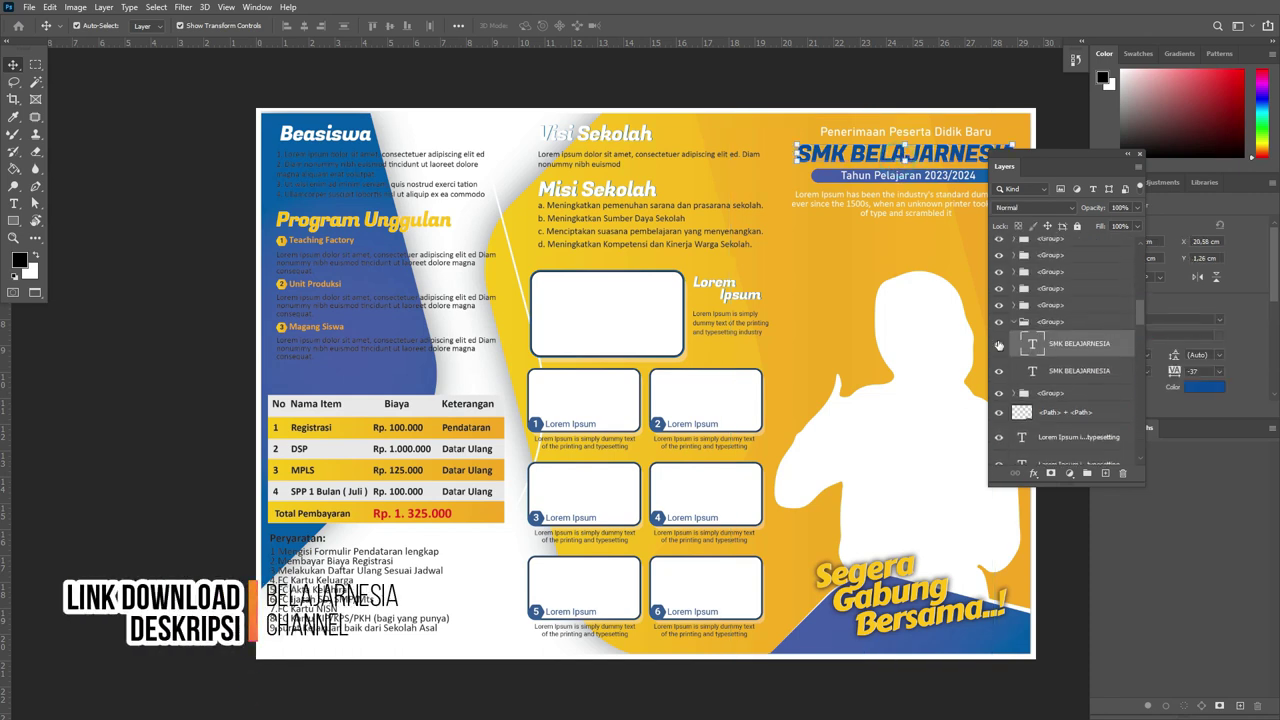
{"action": "left_click", "coordinate": [999, 343]}
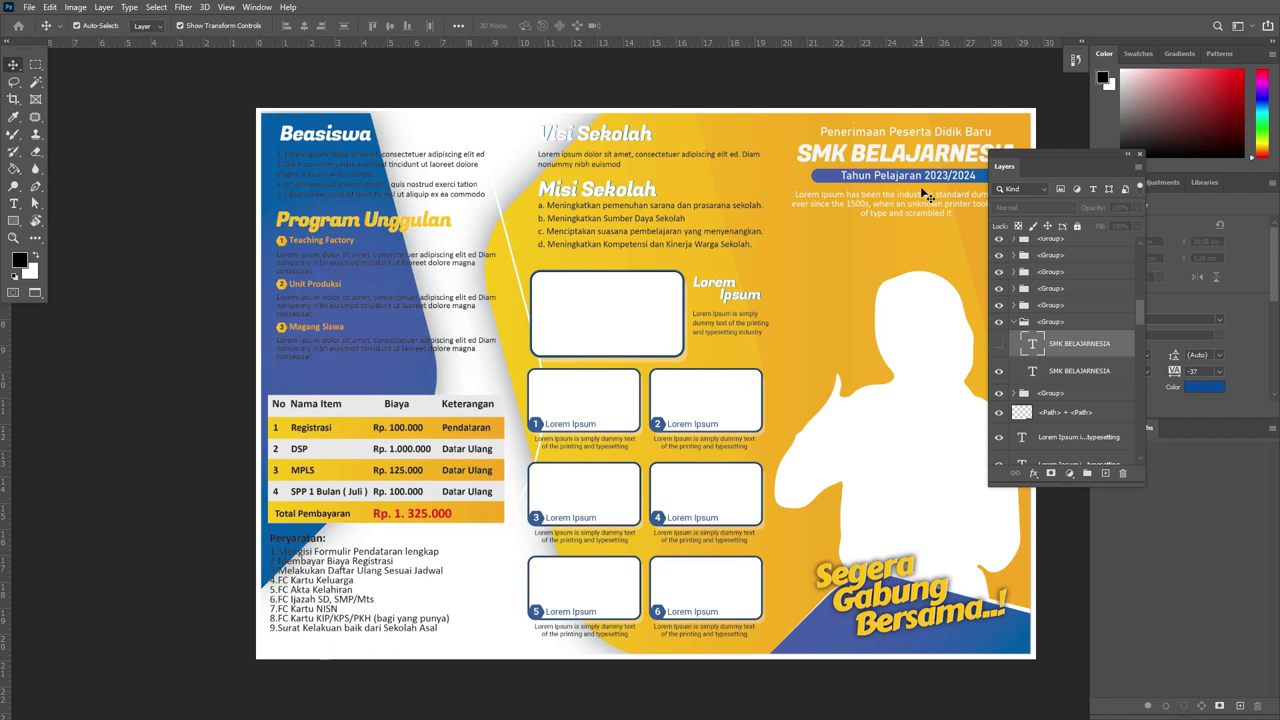
{"action": "left_click", "coordinate": [999, 343]}
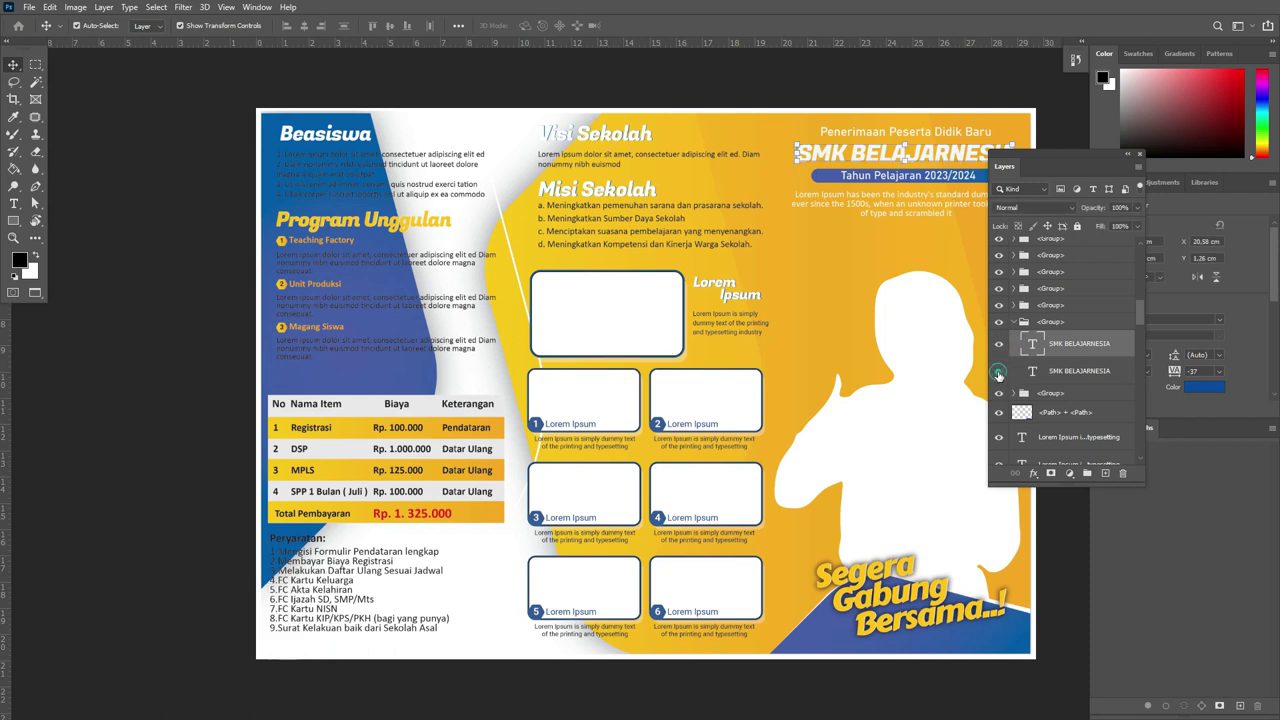
{"action": "left_click", "coordinate": [999, 371]}
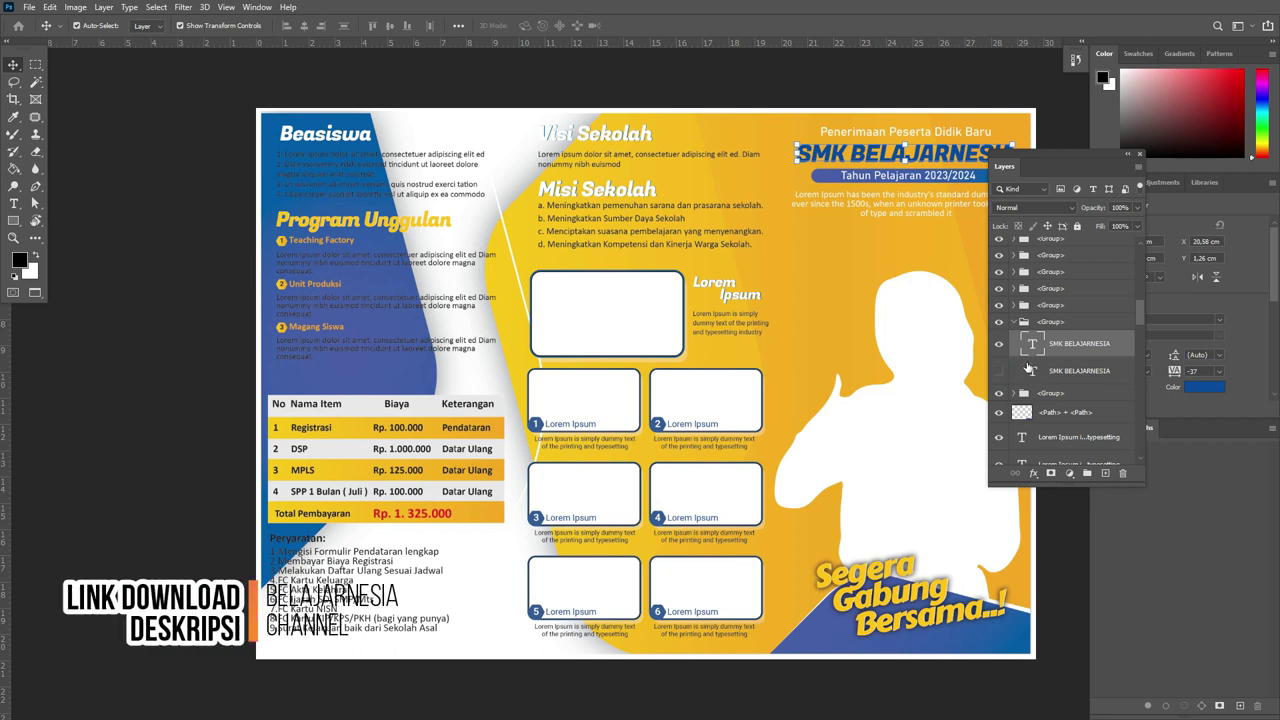
Change the top copy's BELAJARNESIA to SINGAPARNA, then hide that layer.
{"action": "double_click", "coordinate": [1033, 345]}
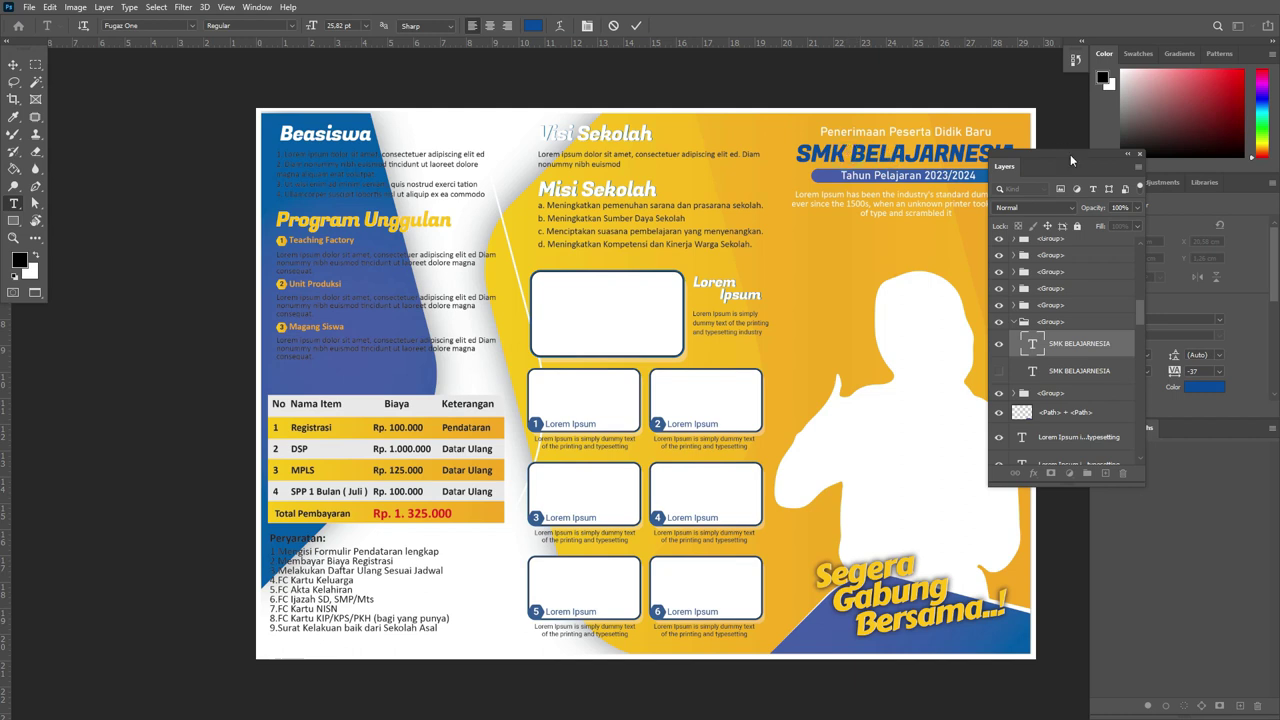
{"action": "key", "text": "BackSpace"}
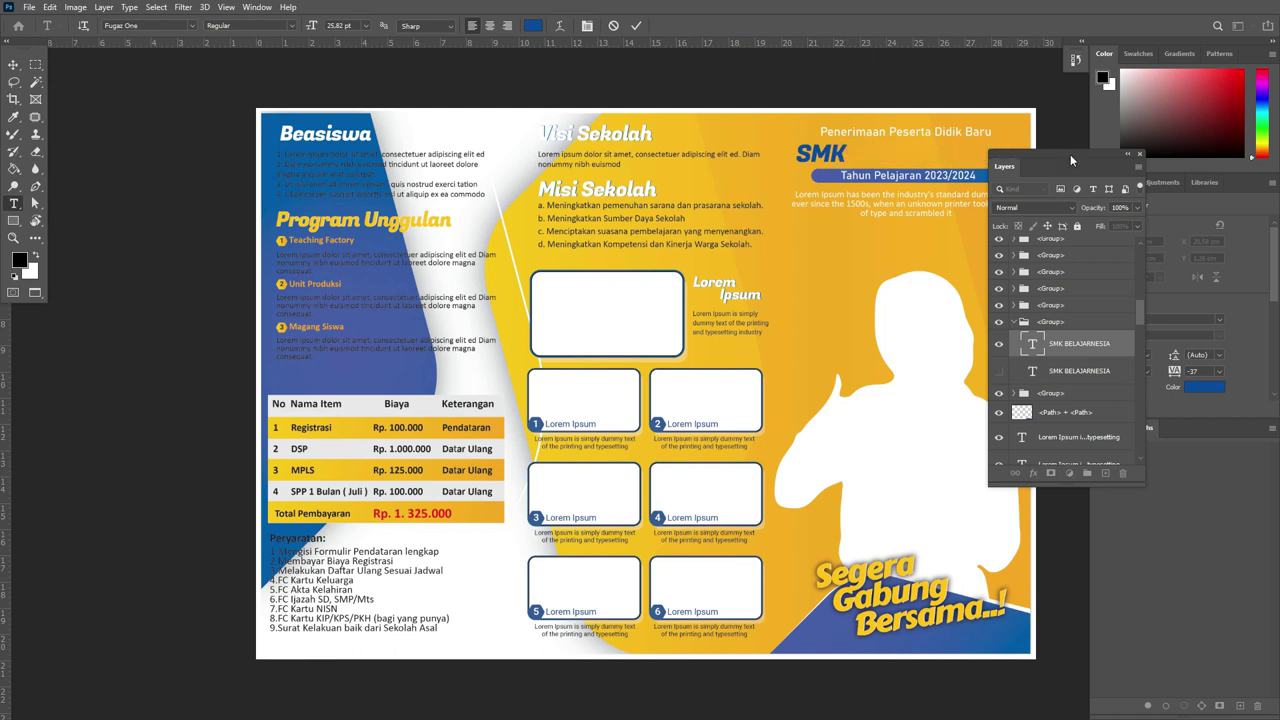
{"action": "type", "text": "singa"}
{"action": "key", "text": "BackSpace"}
{"action": "key", "text": "BackSpace"}
{"action": "key", "text": "BackSpace"}
{"action": "key", "text": "BackSpace"}
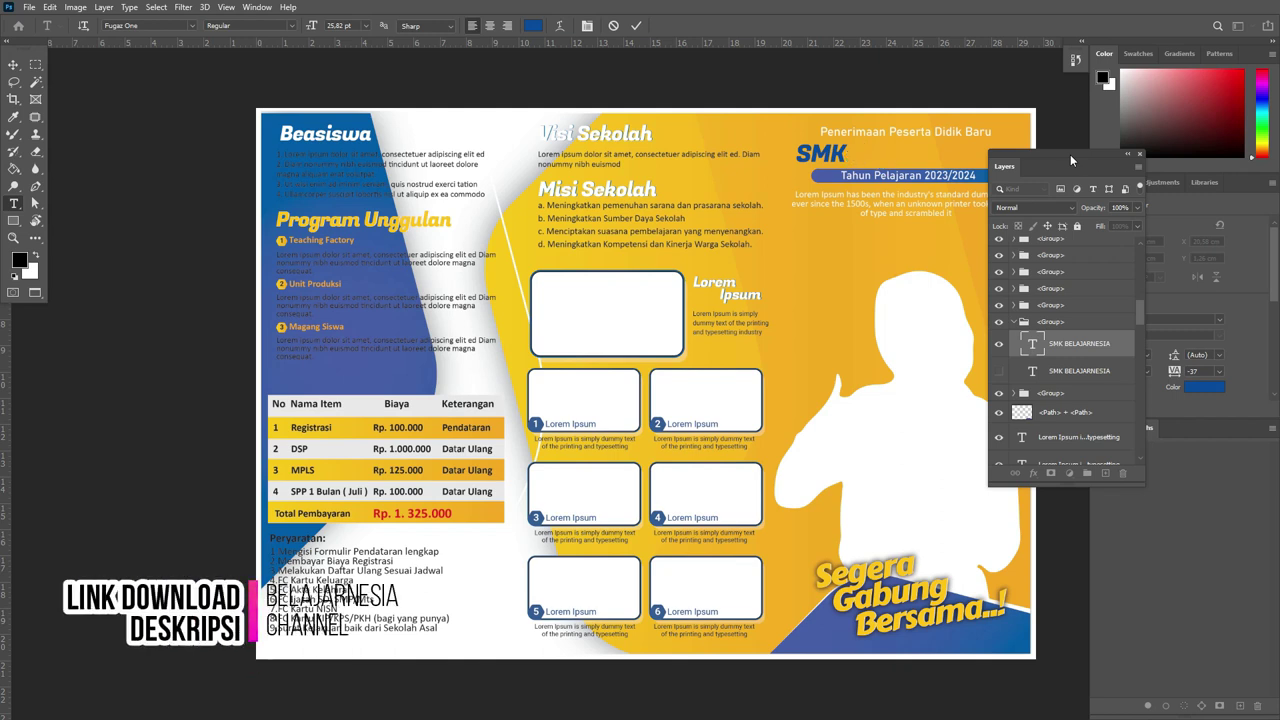
{"action": "type", "text": "SINGA"}
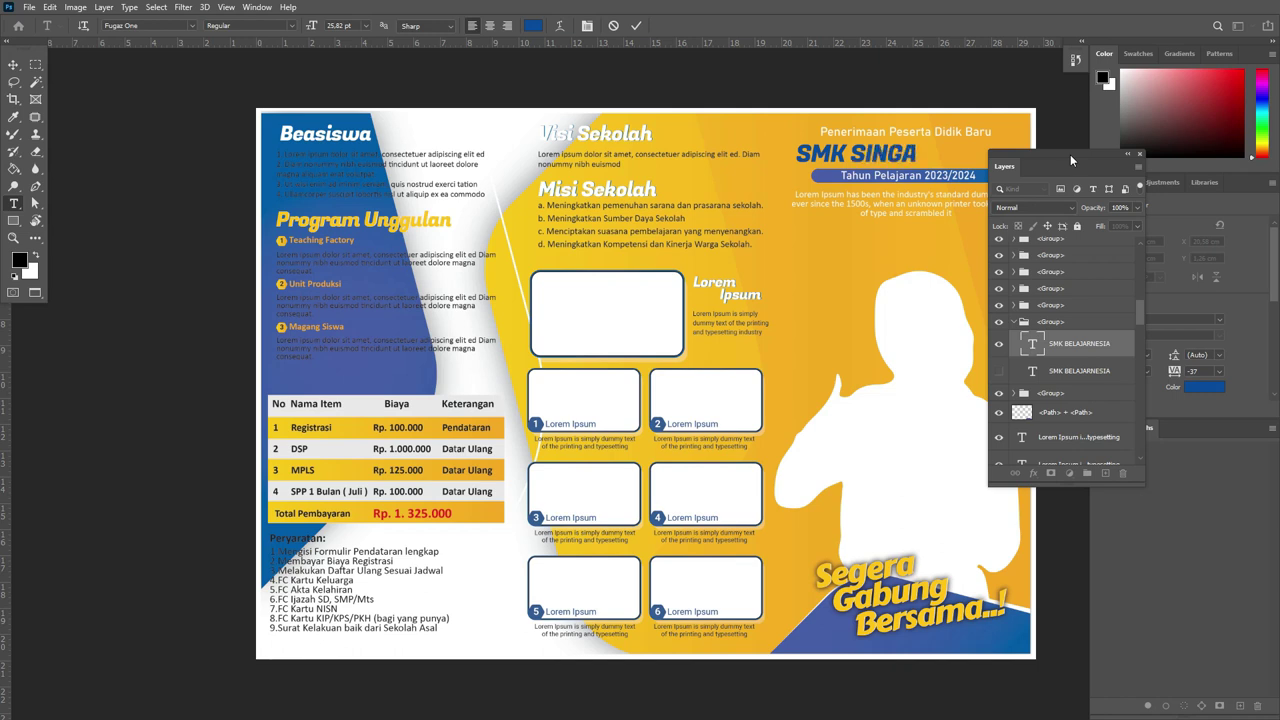
{"action": "type", "text": "PARNA"}
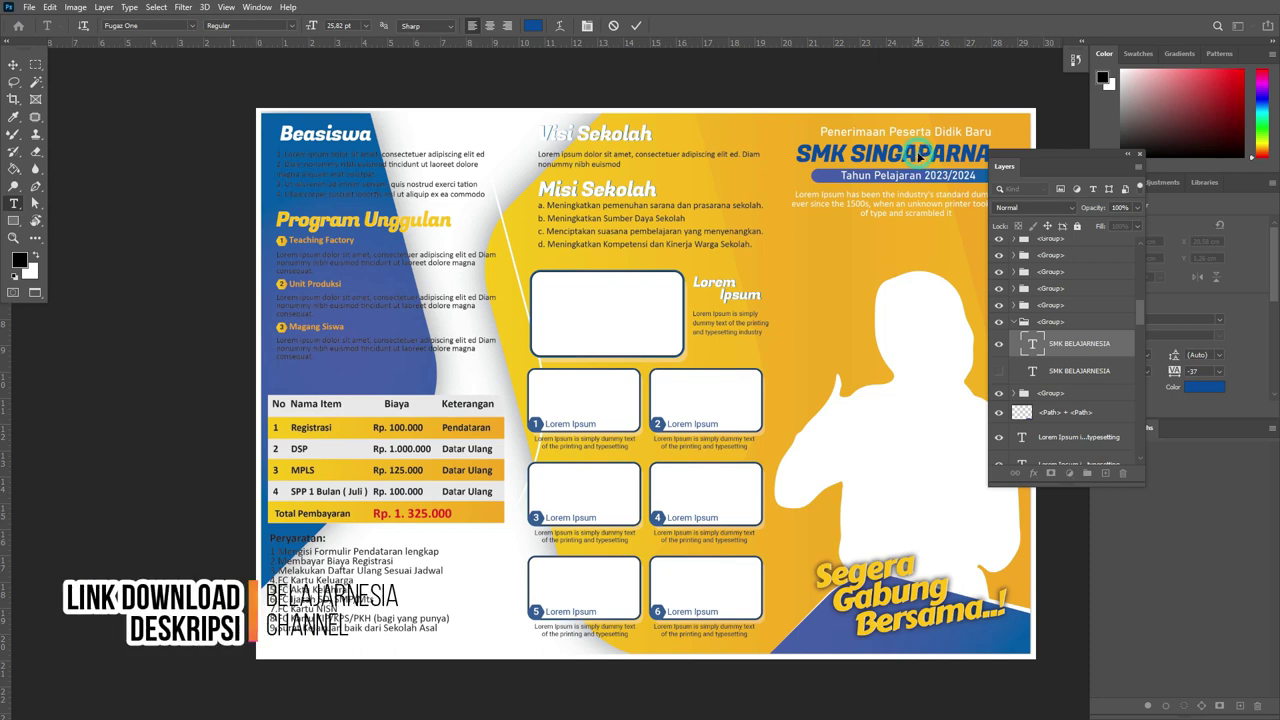
{"action": "left_click", "coordinate": [998, 343]}
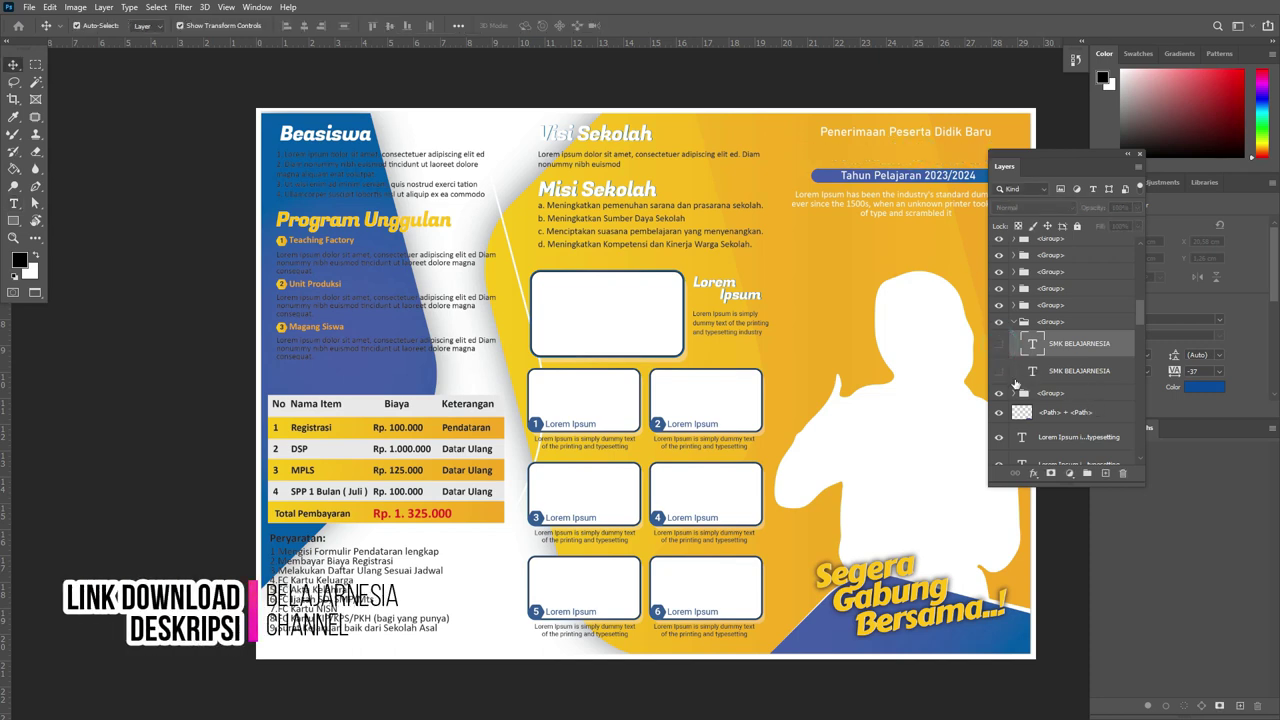
Show the second headline copy and paste SMK SINGAPARNA over its text.
{"action": "left_click", "coordinate": [998, 371]}
{"action": "double_click", "coordinate": [1033, 374]}
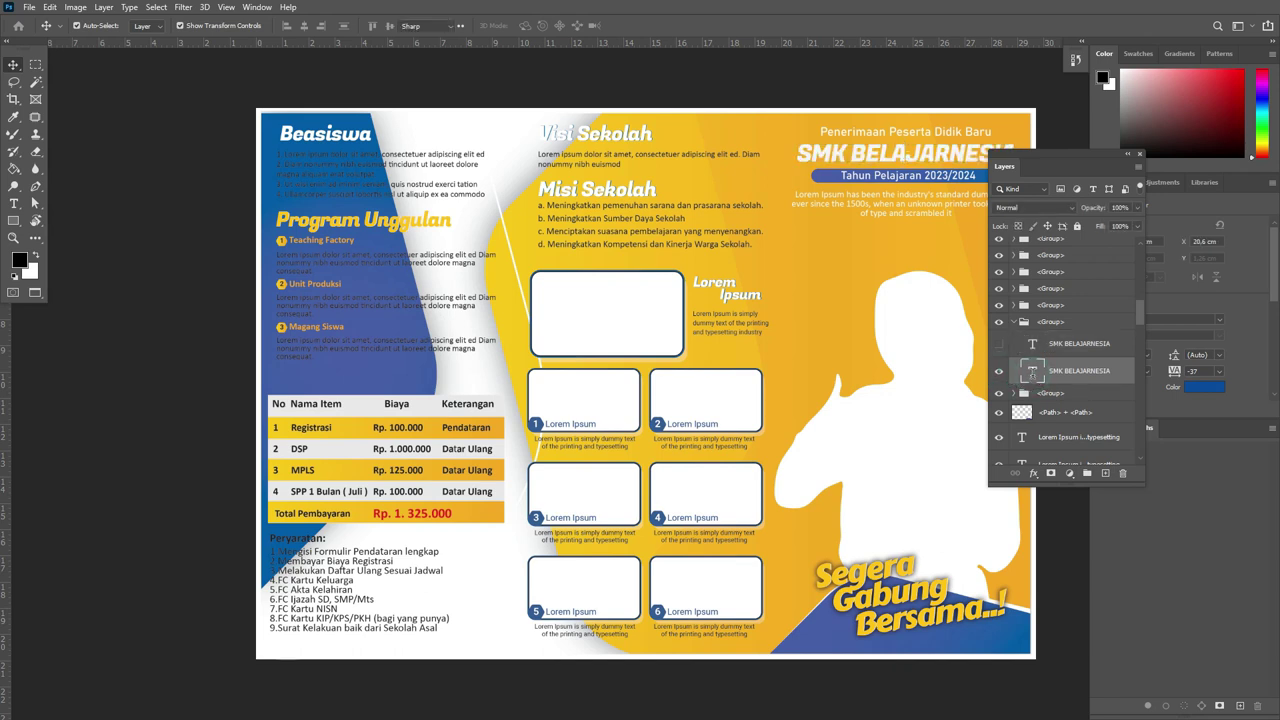
{"action": "type", "text": "SMK SINGAPARNA"}
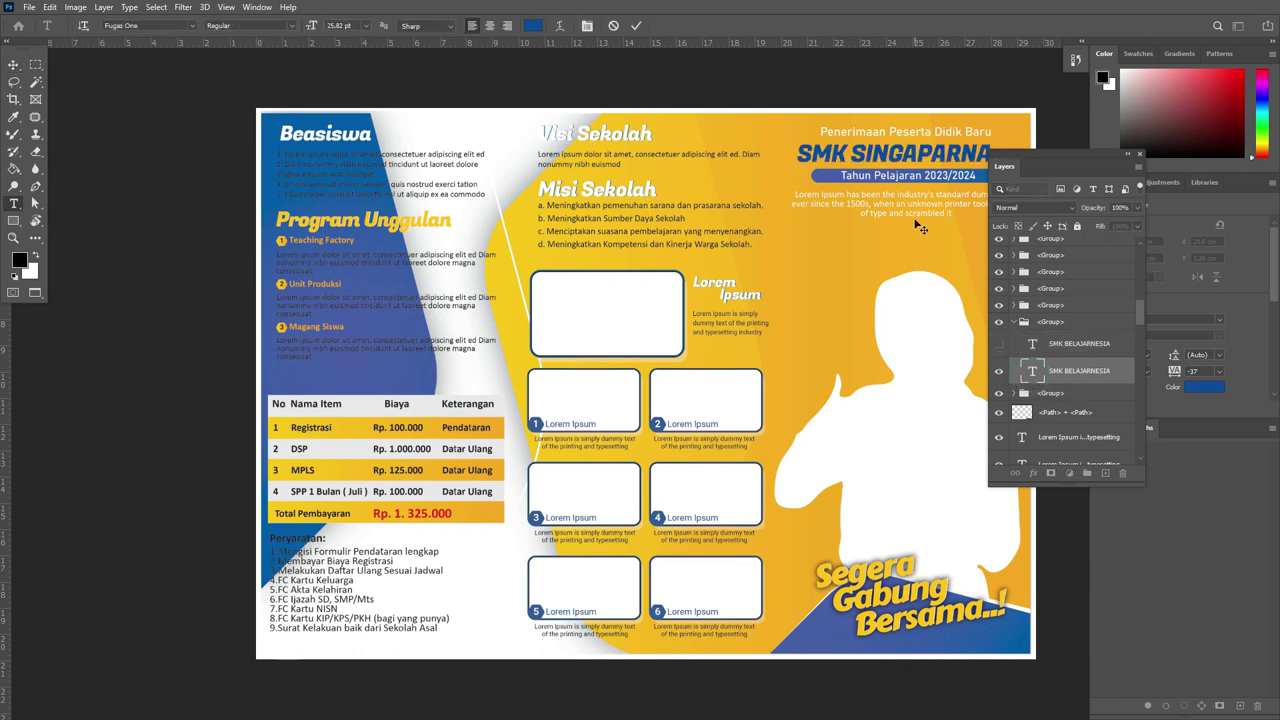
{"action": "left_click_drag", "start_coordinate": [1046, 153], "coordinate": [1103, 135]}
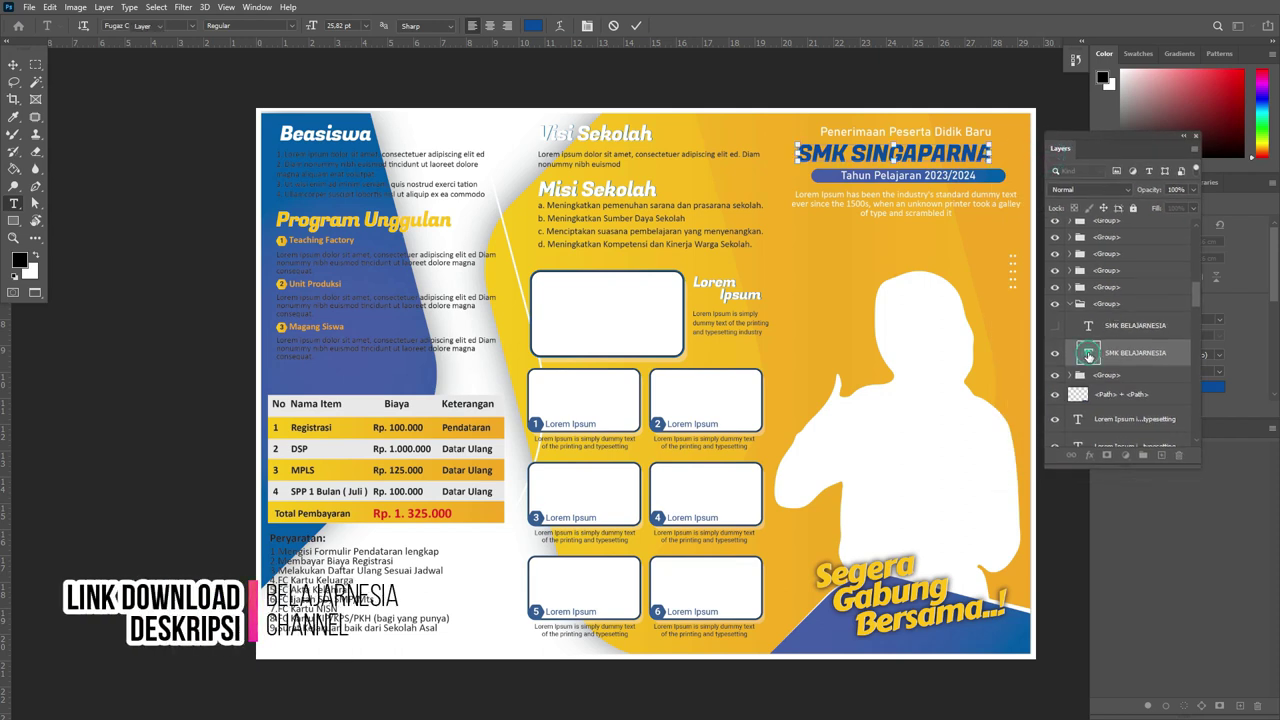
Swap foreground and background colours so the headline text turns white.
{"action": "left_click", "coordinate": [34, 264]}
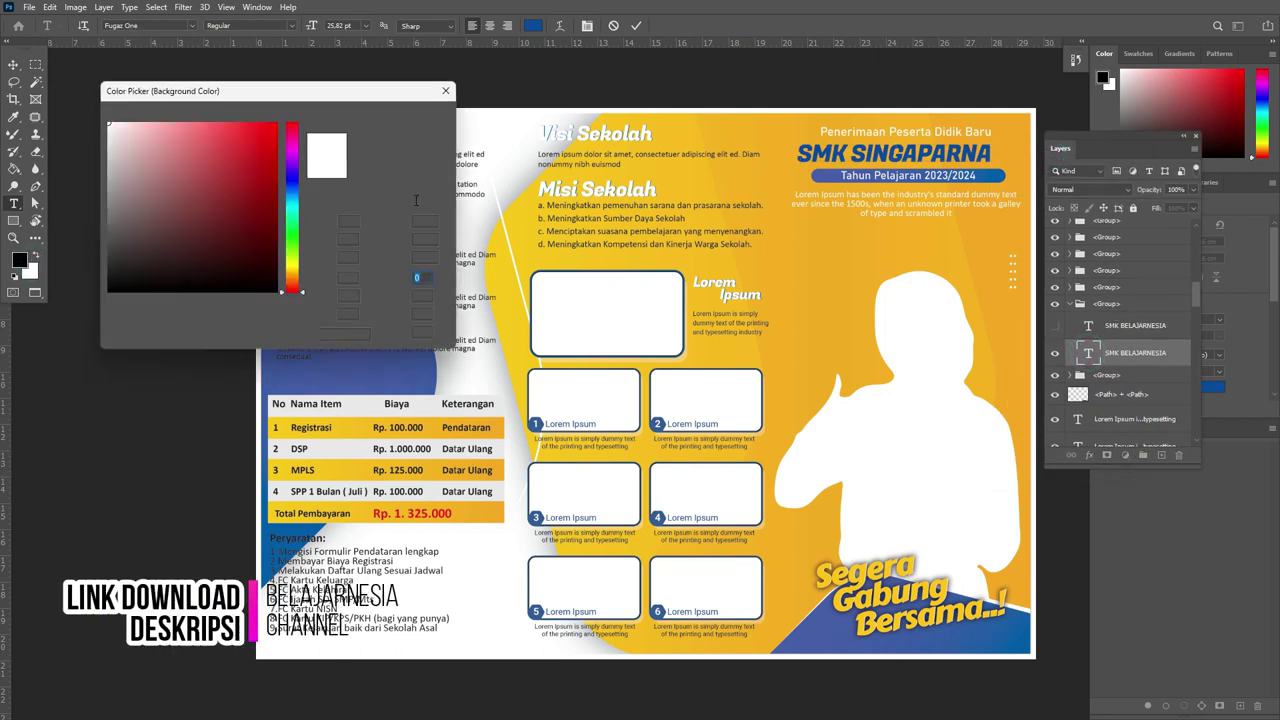
{"action": "left_click", "coordinate": [379, 139]}
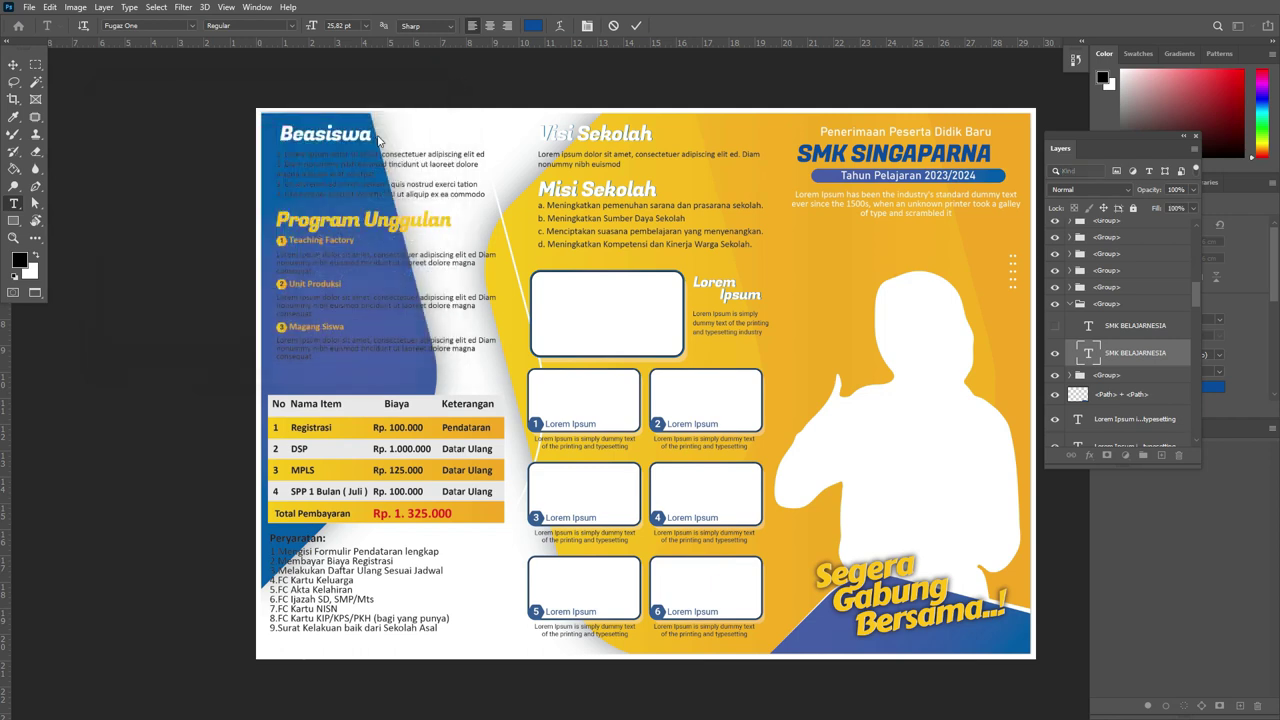
{"action": "left_click", "coordinate": [38, 256]}
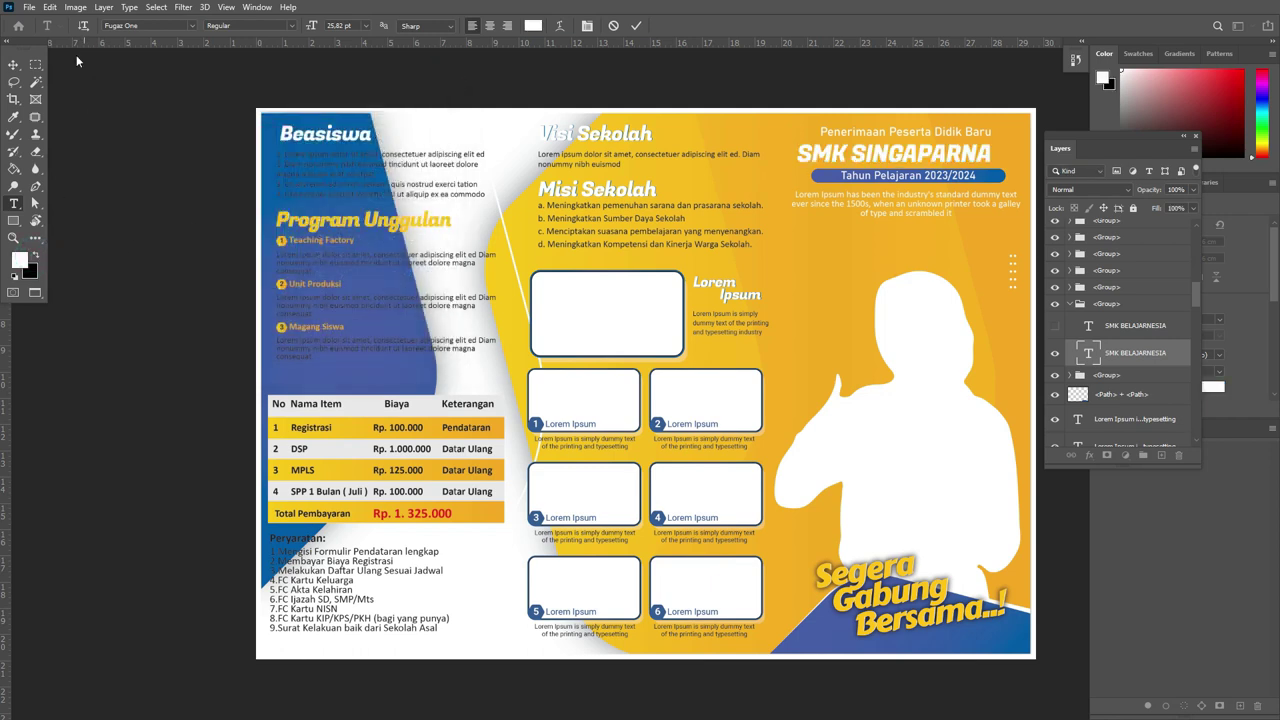
{"action": "left_click", "coordinate": [16, 66]}
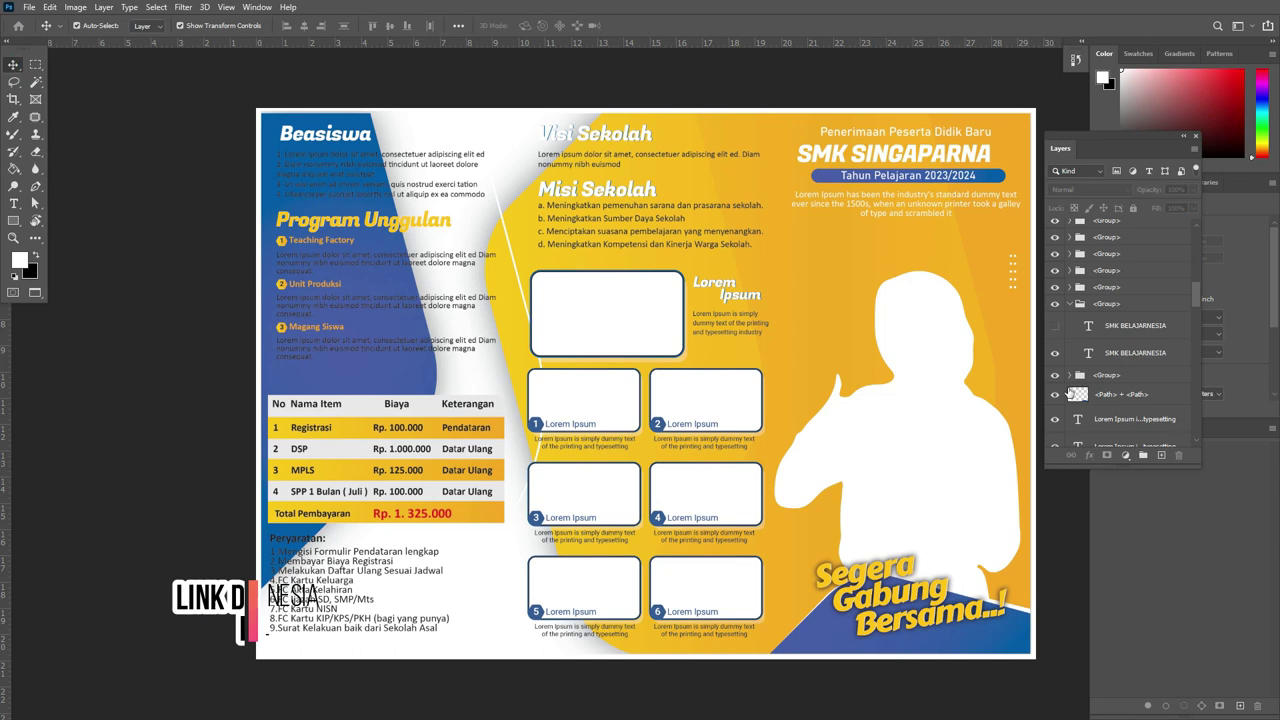
Show the dark-blue SMK SINGAPARNA heading and delete the blurred shadow image under the slogan.
{"action": "left_click", "coordinate": [1054, 325]}
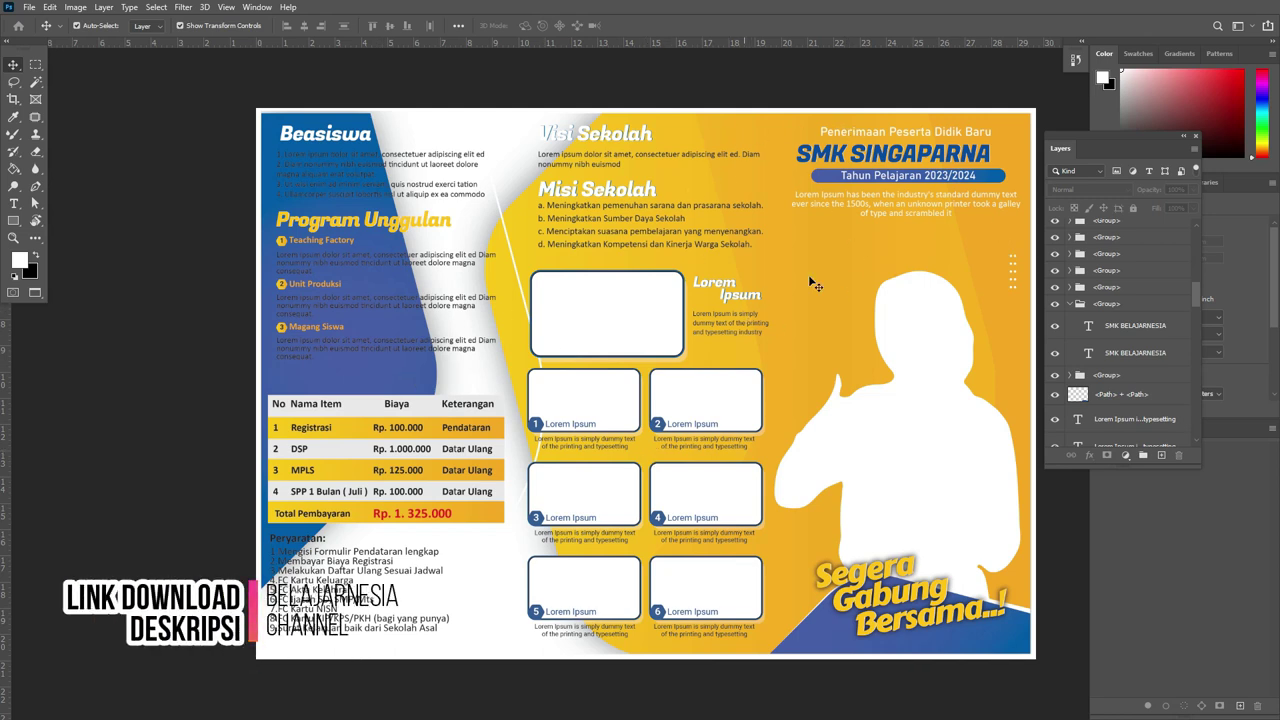
{"action": "left_click", "coordinate": [898, 588]}
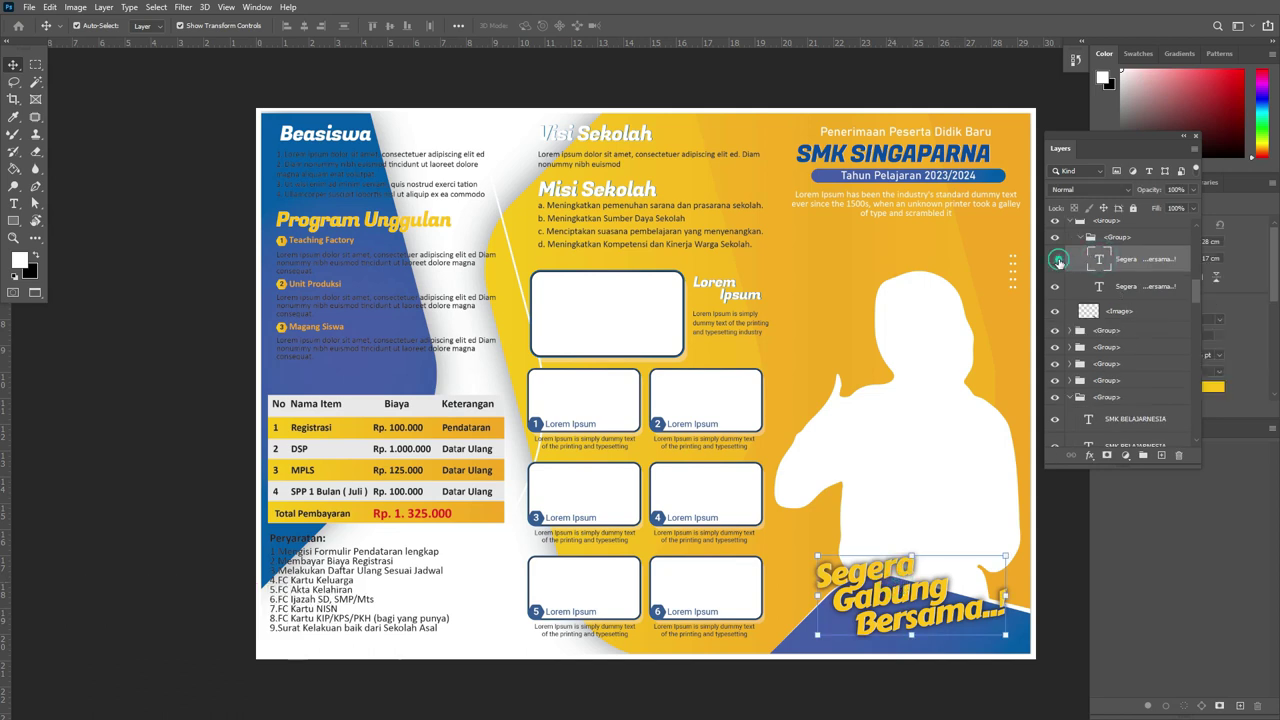
{"action": "left_click", "coordinate": [1055, 259]}
{"action": "left_click", "coordinate": [1060, 289]}
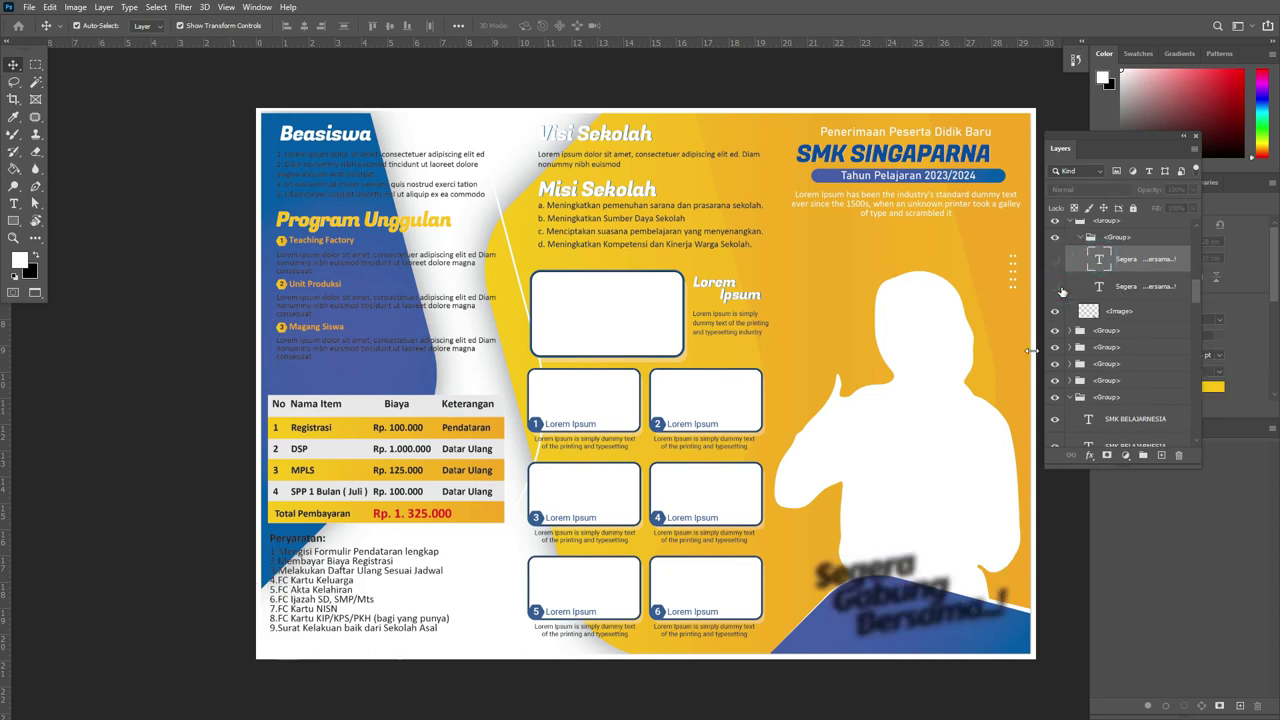
{"action": "left_click", "coordinate": [905, 580]}
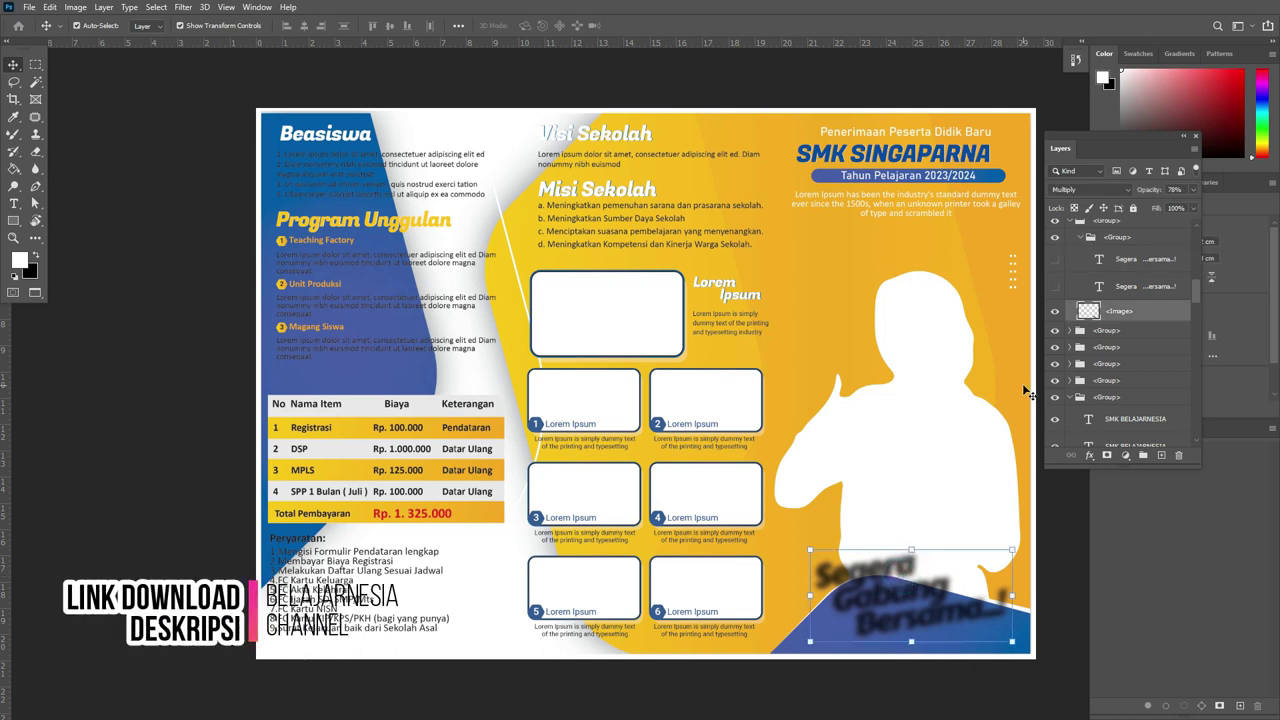
{"action": "key", "text": "Delete"}
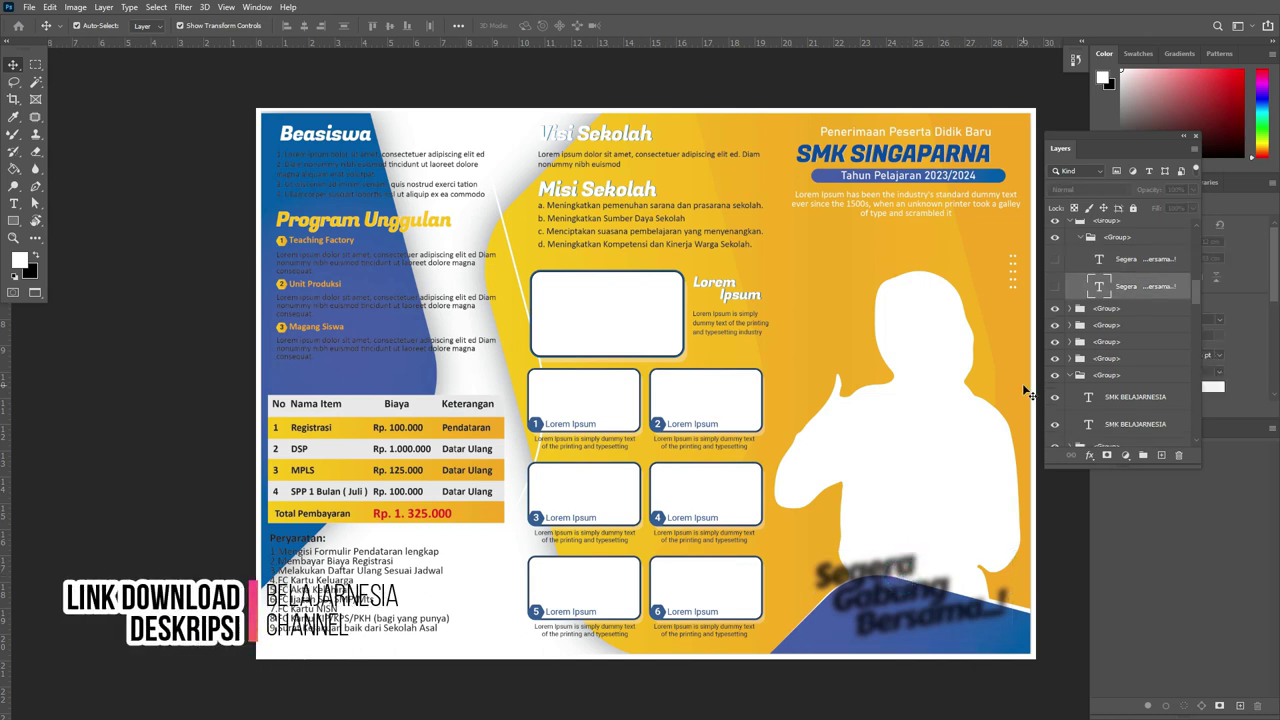
Hide the white slogan copy so the yellow Segera Gabung Bersama slogan shows, and select it.
{"action": "left_click", "coordinate": [1056, 287]}
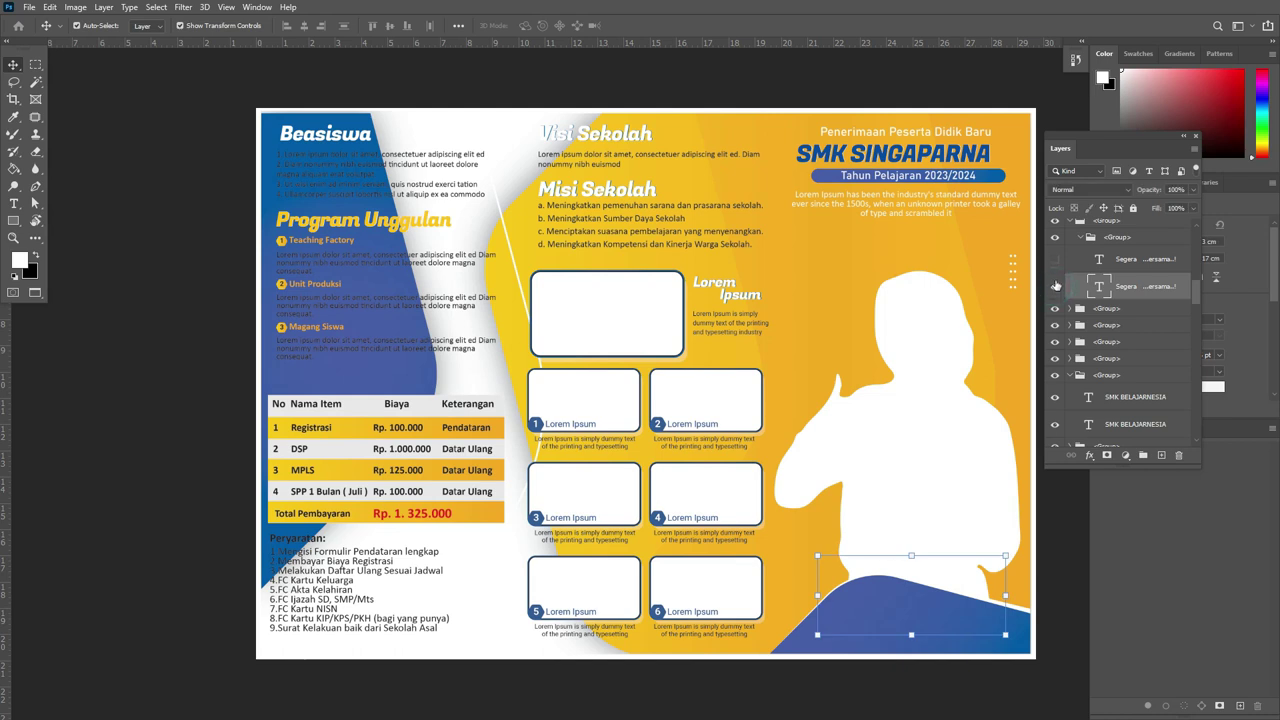
{"action": "left_click", "coordinate": [1054, 287]}
{"action": "left_click", "coordinate": [1054, 259]}
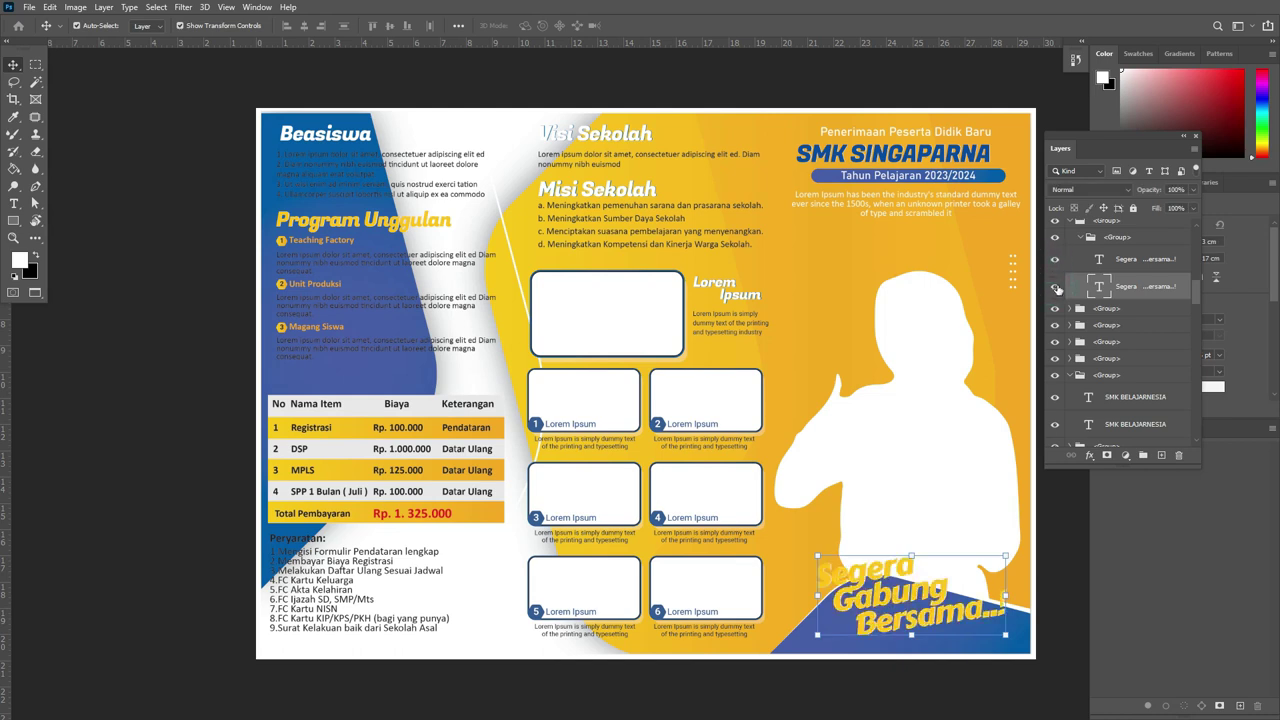
{"action": "left_click", "coordinate": [1101, 261]}
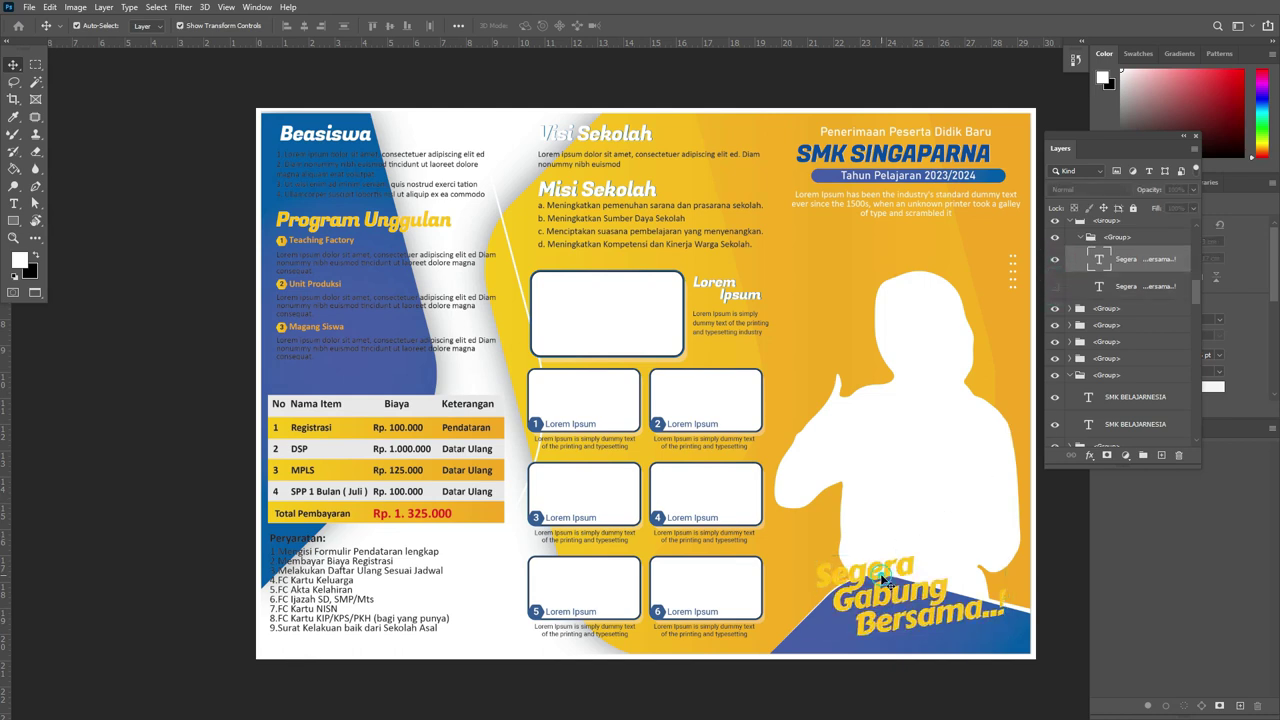
Replace the slogan's Bersama..! line with Disini and commit the text edit.
{"action": "double_click", "coordinate": [1101, 261]}
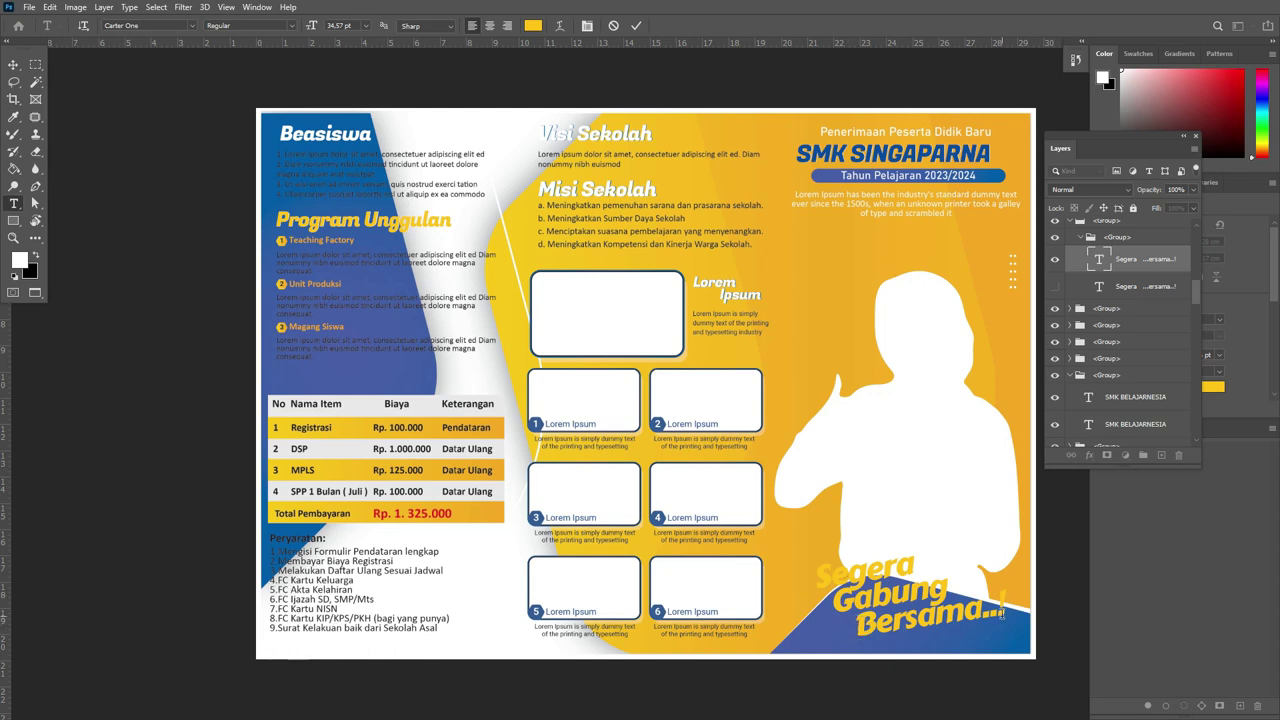
{"action": "key", "text": "BackSpace"}
{"action": "key", "text": "BackSpace"}
{"action": "key", "text": "BackSpace"}
{"action": "key", "text": "Return"}
{"action": "type", "text": "d"}
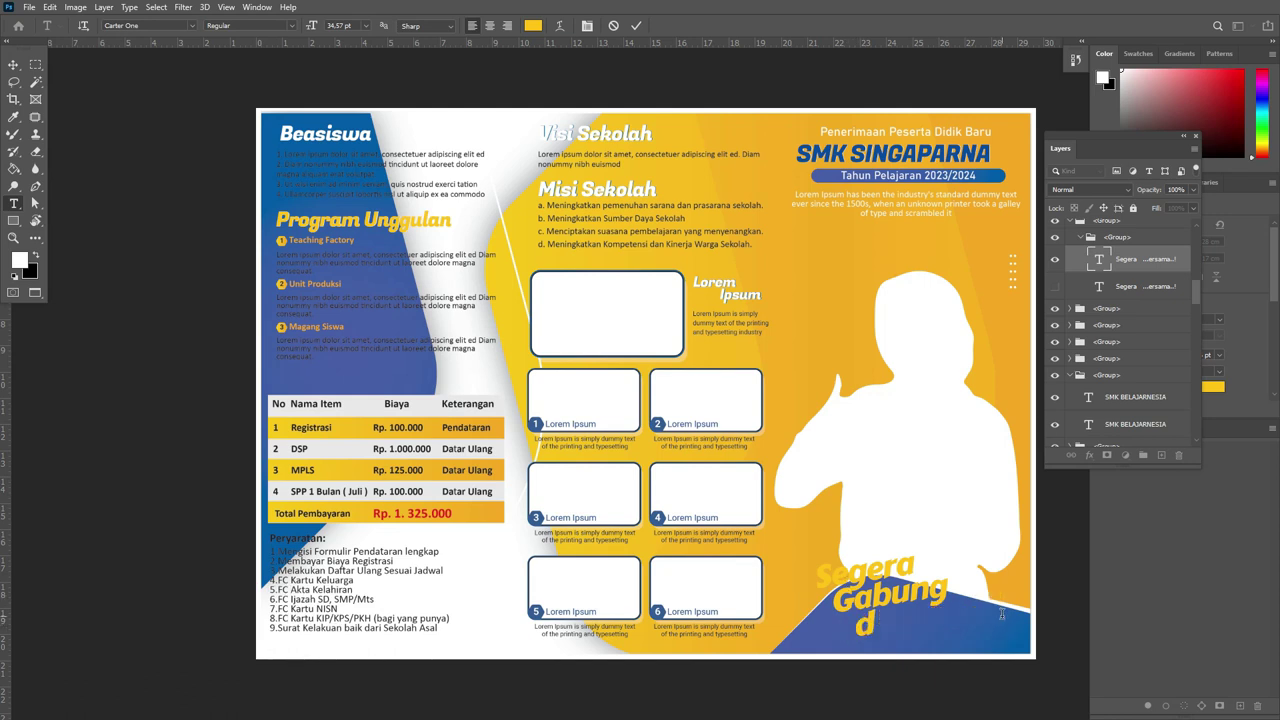
{"action": "type", "text": "ISNI"}
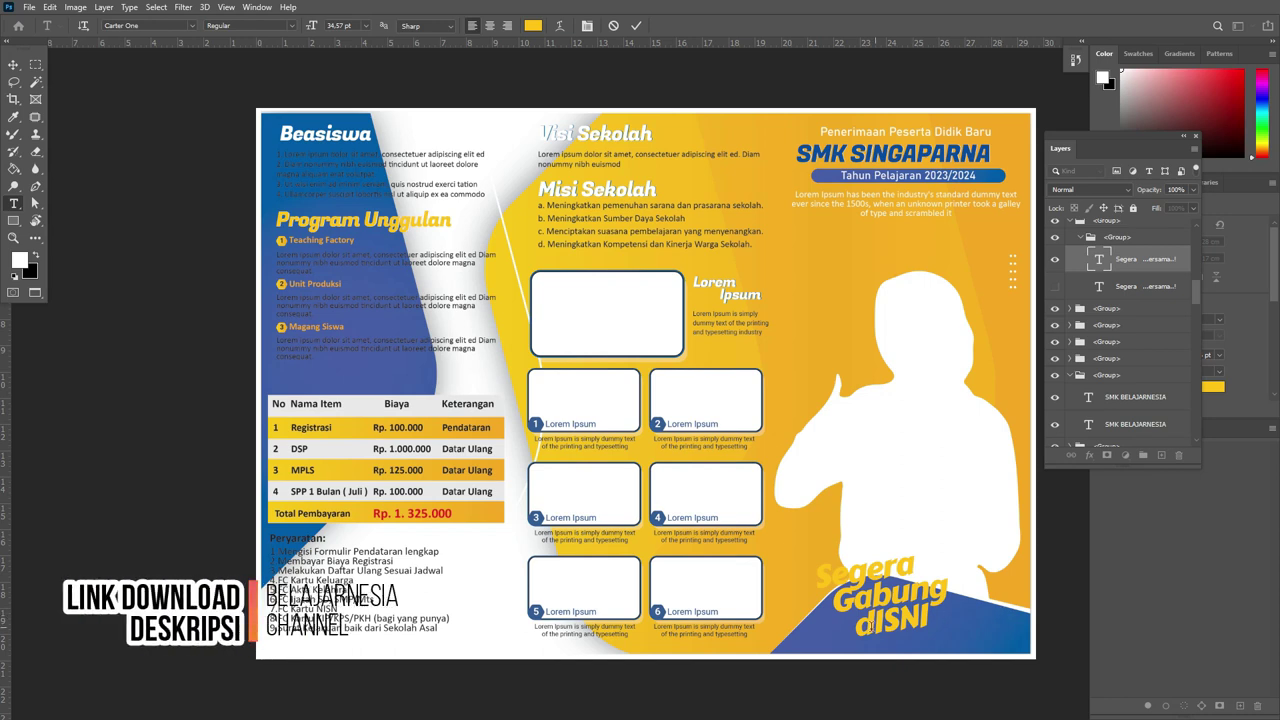
{"action": "key", "text": "BackSpace"}
{"action": "key", "text": "BackSpace"}
{"action": "key", "text": "BackSpace"}
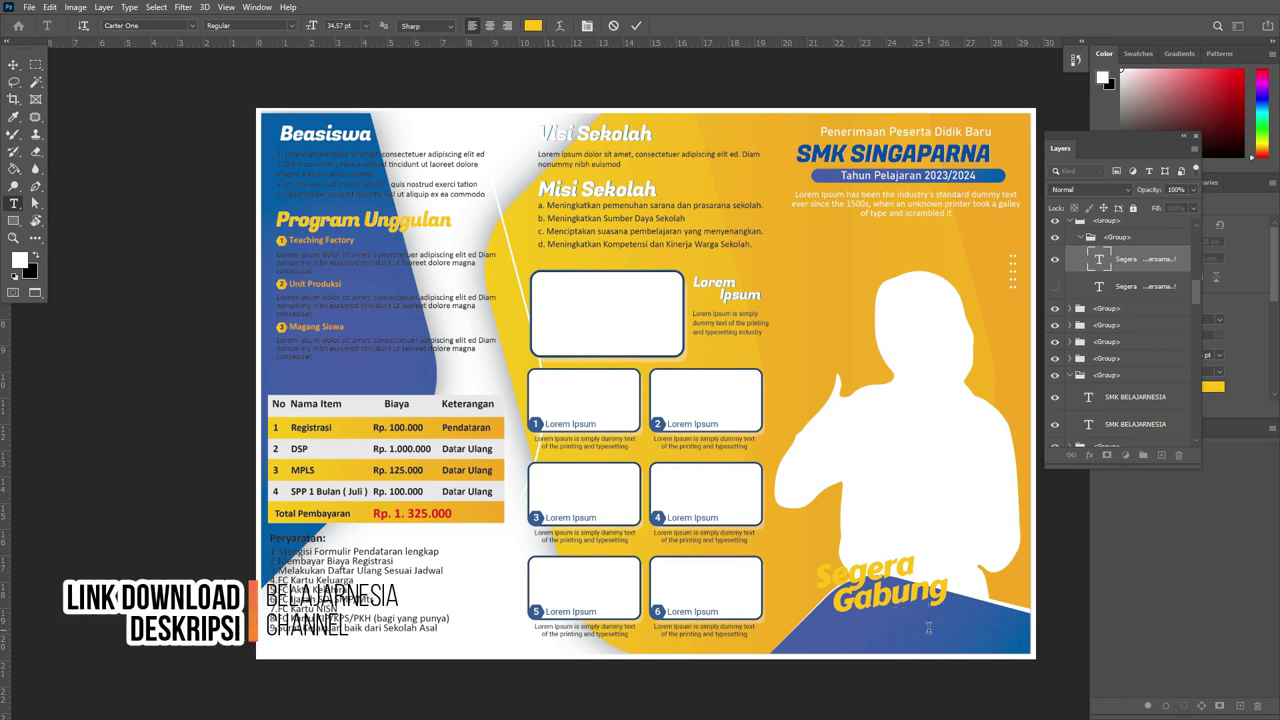
{"action": "key", "text": "Return"}
{"action": "type", "text": "Disini"}
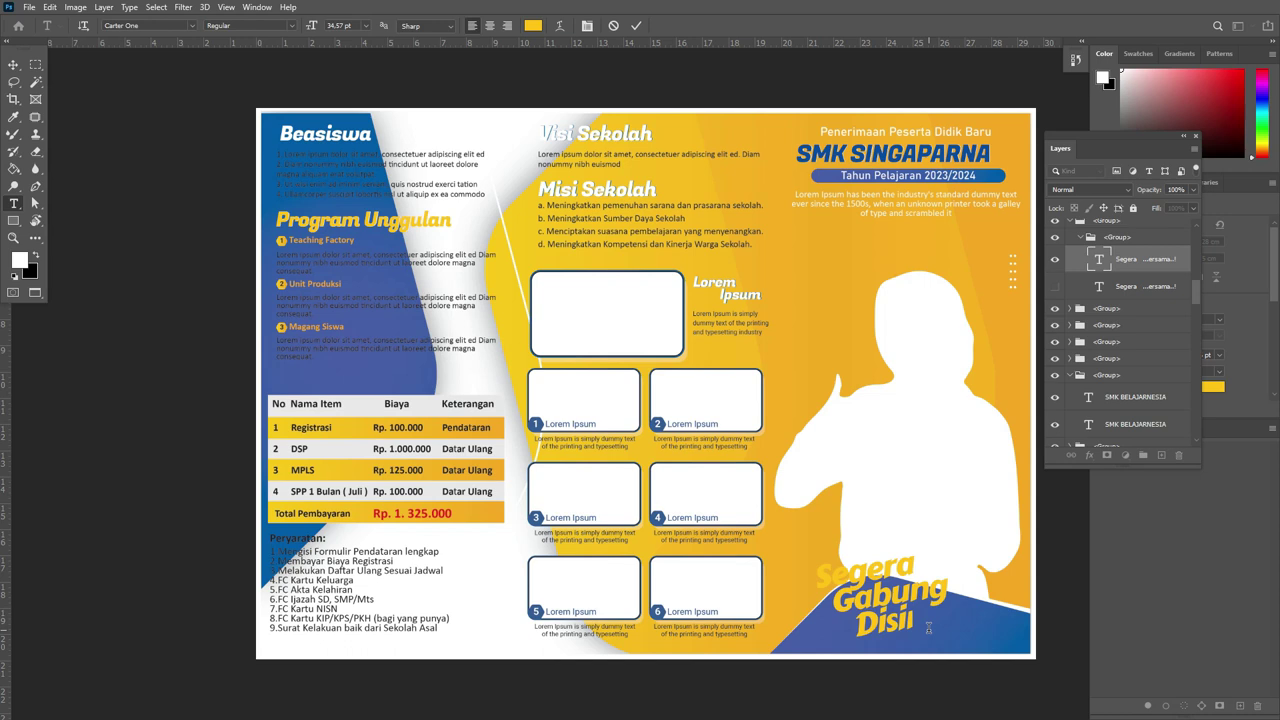
{"action": "left_click", "coordinate": [13, 65]}
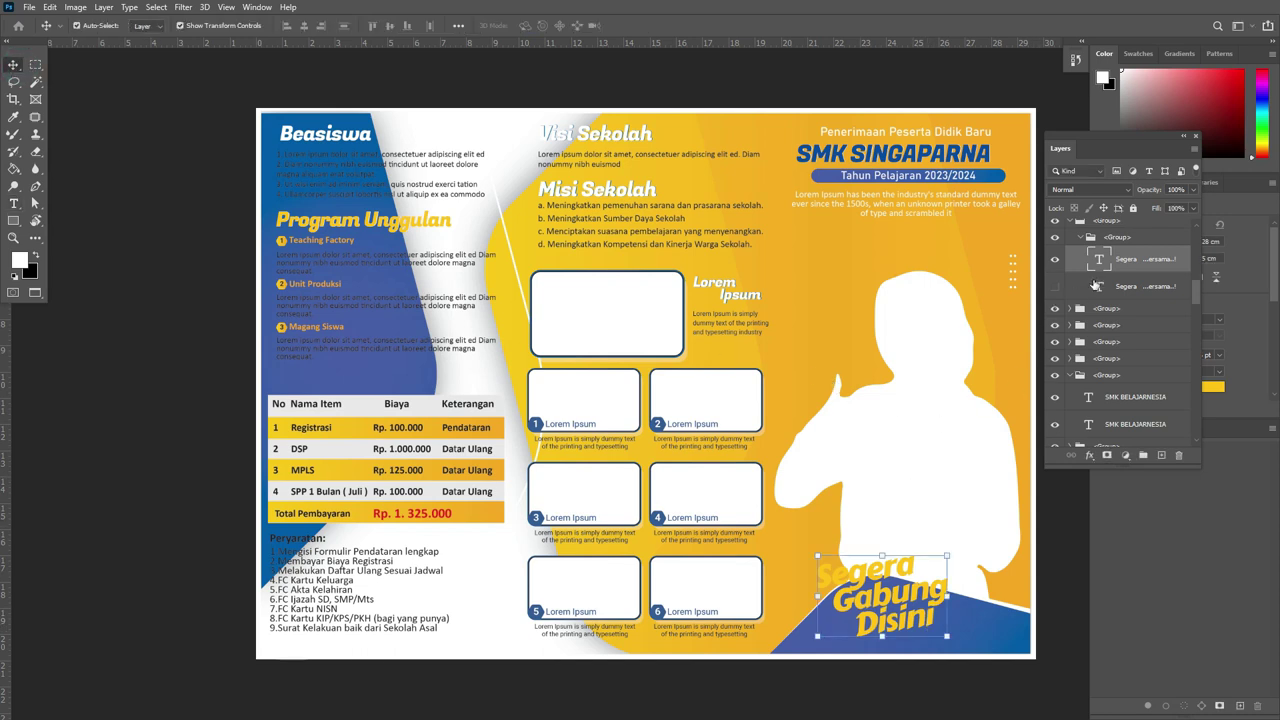
Add a dark Linear Burn drop shadow (100% opacity, 29 px size) to the Segera Gabung Disini slogan.
{"action": "right_click", "coordinate": [1136, 272]}
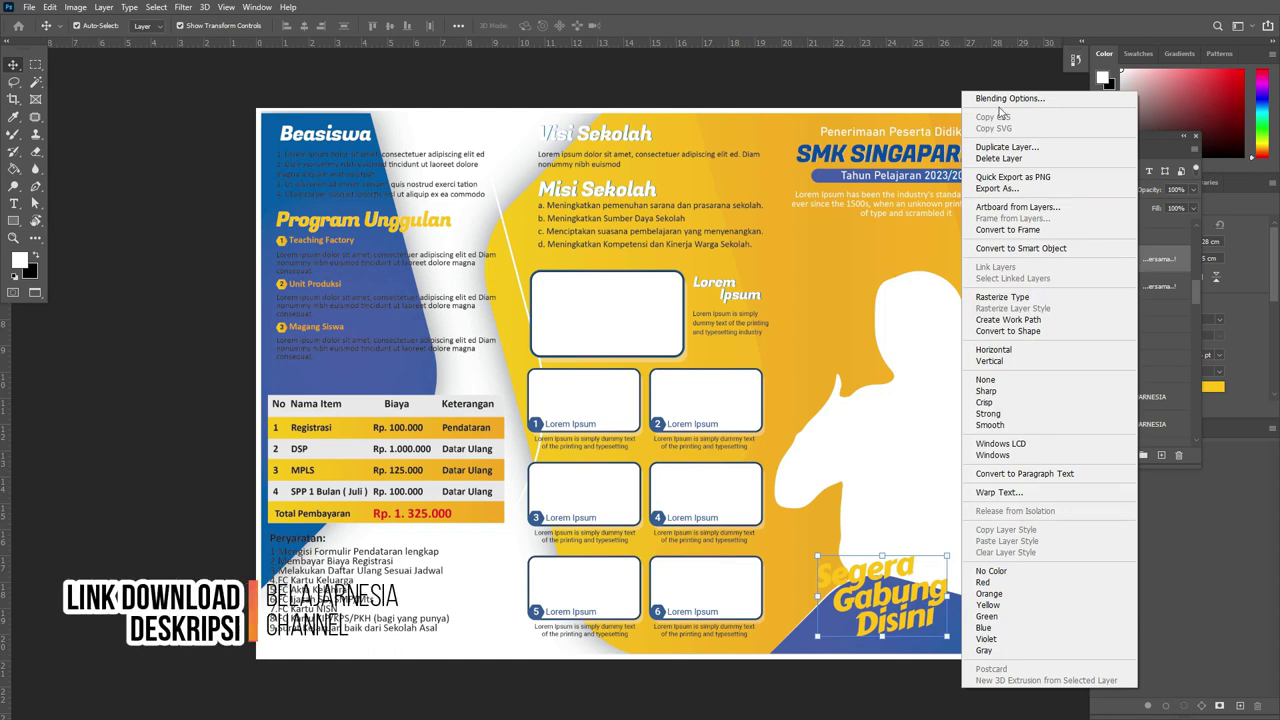
{"action": "left_click", "coordinate": [997, 101]}
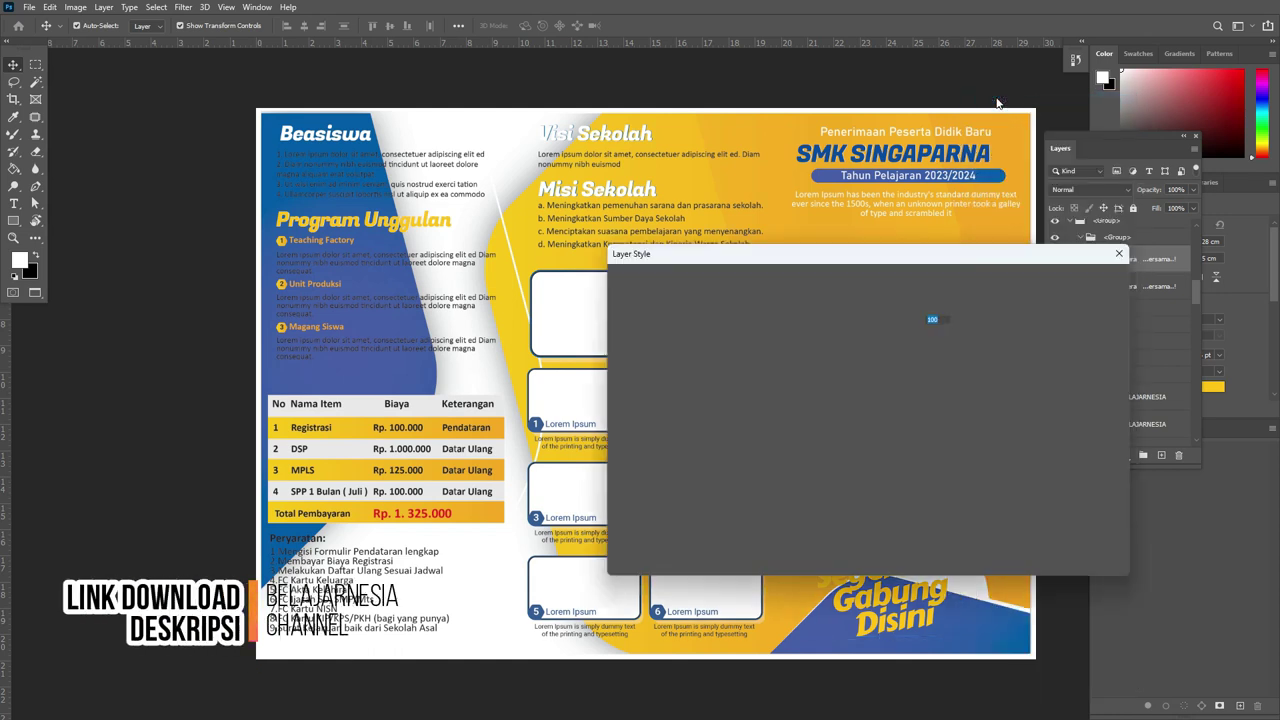
{"action": "left_click_drag", "start_coordinate": [925, 262], "coordinate": [453, 156]}
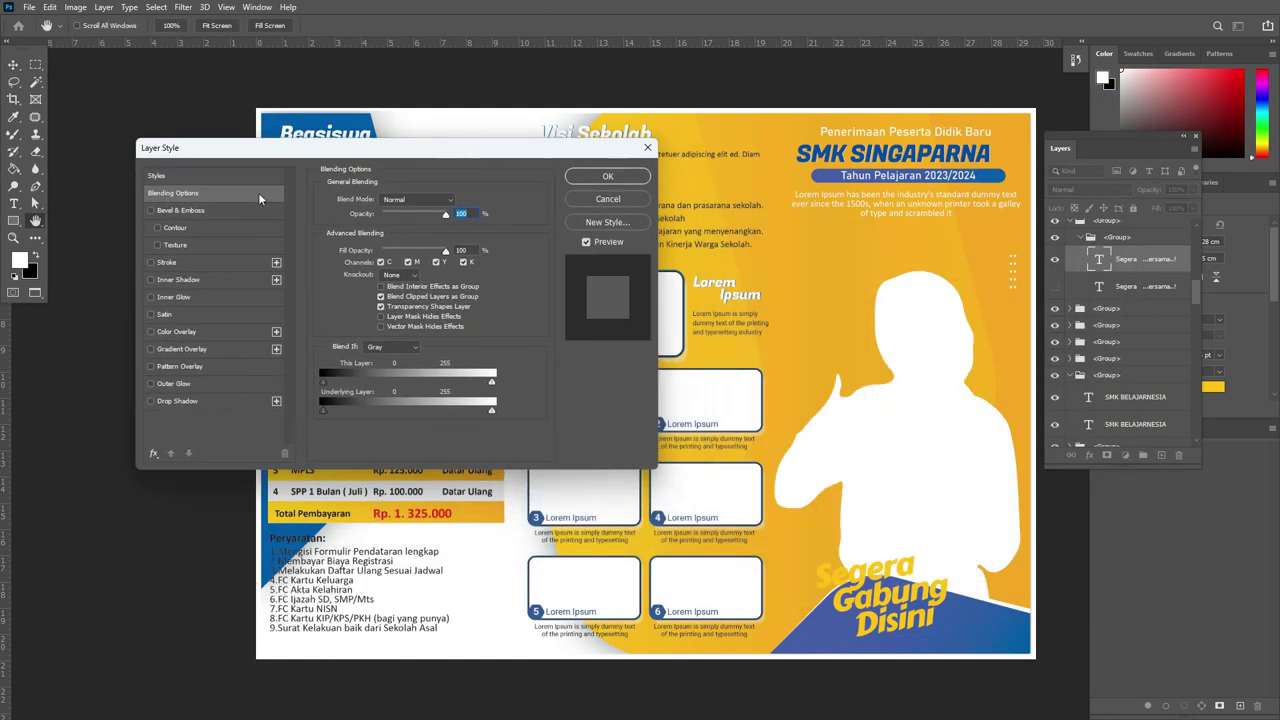
{"action": "left_click", "coordinate": [151, 401]}
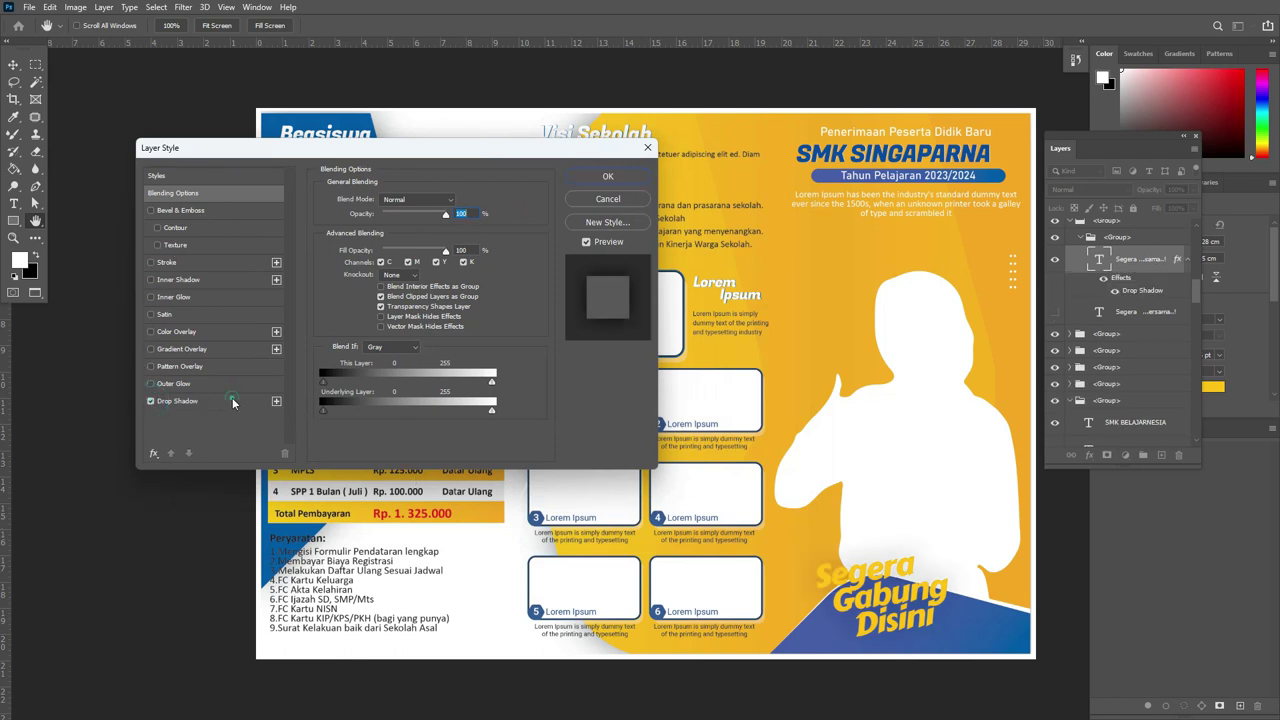
{"action": "left_click", "coordinate": [200, 401]}
{"action": "left_click_drag", "start_coordinate": [391, 222], "coordinate": [434, 218]}
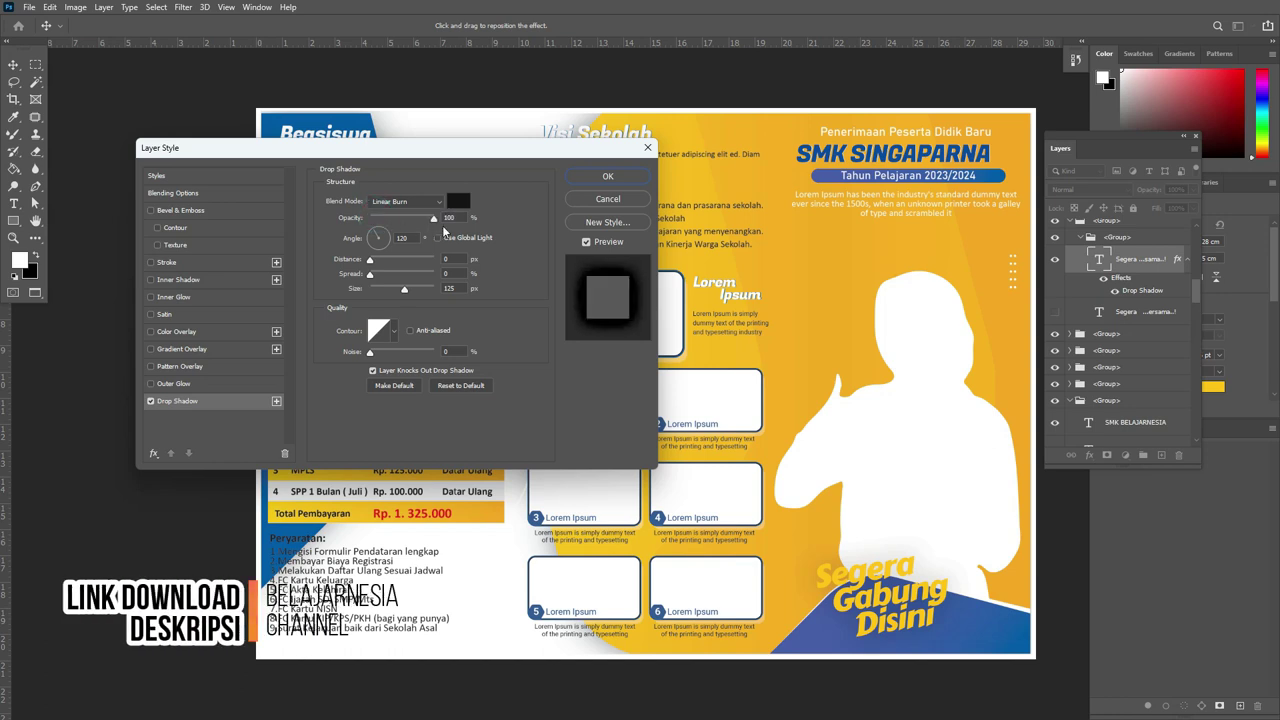
{"action": "left_click_drag", "start_coordinate": [405, 289], "coordinate": [381, 289]}
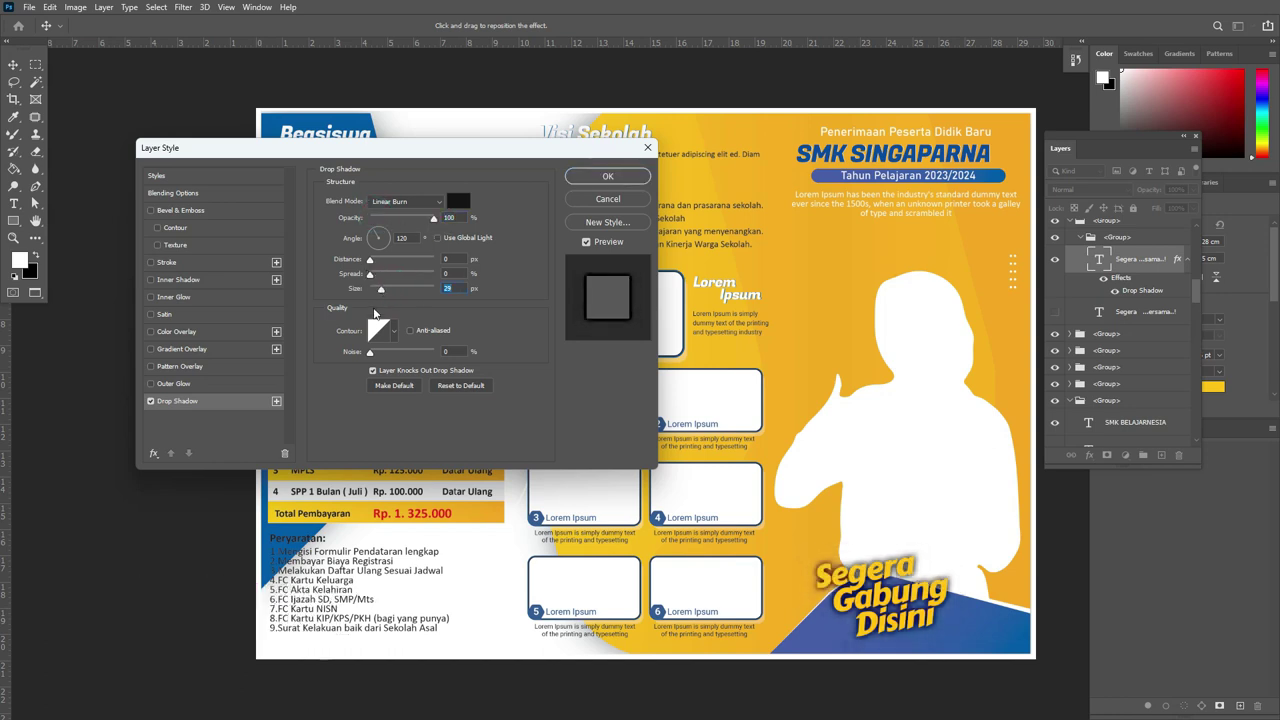
{"action": "left_click_drag", "start_coordinate": [442, 158], "coordinate": [456, 155]}
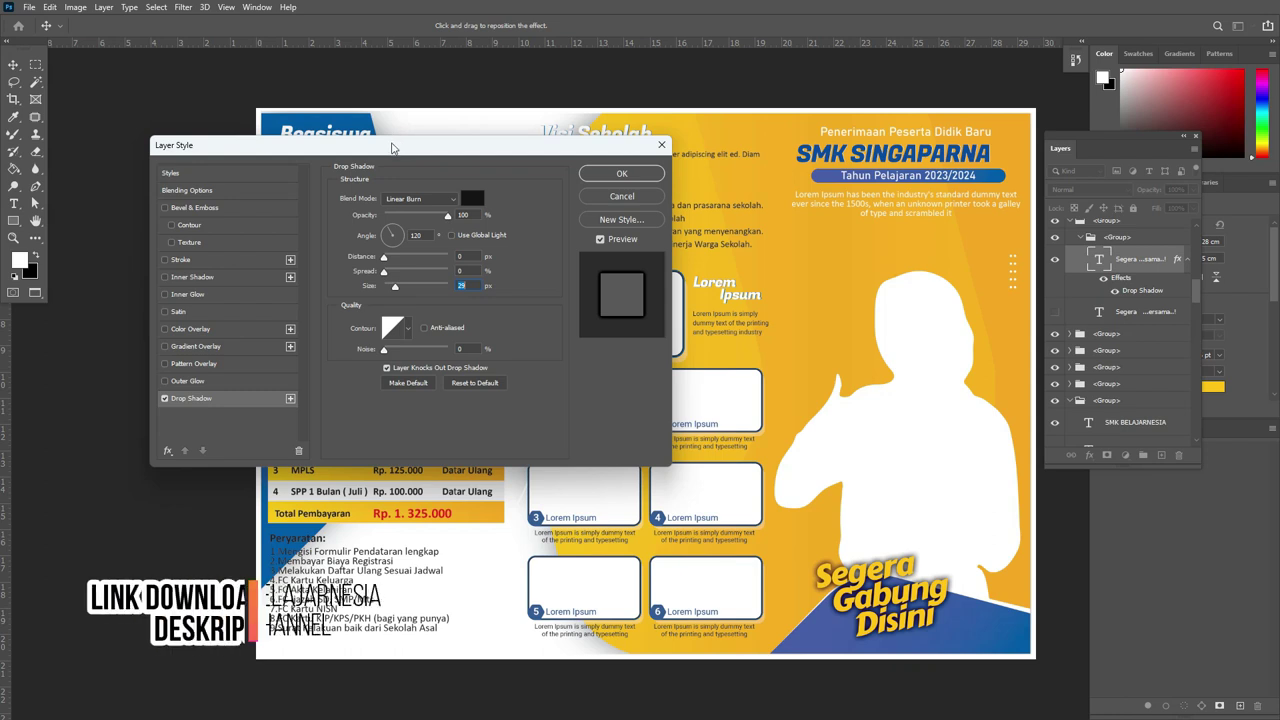
{"action": "left_click_drag", "start_coordinate": [405, 148], "coordinate": [454, 151]}
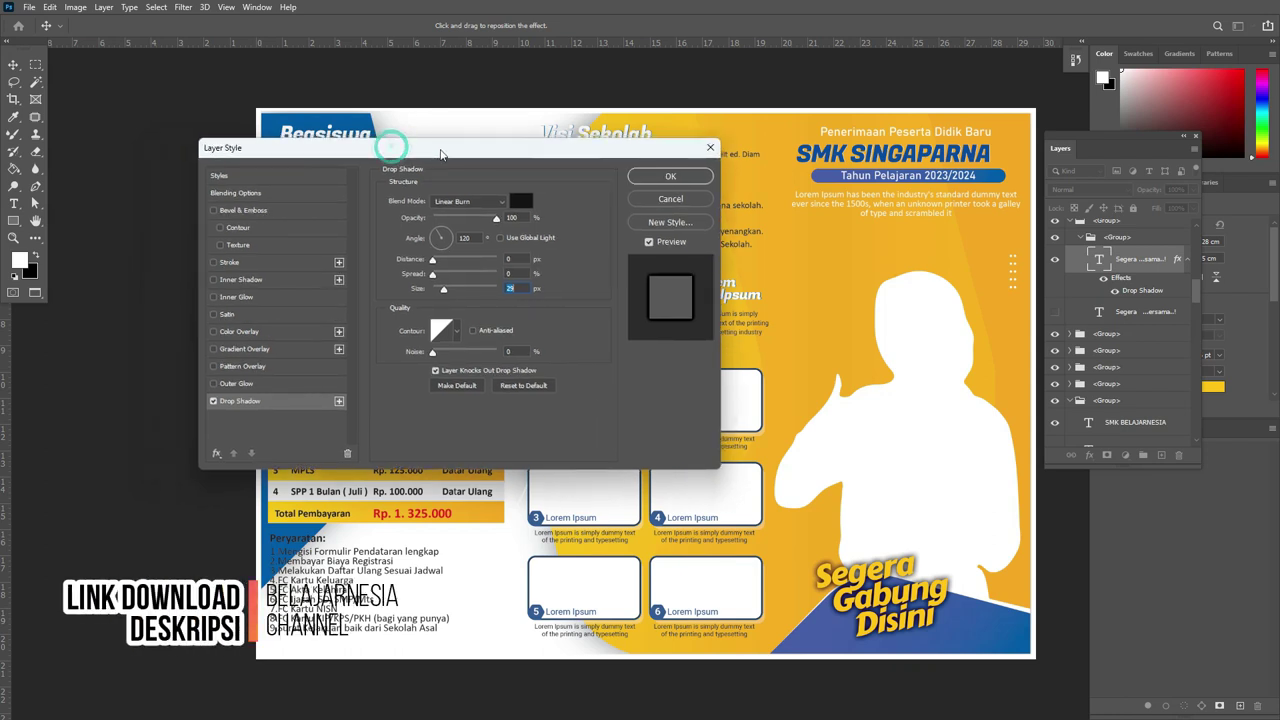
{"action": "left_click", "coordinate": [660, 177]}
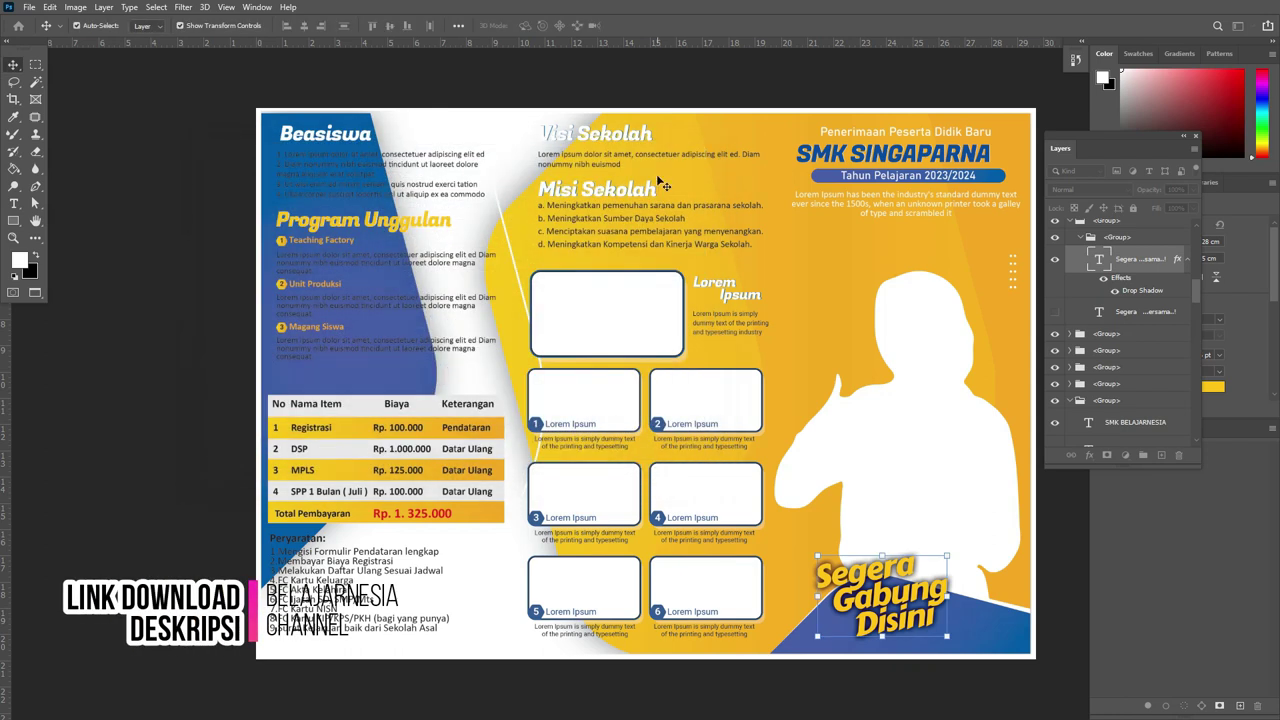
{"action": "left_click", "coordinate": [750, 100]}
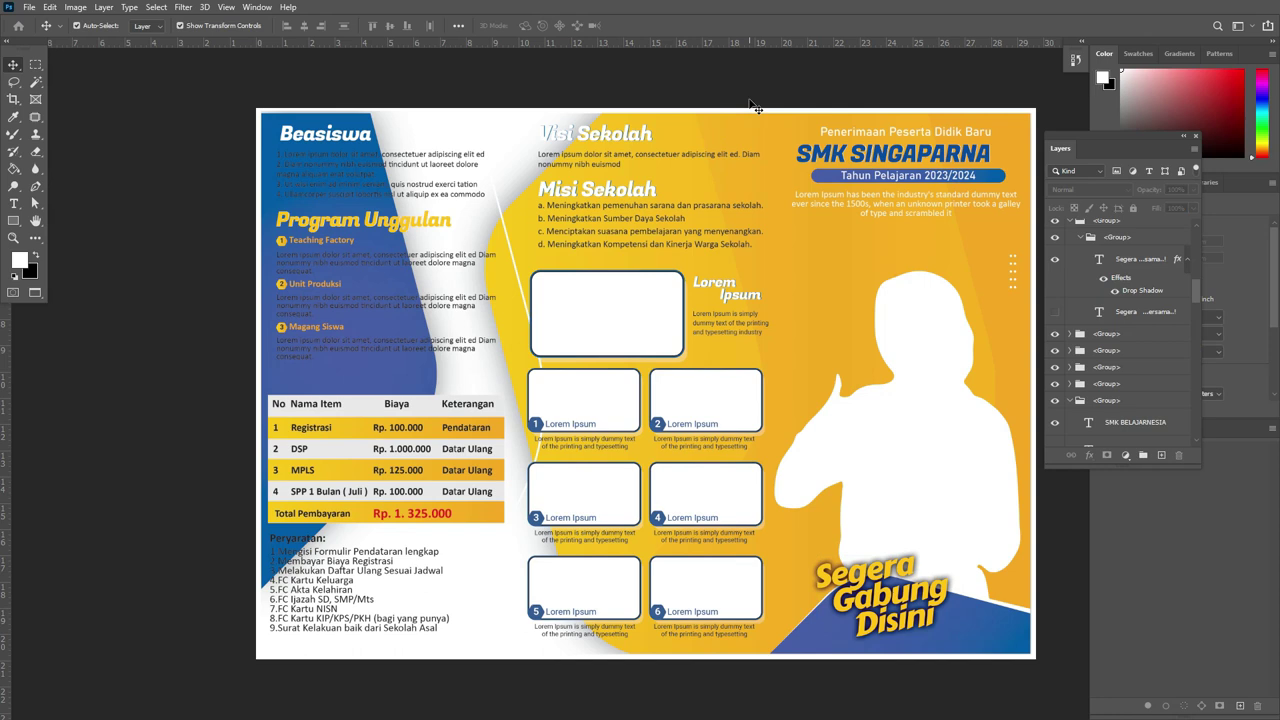
{"action": "mouse_move", "coordinate": [930, 324]}
{"action": "left_mouse_down"}
{"action": "mouse_move", "coordinate": [896, 322]}
{"action": "mouse_move", "coordinate": [922, 315]}
{"action": "mouse_move", "coordinate": [938, 357]}
{"action": "mouse_move", "coordinate": [931, 347]}
{"action": "left_mouse_up"}
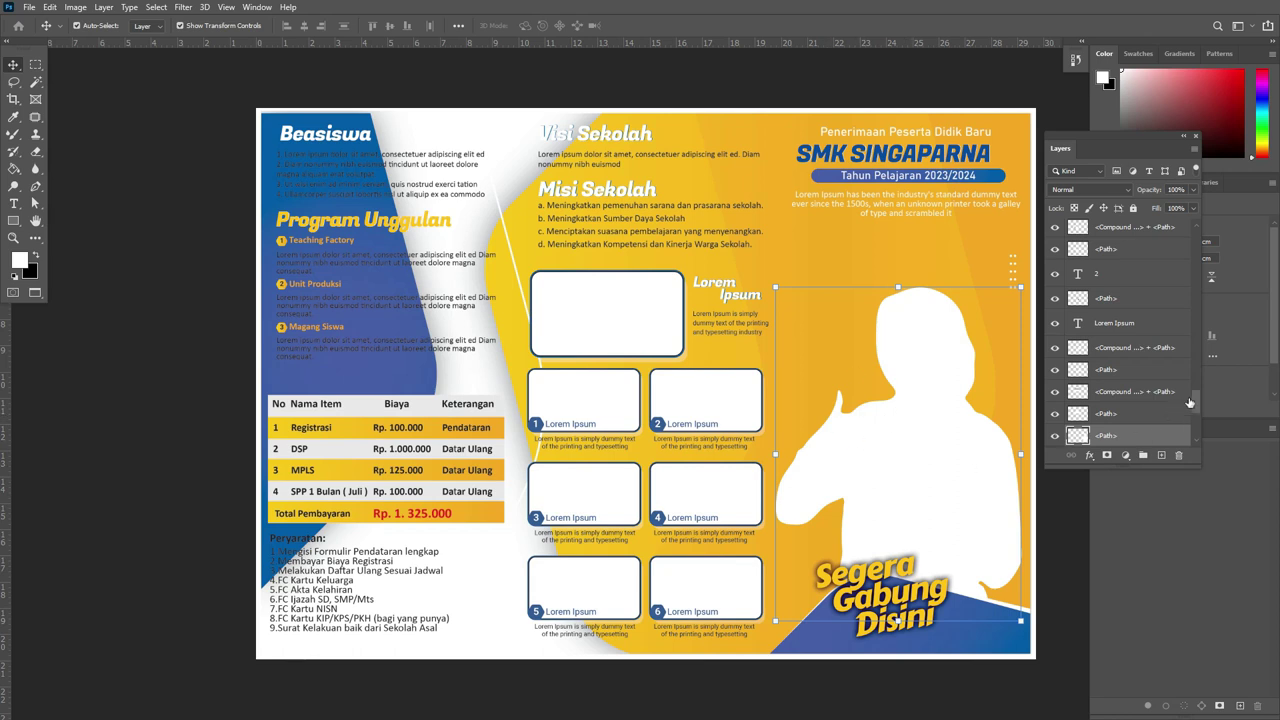
{"action": "scroll", "coordinate": [1190, 403], "scroll_direction": "down", "scroll_amount": 2}
{"action": "scroll", "coordinate": [1190, 403], "scroll_direction": "down", "scroll_amount": 2}
{"action": "left_click", "coordinate": [1054, 290]}
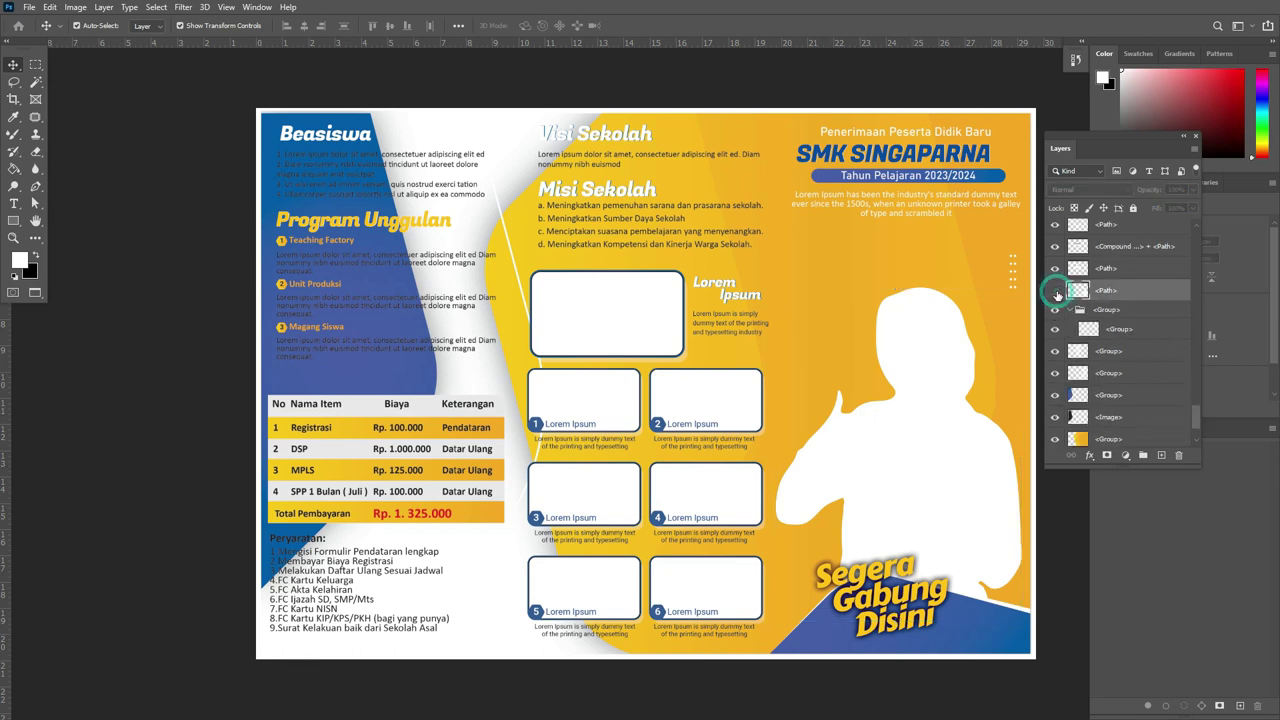
{"action": "left_click", "coordinate": [1054, 290]}
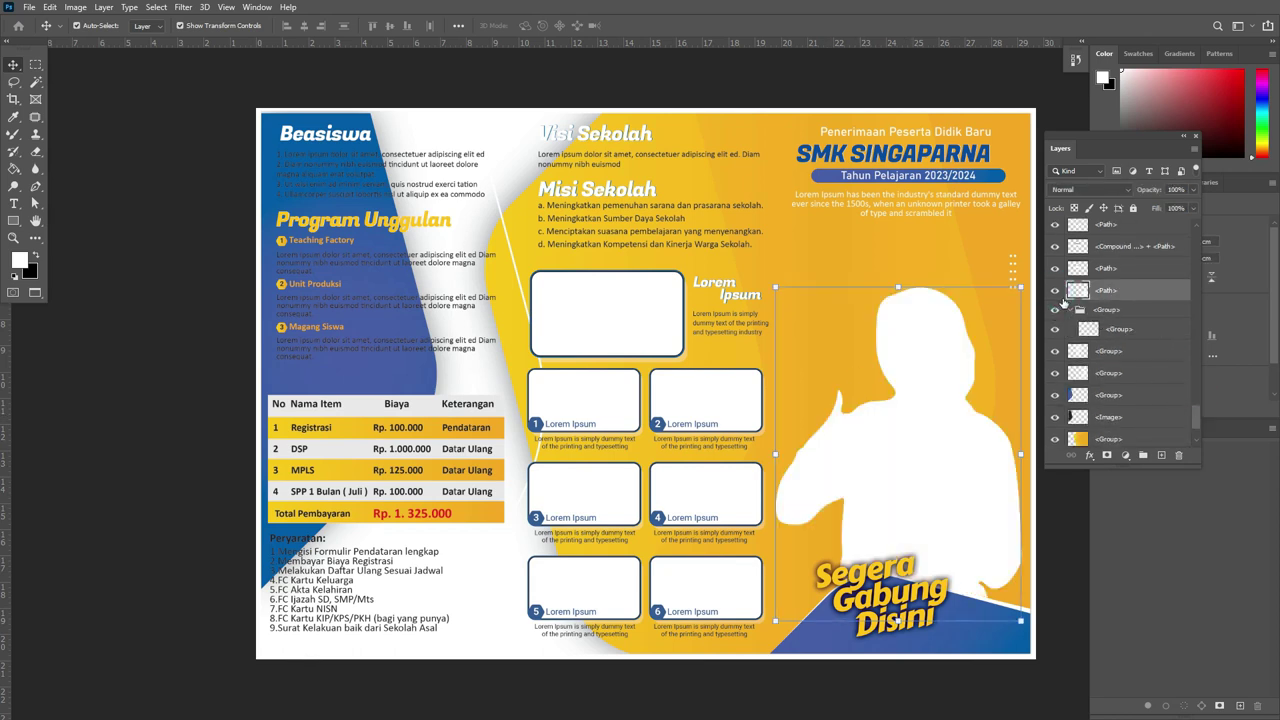
{"action": "left_click", "coordinate": [1055, 291]}
Hide the white silhouette and nudge the top rounded white frame slightly left and down.
{"action": "left_click", "coordinate": [1055, 291]}
{"action": "left_click", "coordinate": [1055, 291]}
{"action": "left_click", "coordinate": [612, 303]}
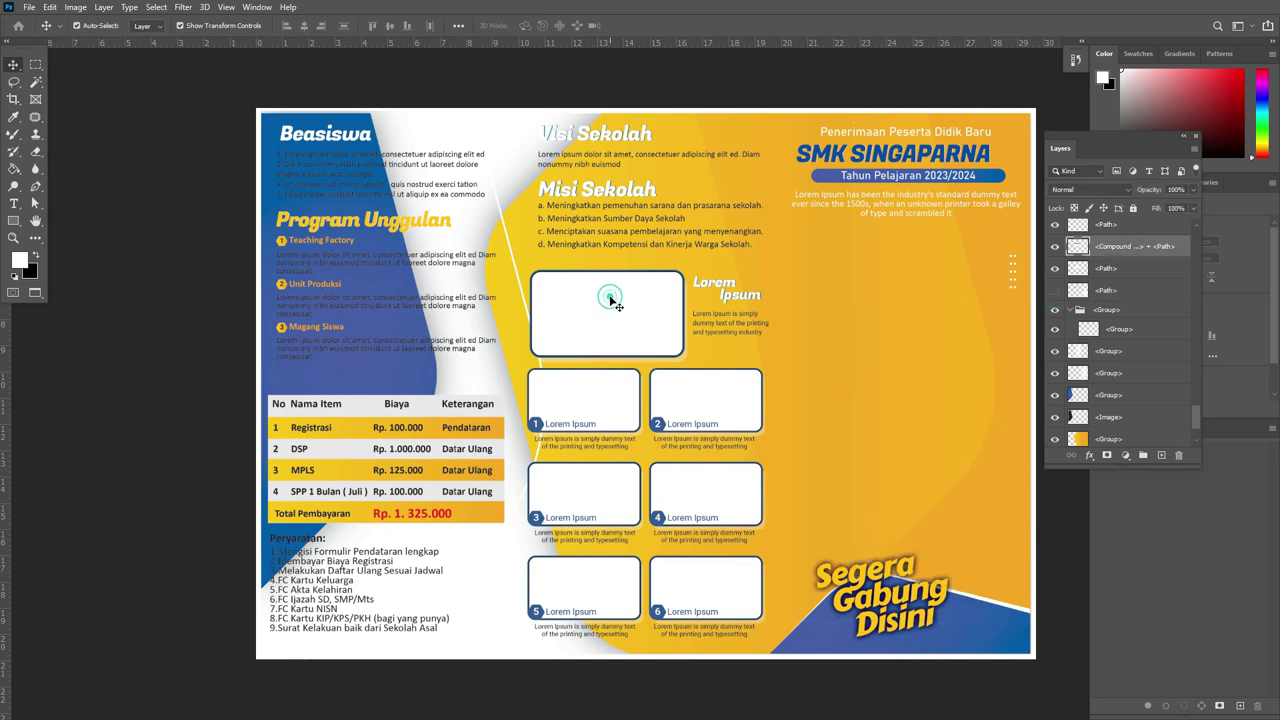
{"action": "mouse_move", "coordinate": [615, 300]}
{"action": "left_mouse_down"}
{"action": "mouse_move", "coordinate": [563, 311]}
{"action": "mouse_move", "coordinate": [595, 308]}
{"action": "left_mouse_up"}
Zoom in on the top frame's corner to check its placement, then zoom back out.
{"action": "key", "text": "z"}
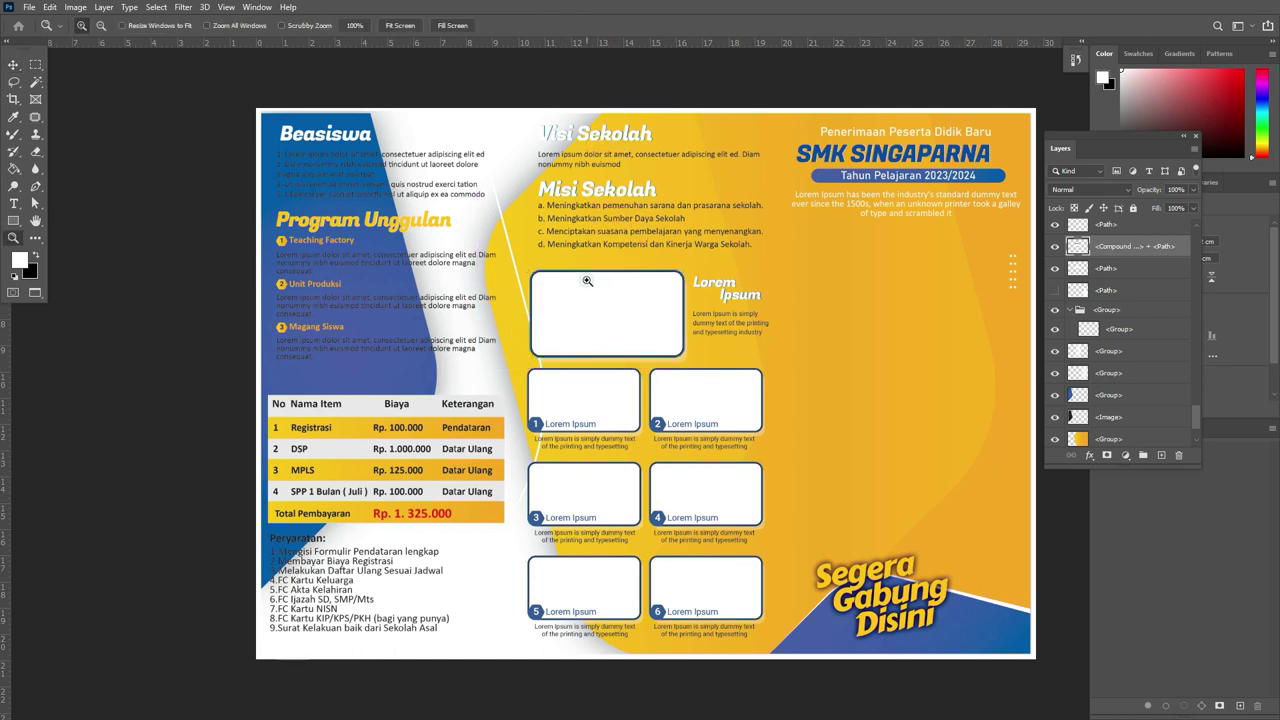
{"action": "left_click_drag", "start_coordinate": [572, 266], "coordinate": [724, 298]}
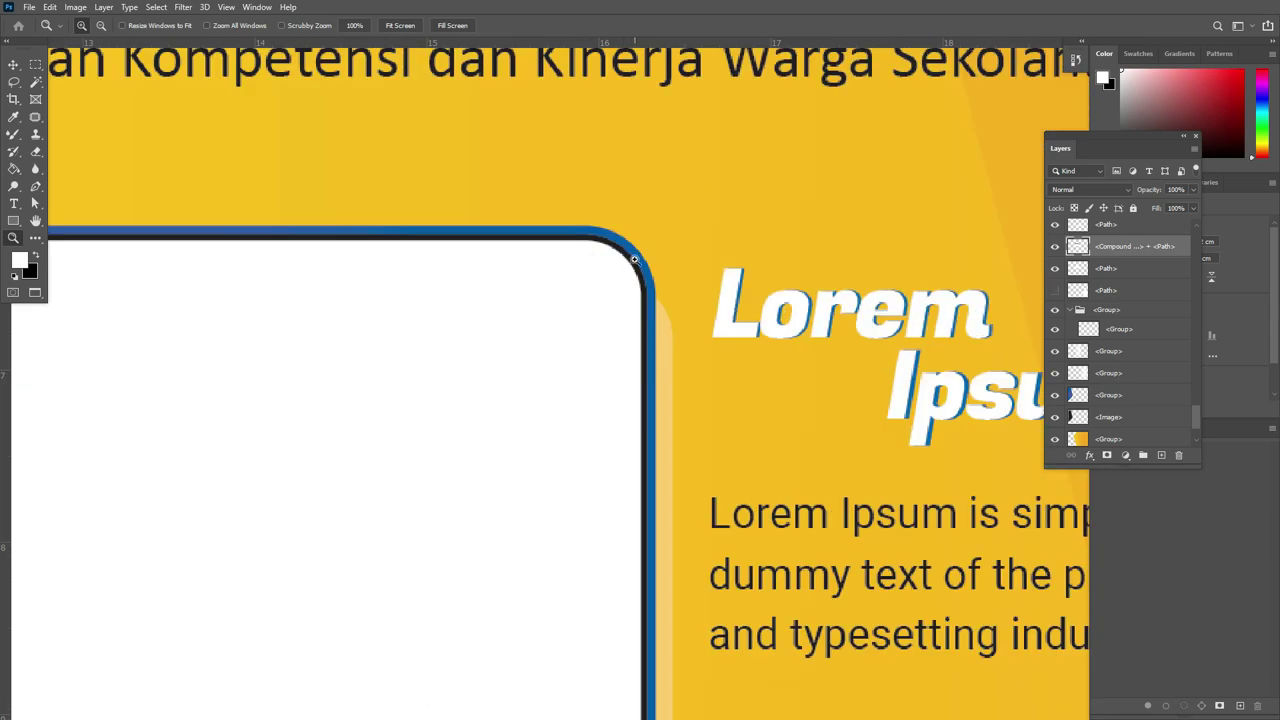
{"action": "key", "text": "ctrl+minus"}
{"action": "key", "text": "ctrl+minus"}
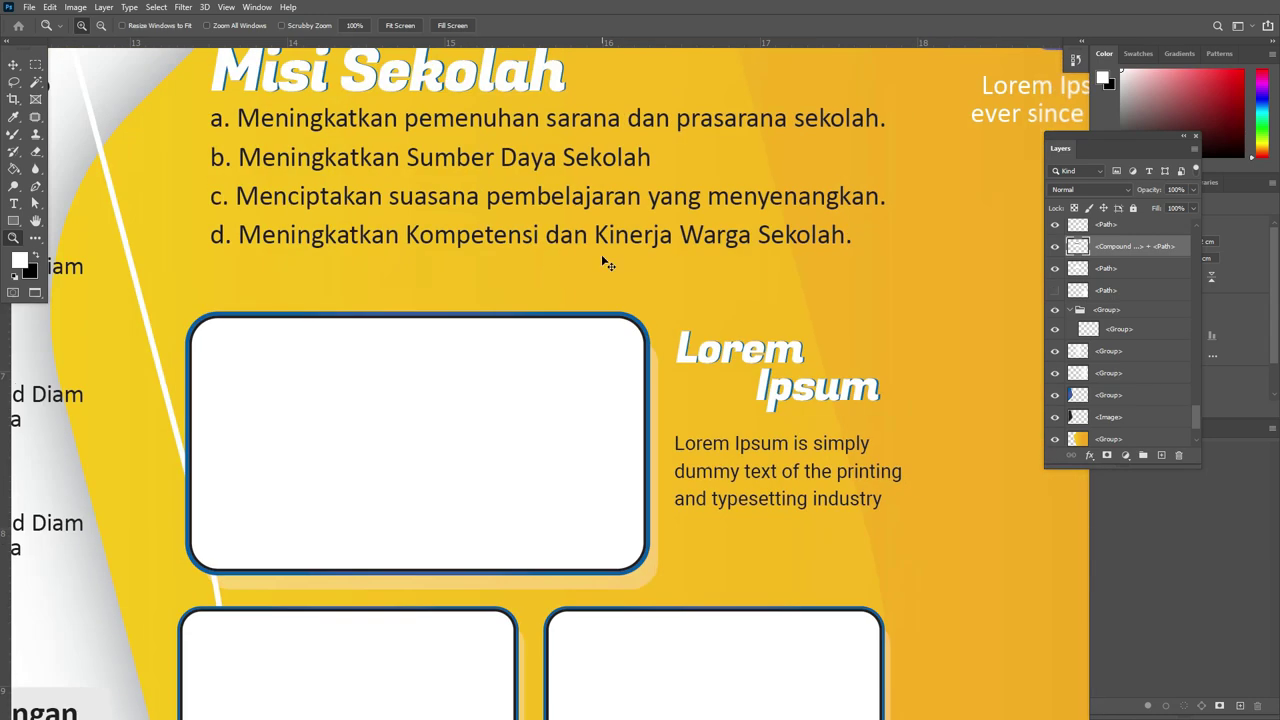
{"action": "key", "text": "ctrl+minus"}
{"action": "key", "text": "ctrl+minus"}
{"action": "key", "text": "ctrl+minus"}
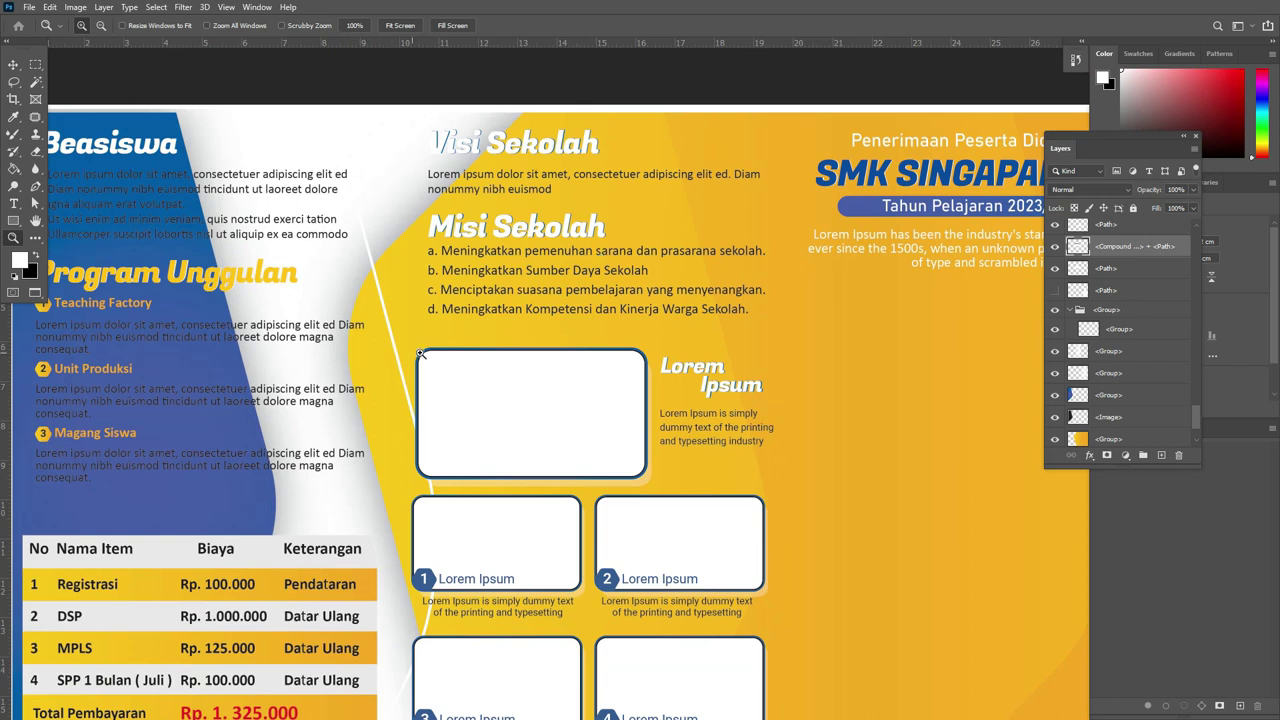
{"action": "key", "text": "alt+Tab"}
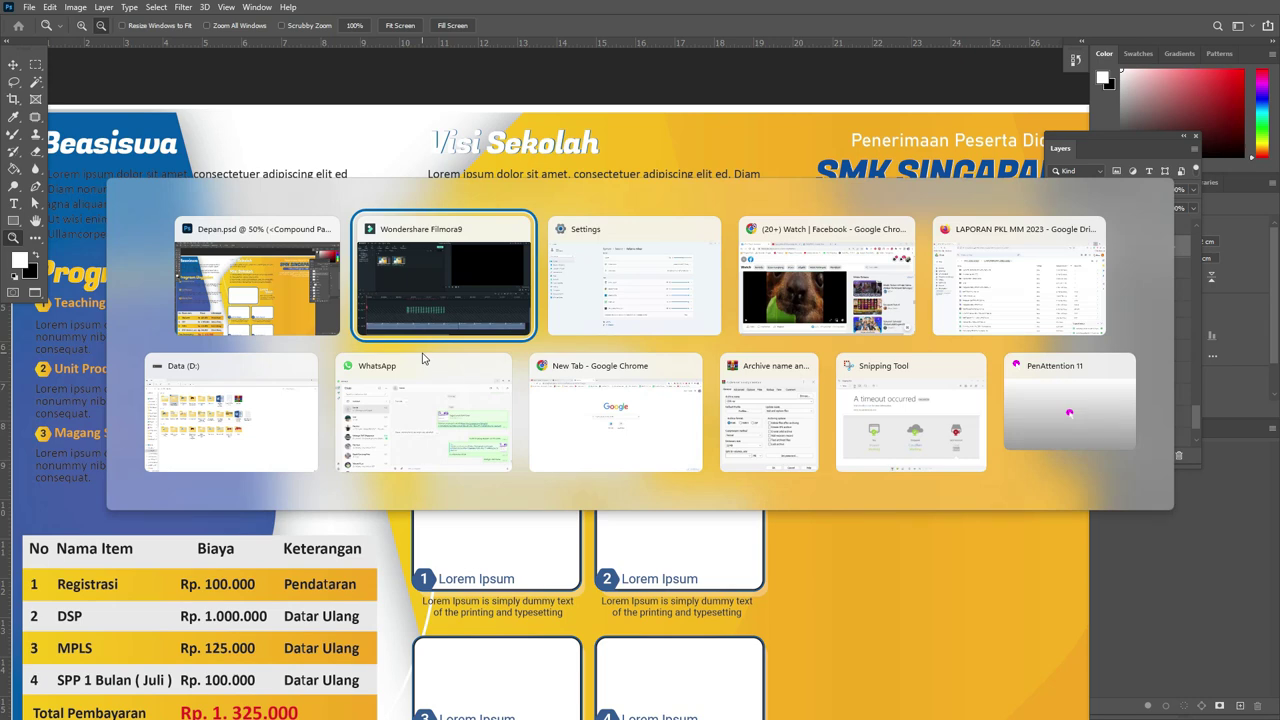
Drag the glass building photo from the png folder onto the brochure canvas.
{"action": "key", "text": "alt+Tab"}
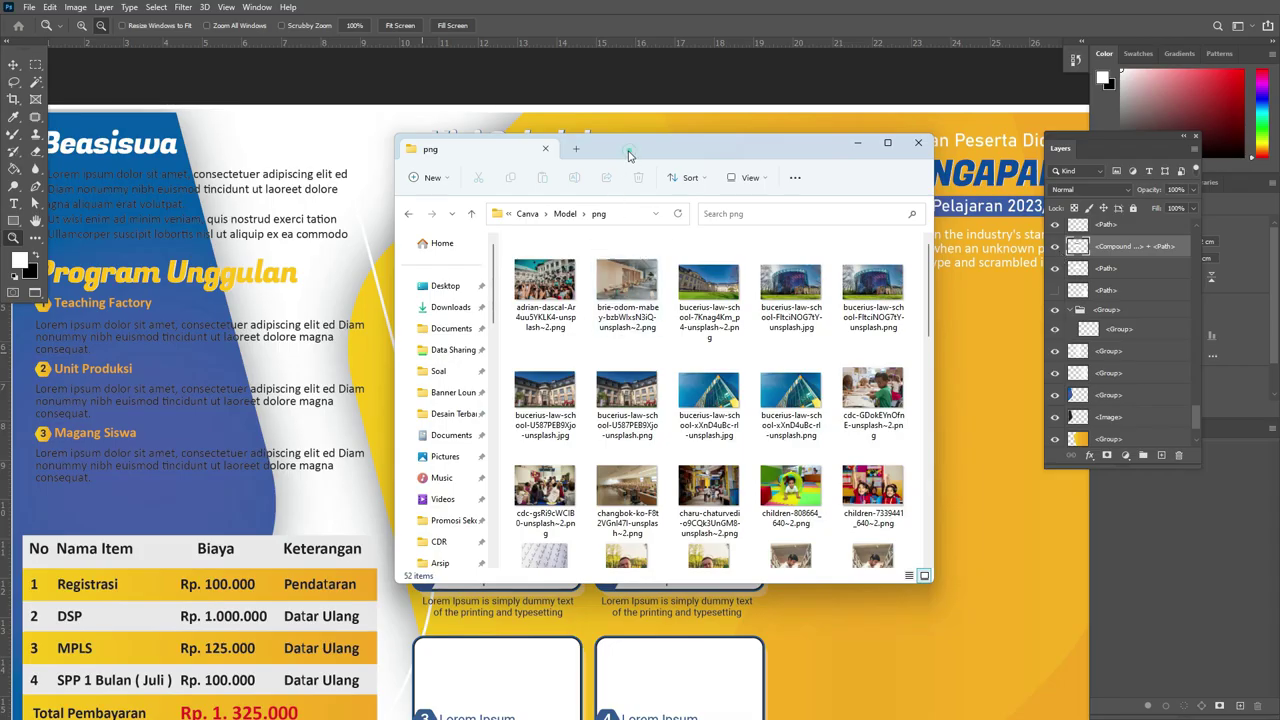
{"action": "left_click_drag", "start_coordinate": [629, 155], "coordinate": [415, 201]}
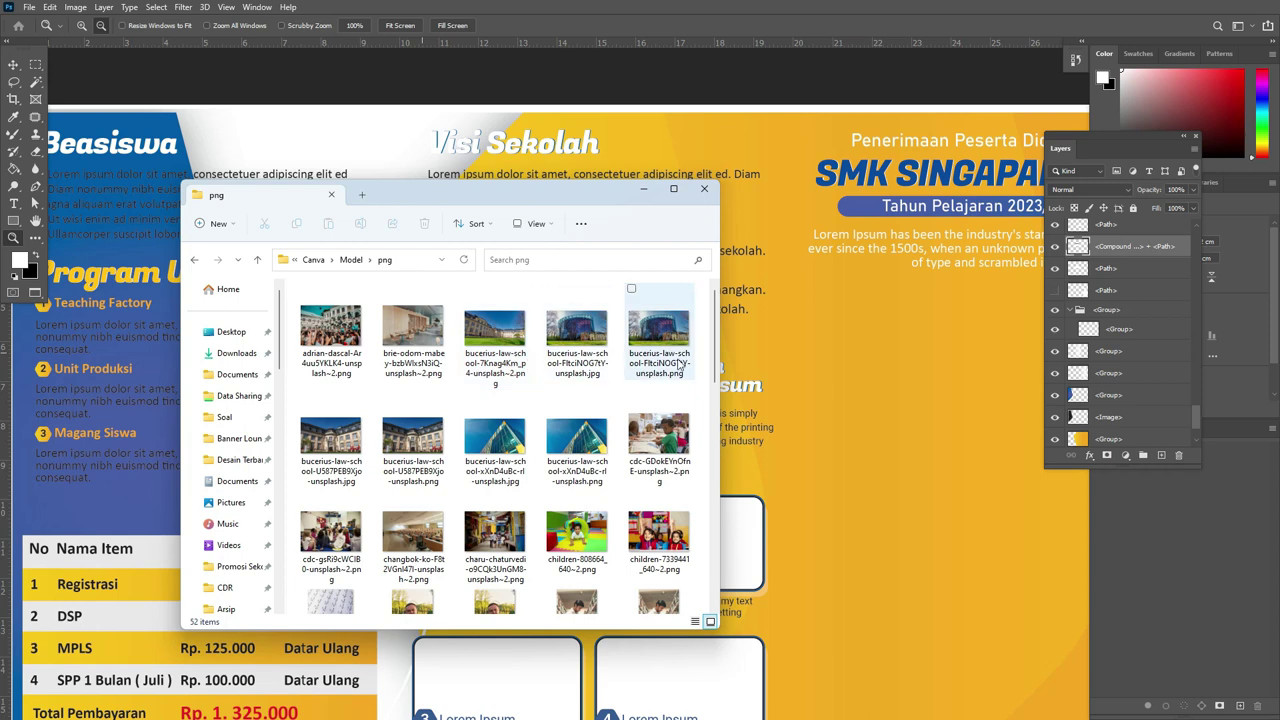
{"action": "left_click_drag", "start_coordinate": [680, 366], "coordinate": [795, 359]}
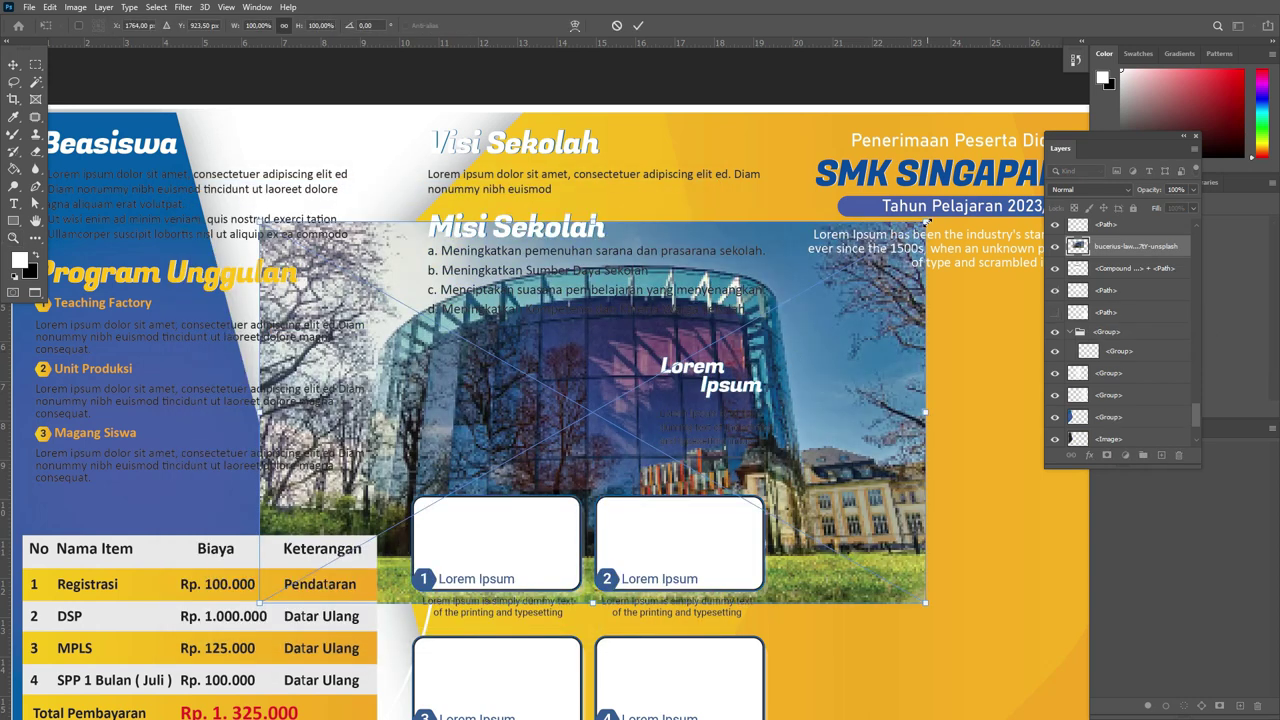
Shrink the placed building photo, move it over the top frame, and hide its layer.
{"action": "mouse_move", "coordinate": [927, 219]}
{"action": "left_mouse_down"}
{"action": "mouse_move", "coordinate": [552, 371]}
{"action": "mouse_move", "coordinate": [528, 366]}
{"action": "left_mouse_up"}
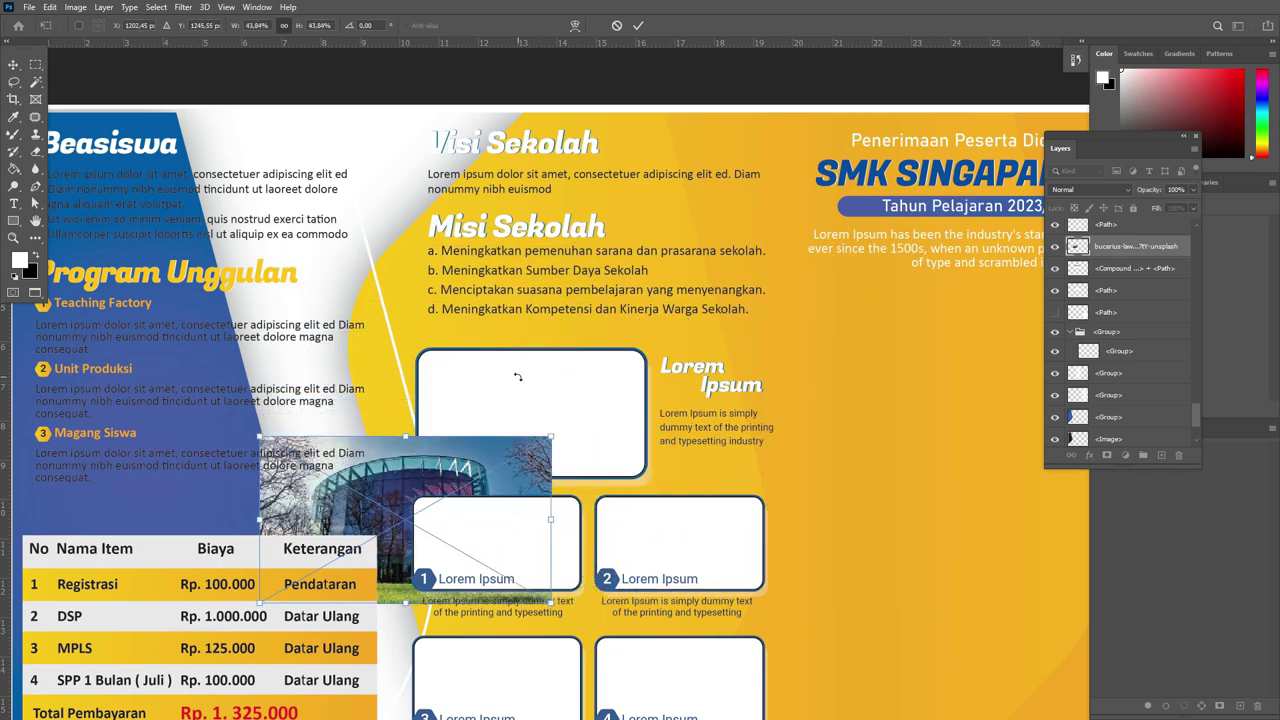
{"action": "key", "text": "Return"}
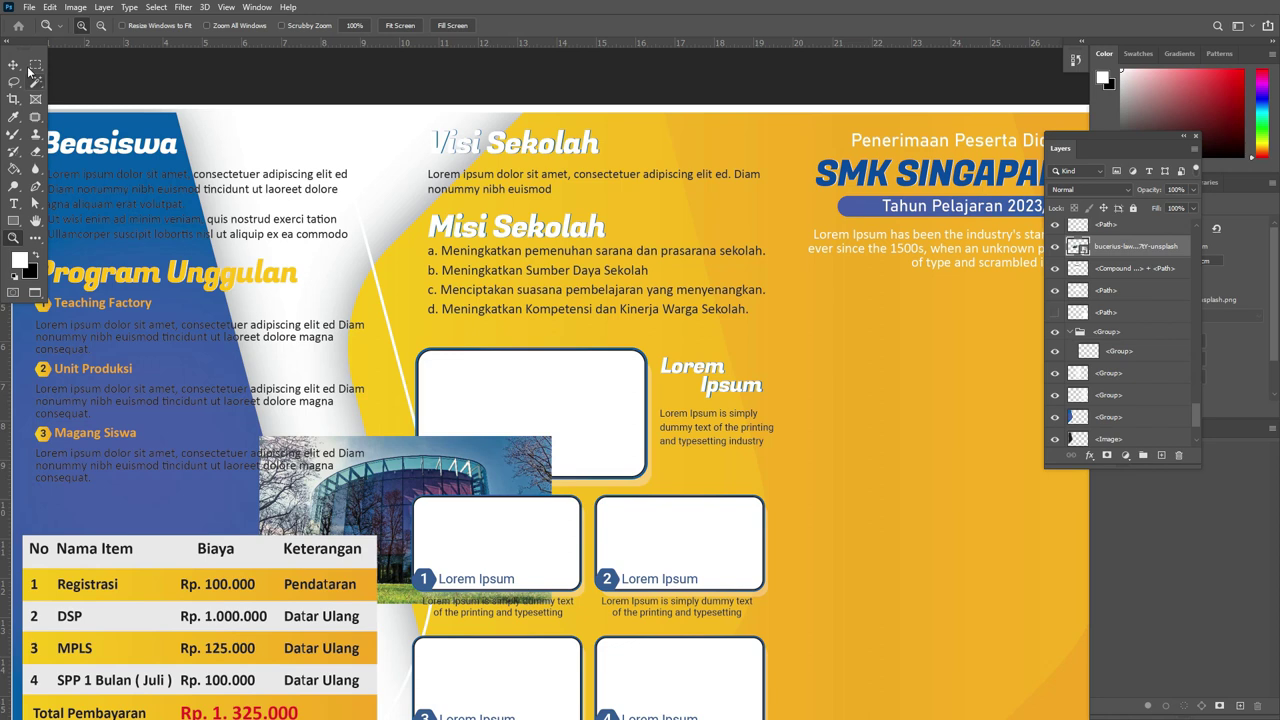
{"action": "left_click", "coordinate": [13, 64]}
{"action": "mouse_move", "coordinate": [381, 472]}
{"action": "left_mouse_down"}
{"action": "mouse_move", "coordinate": [512, 390]}
{"action": "mouse_move", "coordinate": [488, 405]}
{"action": "mouse_move", "coordinate": [500, 400]}
{"action": "left_mouse_up"}
{"action": "left_click", "coordinate": [1055, 247]}
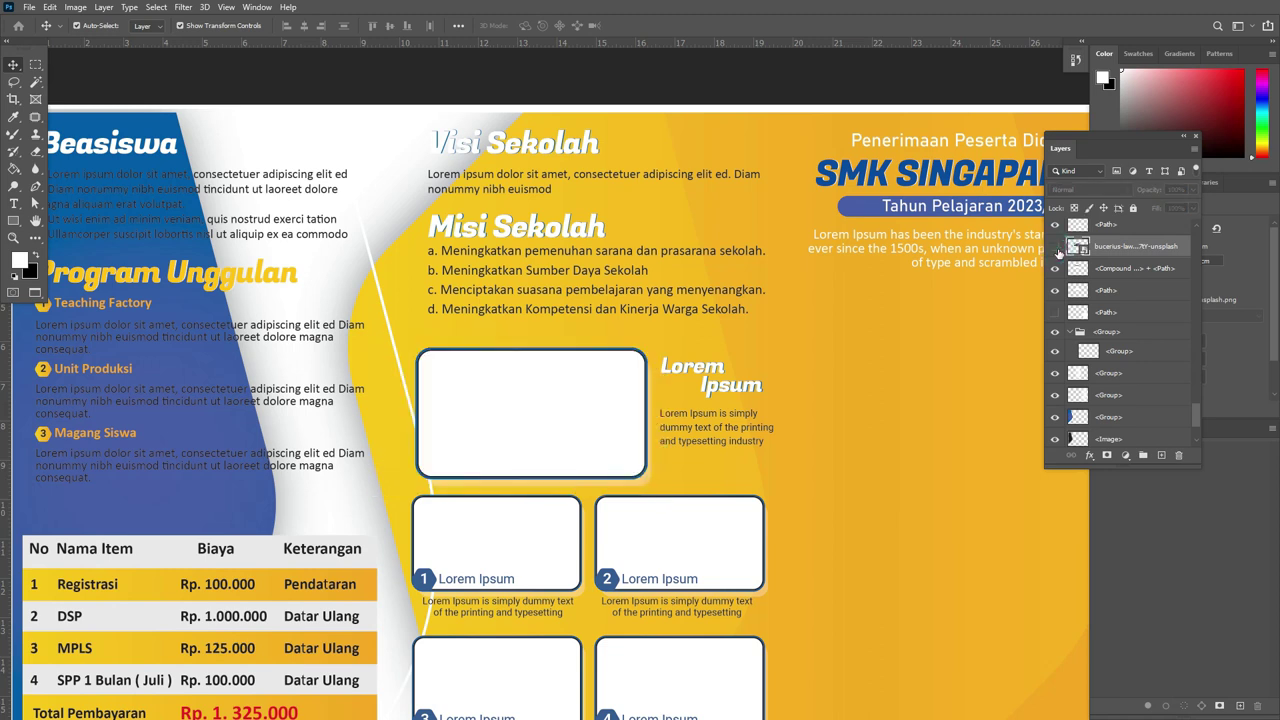
{"action": "left_click", "coordinate": [1055, 268]}
{"action": "left_click", "coordinate": [1055, 268]}
Magic Wand-select the white interior of the top frame on the Compound Path layer and check its edge.
{"action": "left_click", "coordinate": [35, 81]}
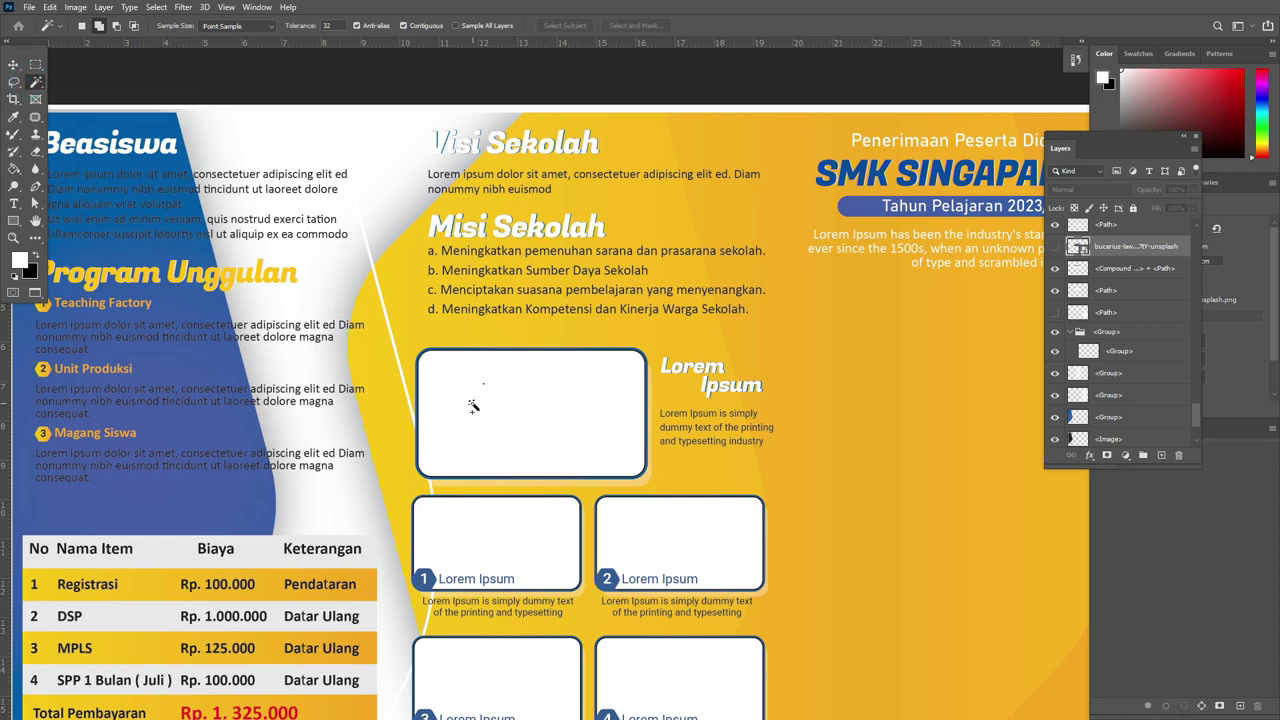
{"action": "left_click", "coordinate": [1078, 269]}
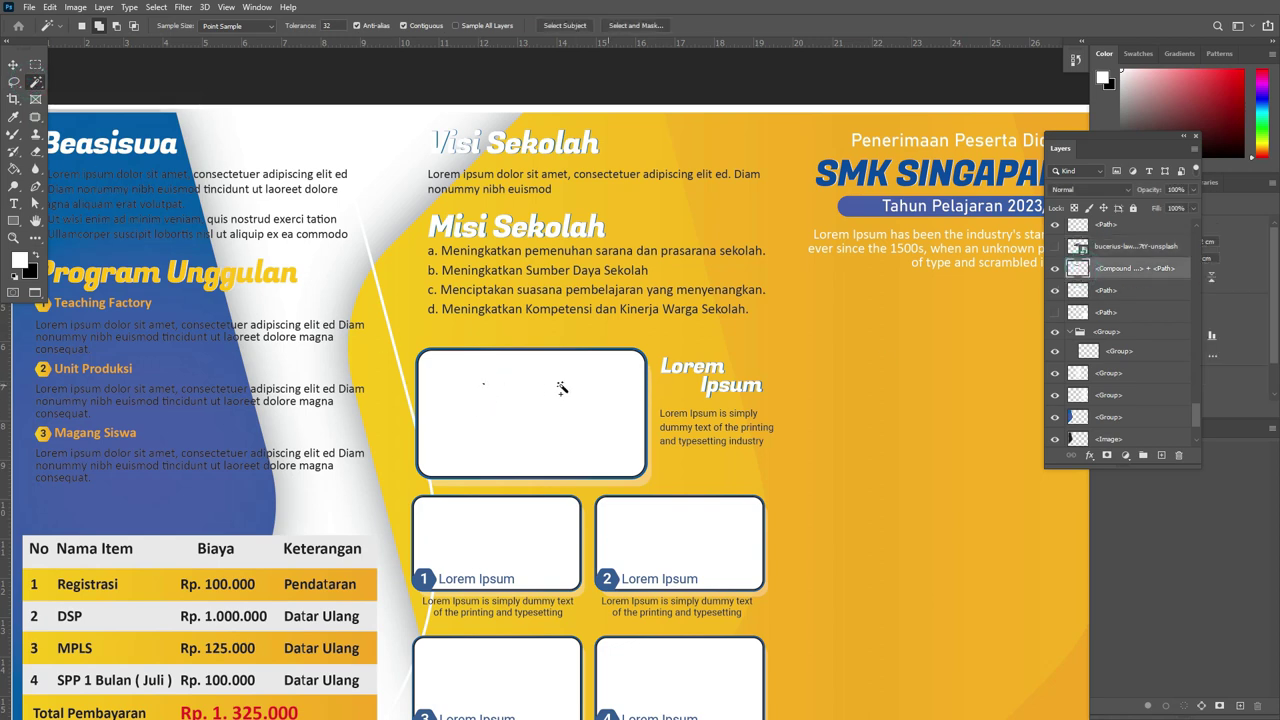
{"action": "left_click", "coordinate": [503, 386]}
{"action": "key", "text": "z"}
{"action": "left_click_drag", "start_coordinate": [449, 366], "coordinate": [588, 366]}
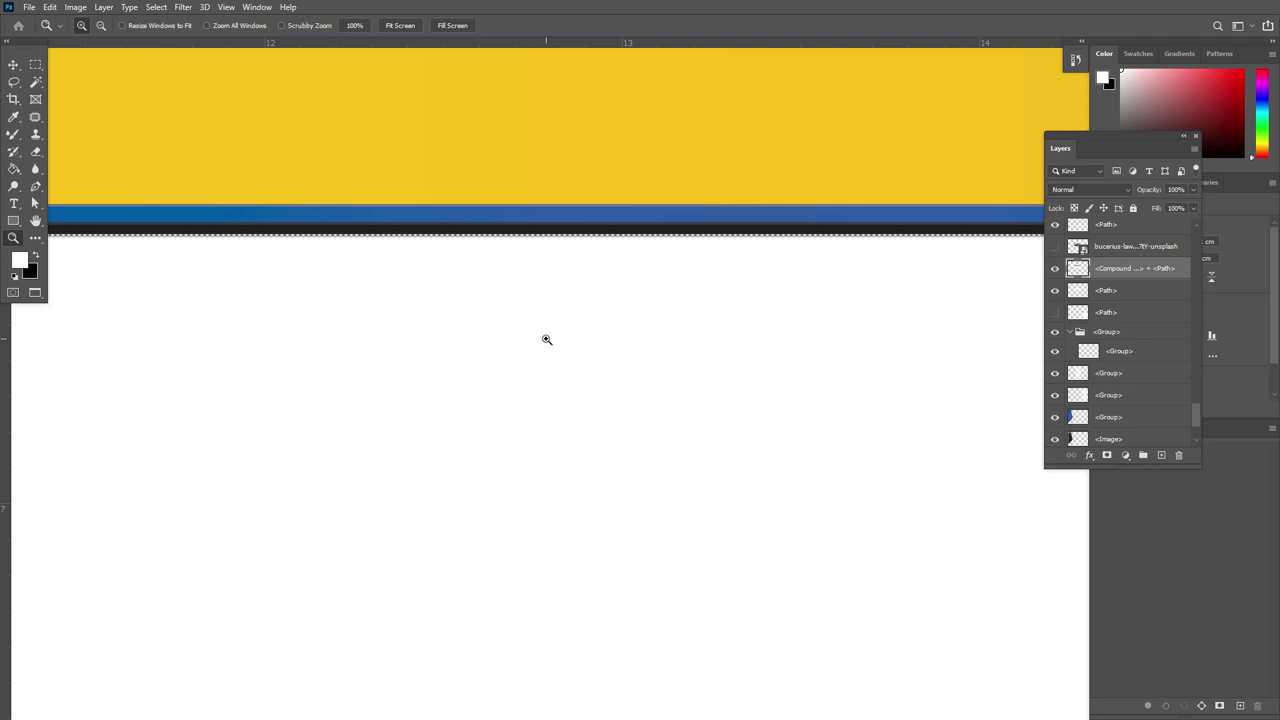
{"action": "key", "text": "ctrl+minus"}
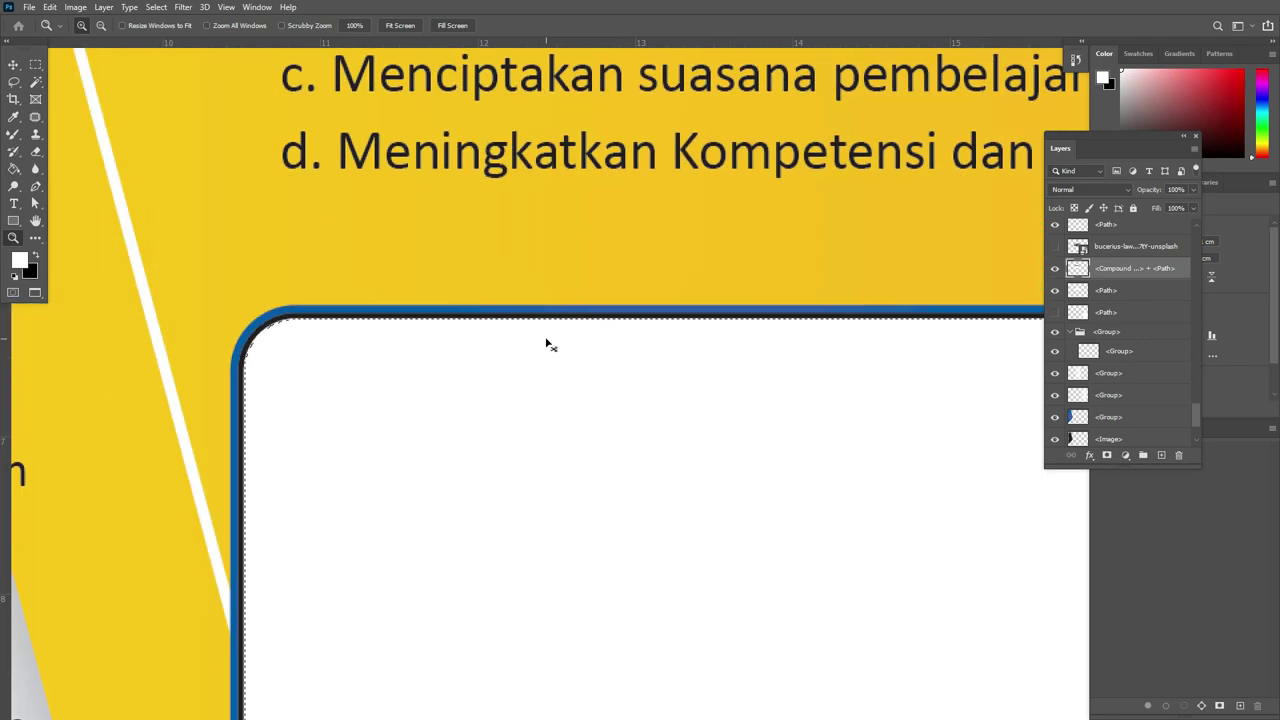
{"action": "key", "text": "ctrl+minus"}
{"action": "key", "text": "ctrl+minus"}
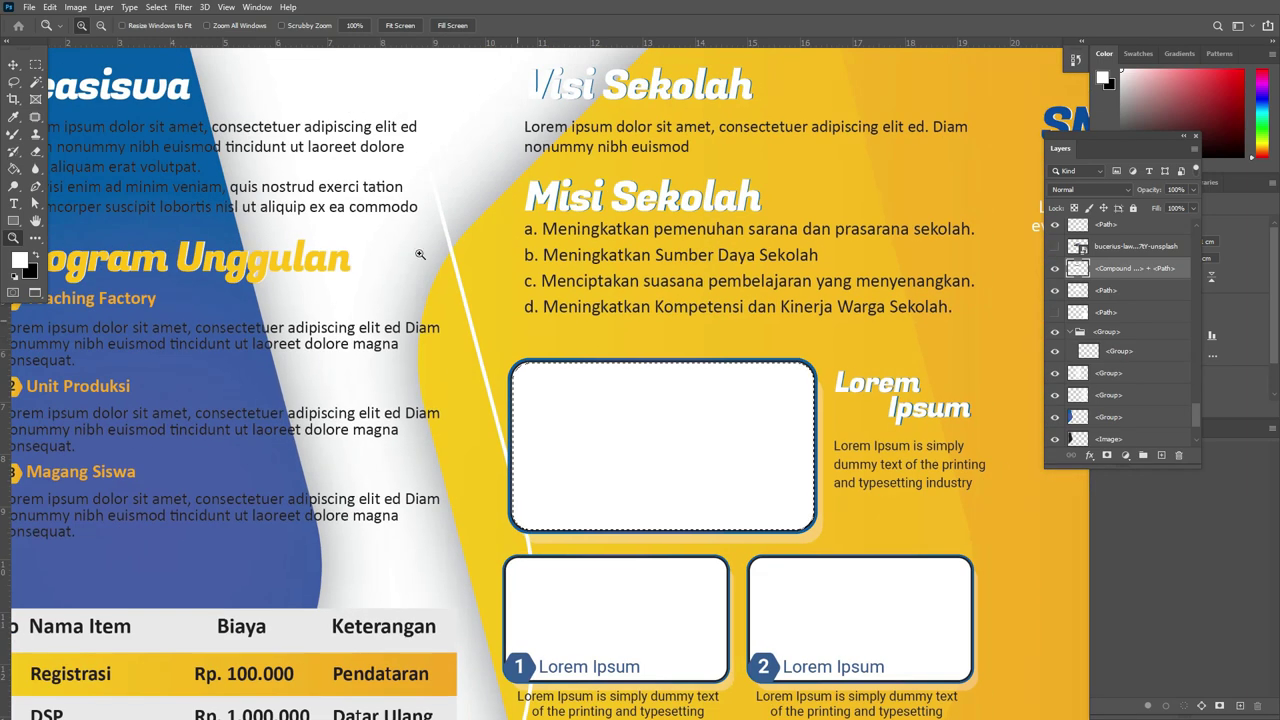
Expand the frame selection by 2 pixels.
{"action": "left_click", "coordinate": [156, 7]}
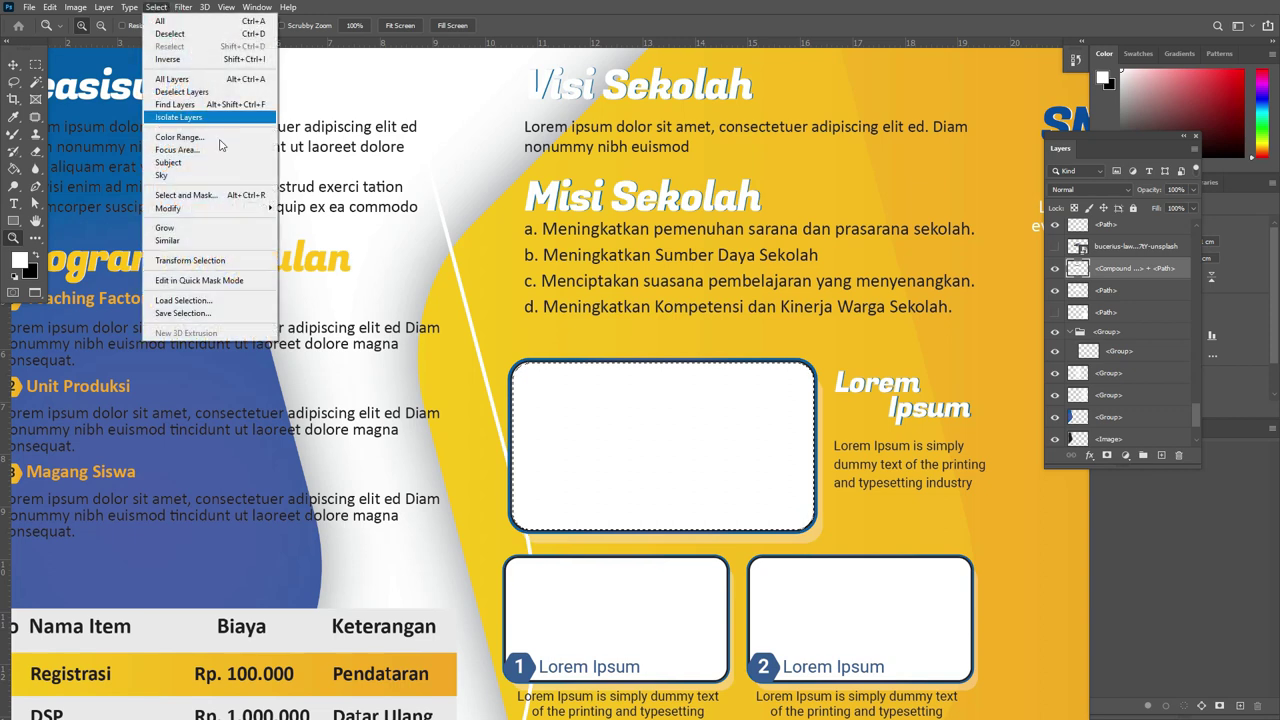
{"action": "mouse_move", "coordinate": [168, 208]}
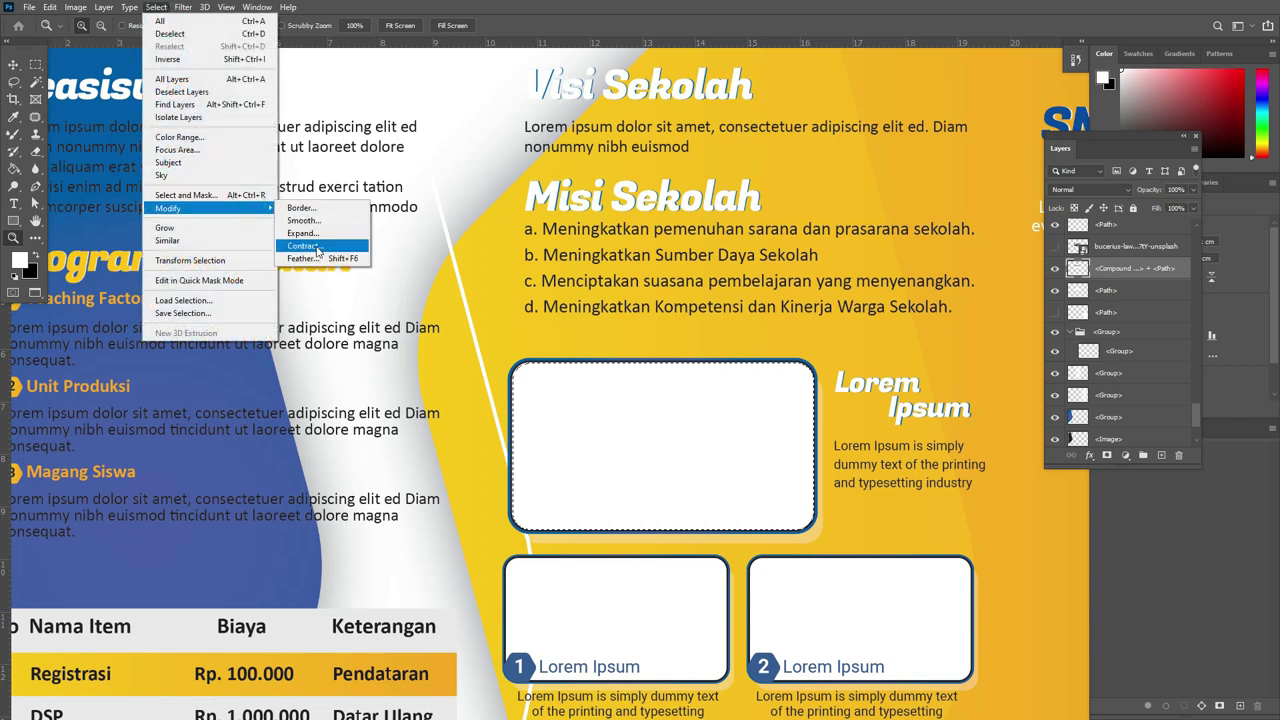
{"action": "left_click", "coordinate": [303, 233]}
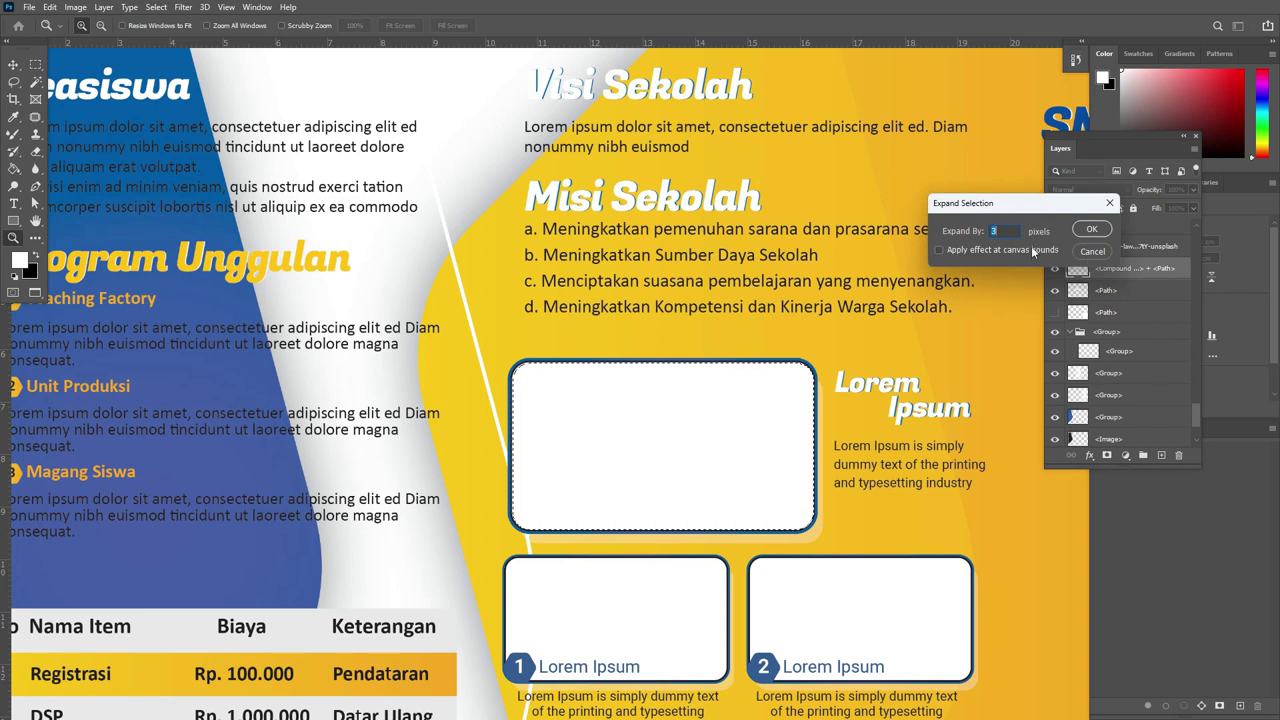
{"action": "type", "text": "2"}
{"action": "left_click", "coordinate": [1092, 230]}
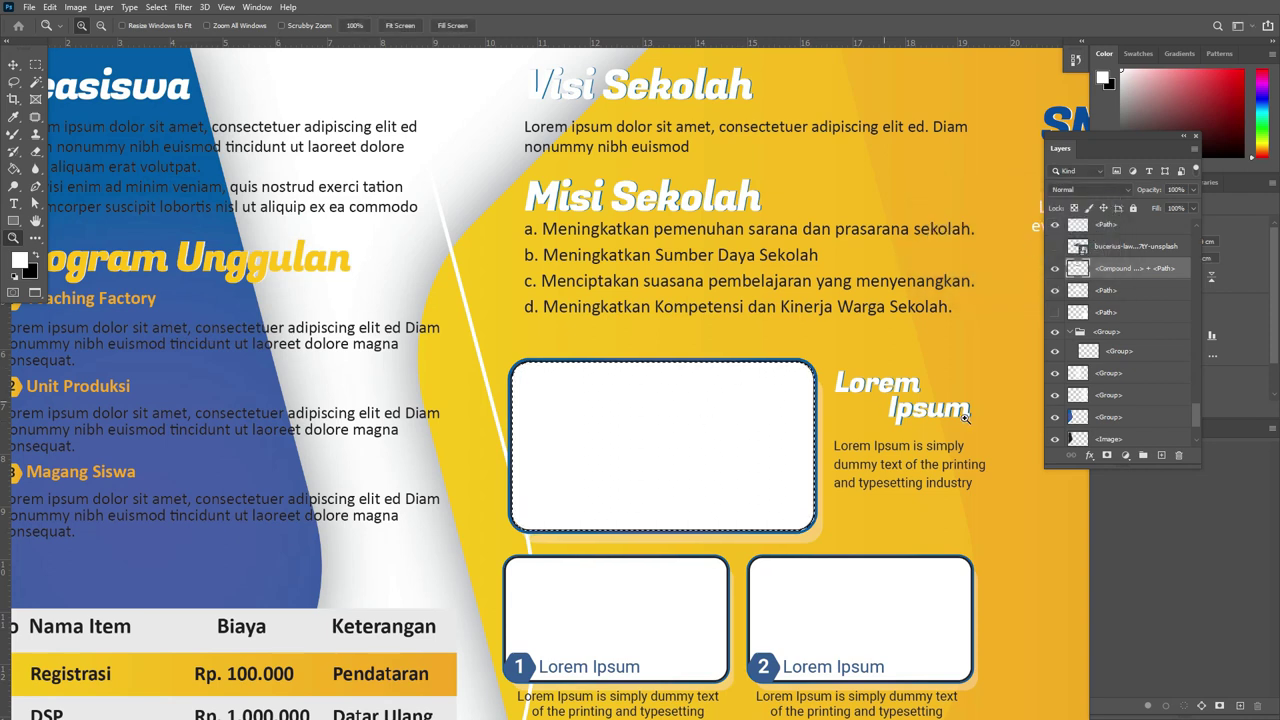
Show the building photo layer and mask it to the frame selection.
{"action": "left_click", "coordinate": [1055, 246]}
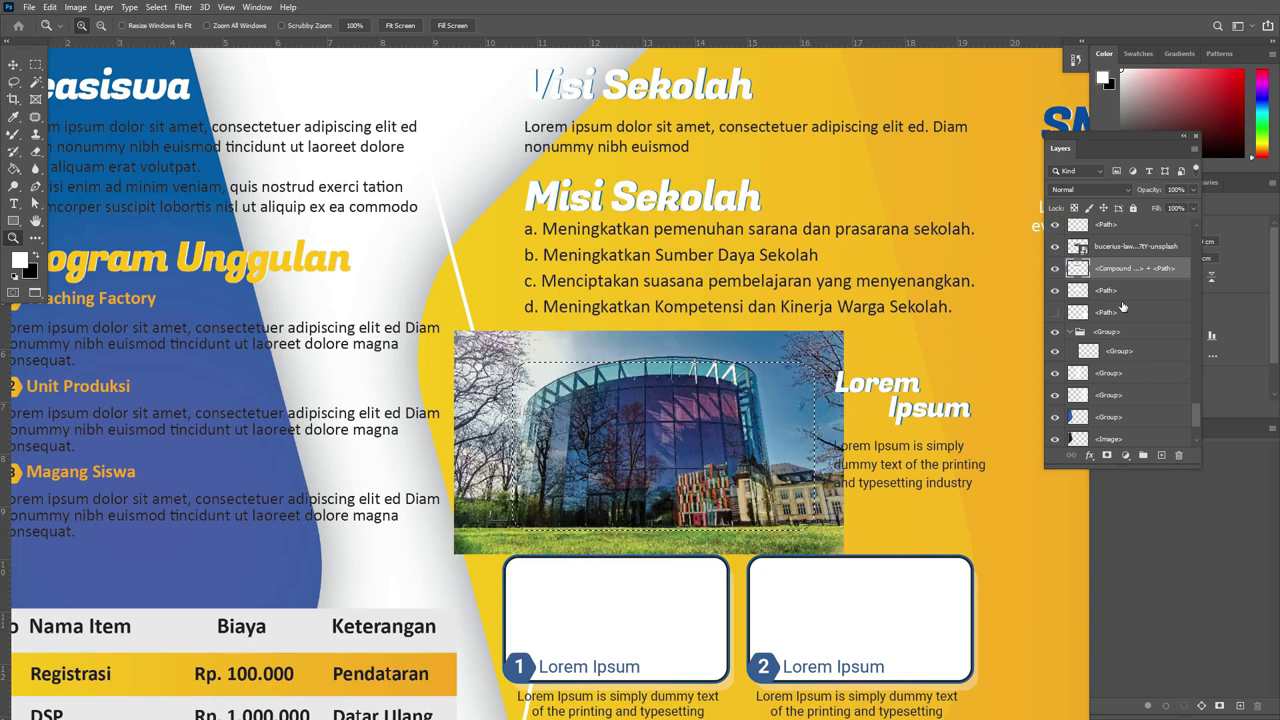
{"action": "left_click", "coordinate": [1105, 247]}
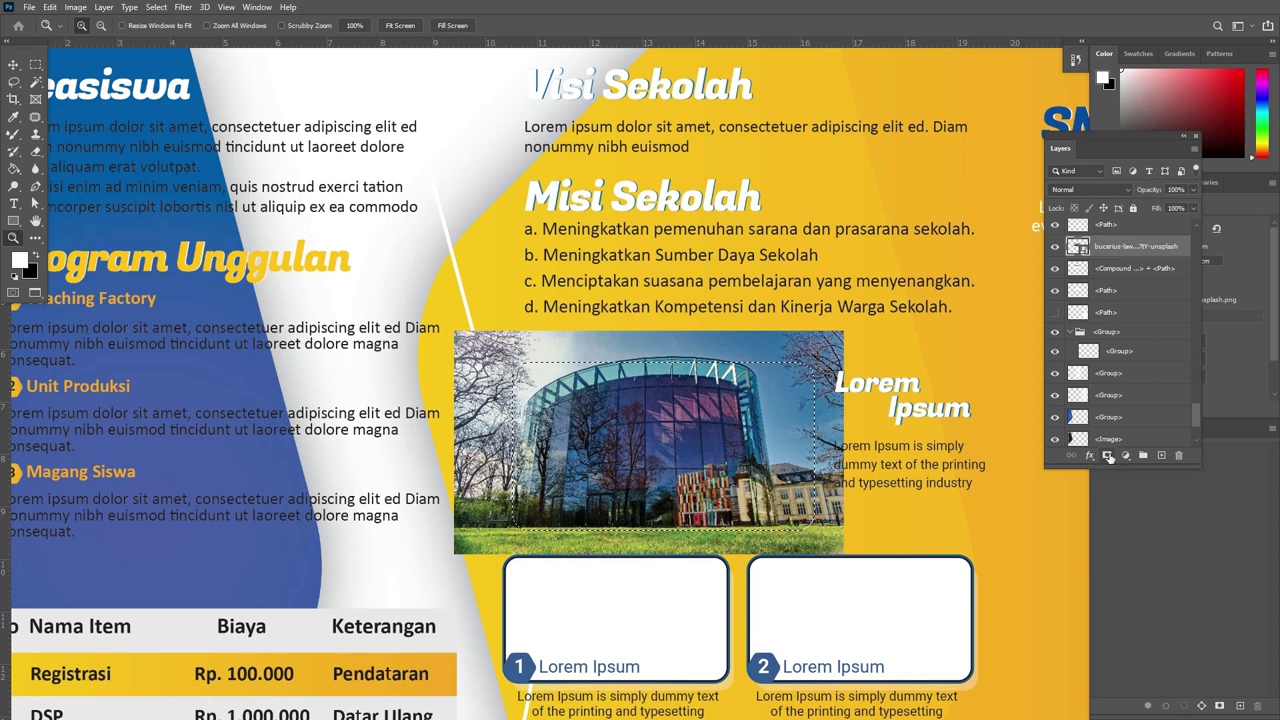
{"action": "left_click", "coordinate": [1108, 456]}
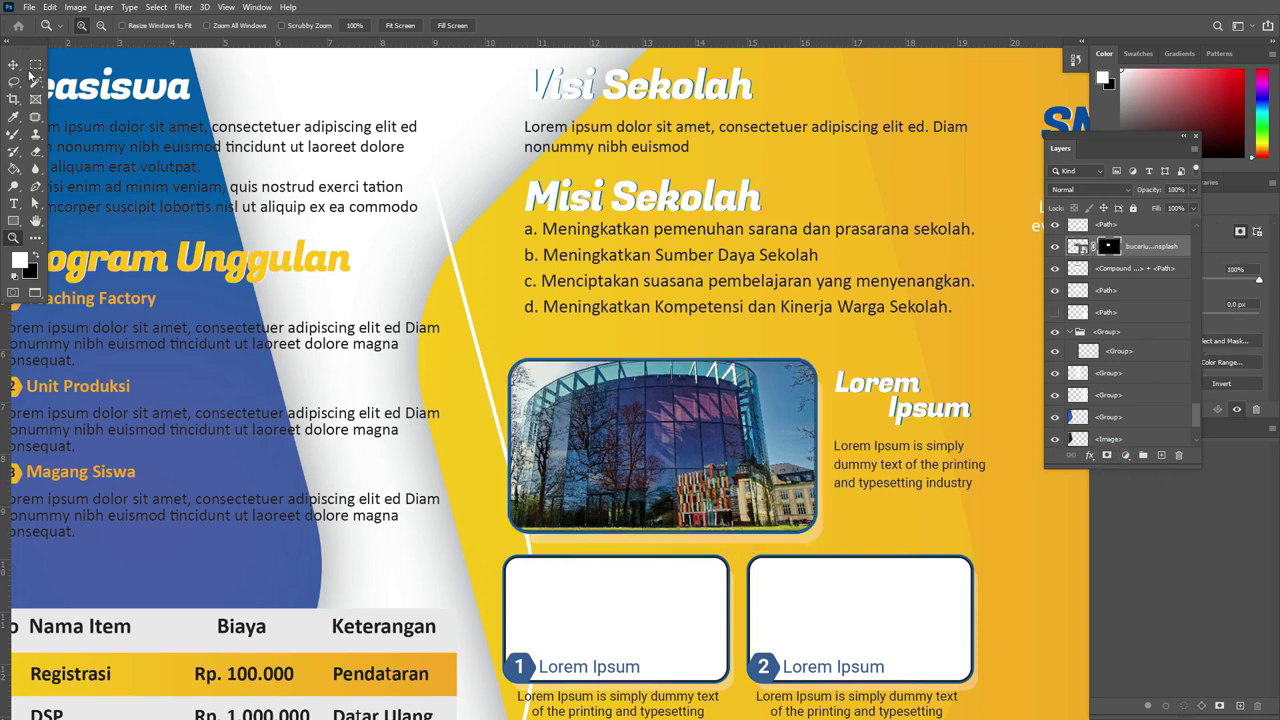
Zoom in on the Kompetensi dan text, then return to standard screen mode with tabs.
{"action": "left_click", "coordinate": [13, 64]}
{"action": "left_click", "coordinate": [378, 163]}
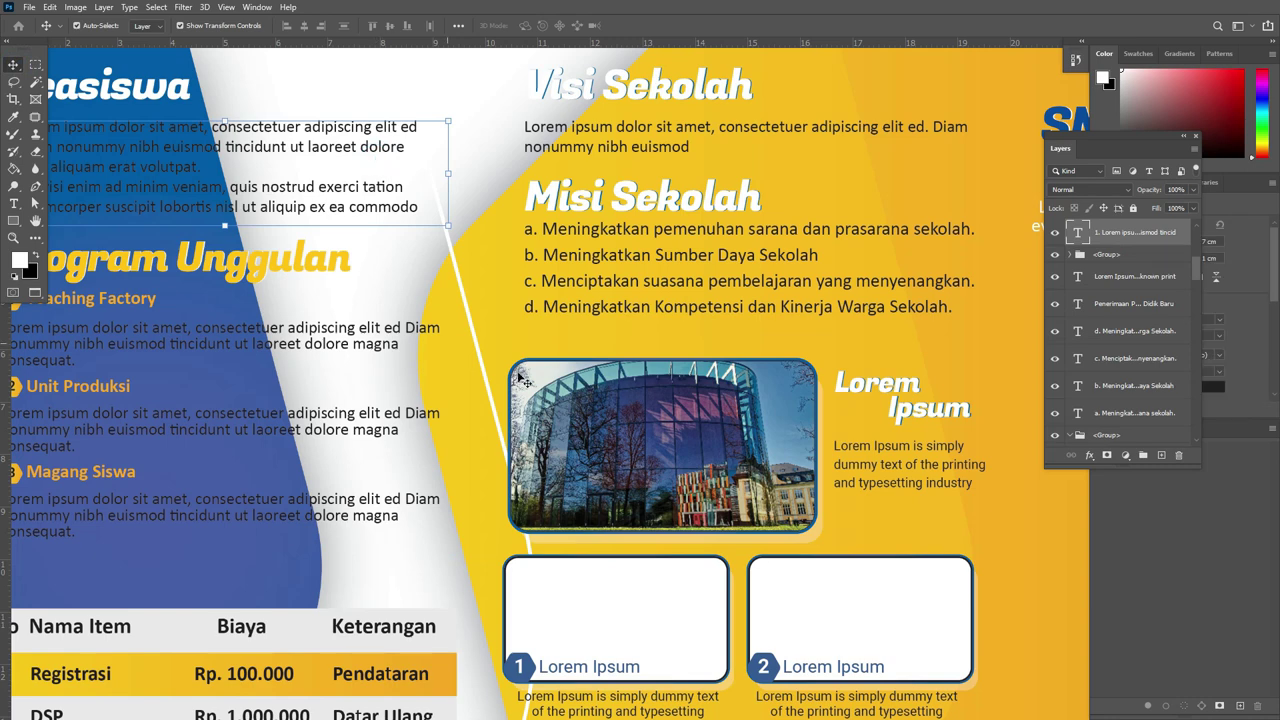
{"action": "key", "text": "z"}
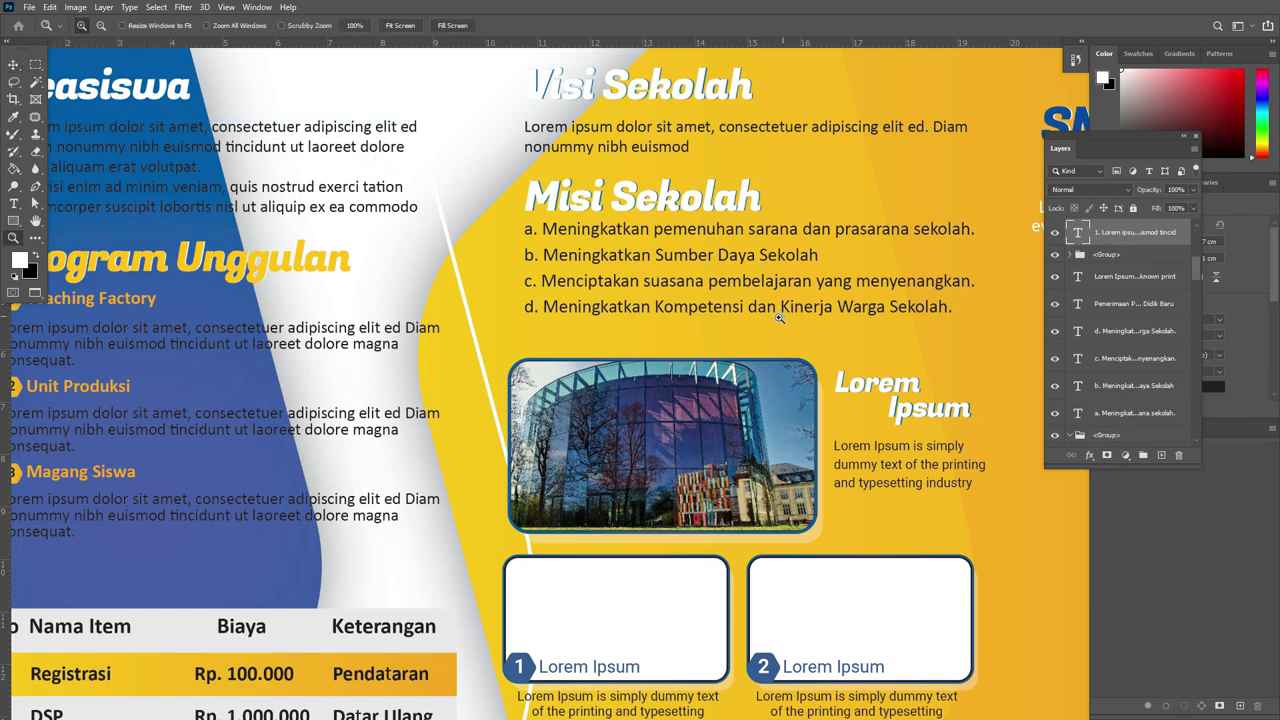
{"action": "left_click_drag", "start_coordinate": [660, 296], "coordinate": [711, 331]}
{"action": "scroll", "coordinate": [711, 338], "scroll_direction": "down", "scroll_amount": 5}
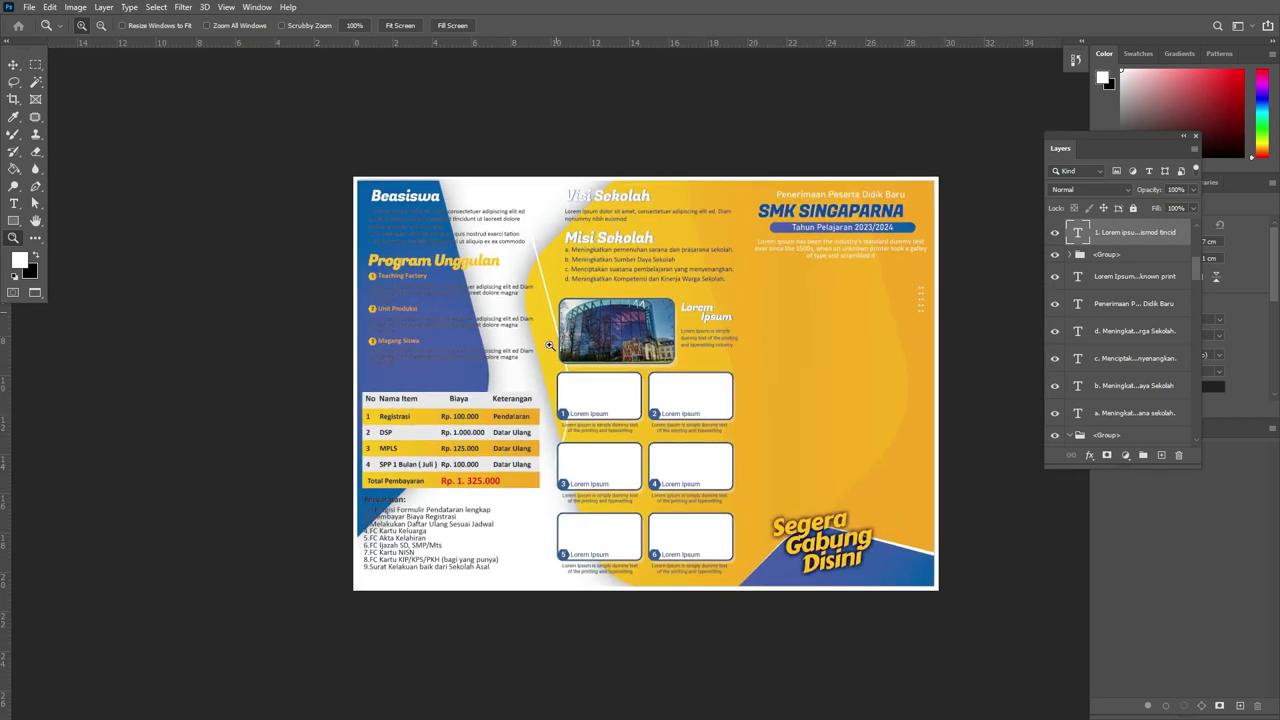
{"action": "key", "text": "f"}
{"action": "key", "text": "f"}
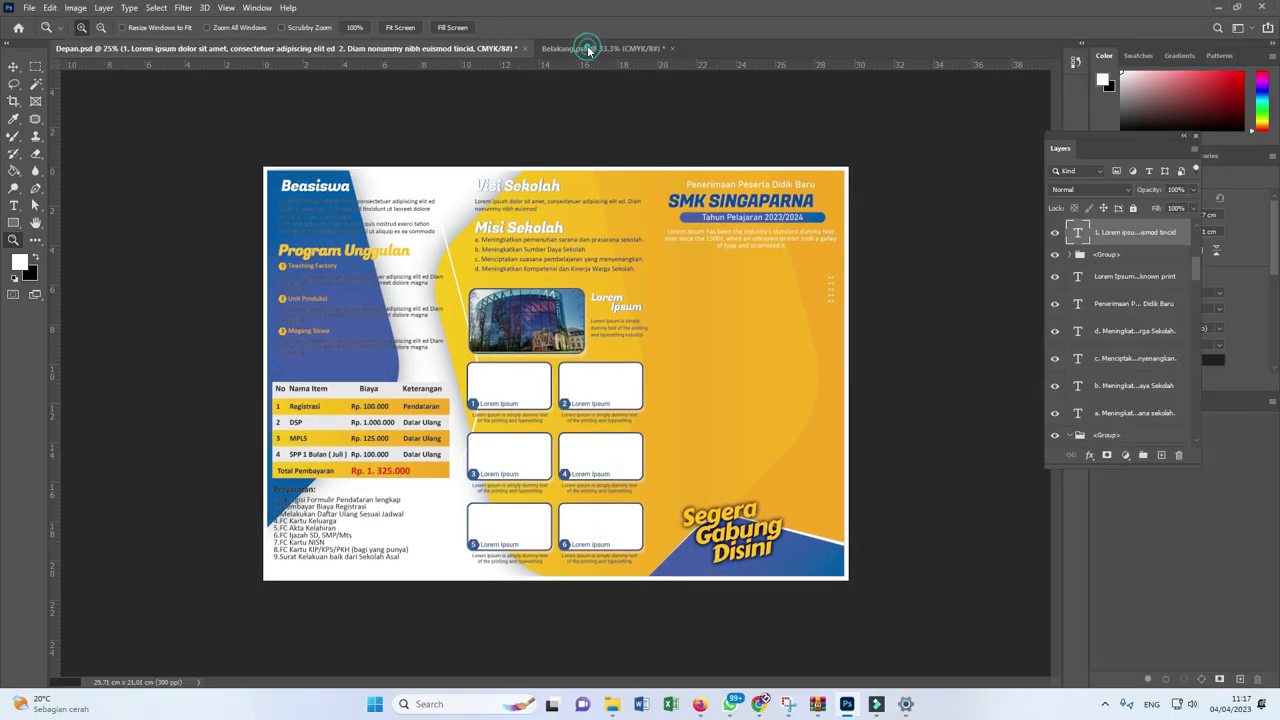
Switch to the Belakang.psd back-side document.
{"action": "left_click", "coordinate": [588, 49]}
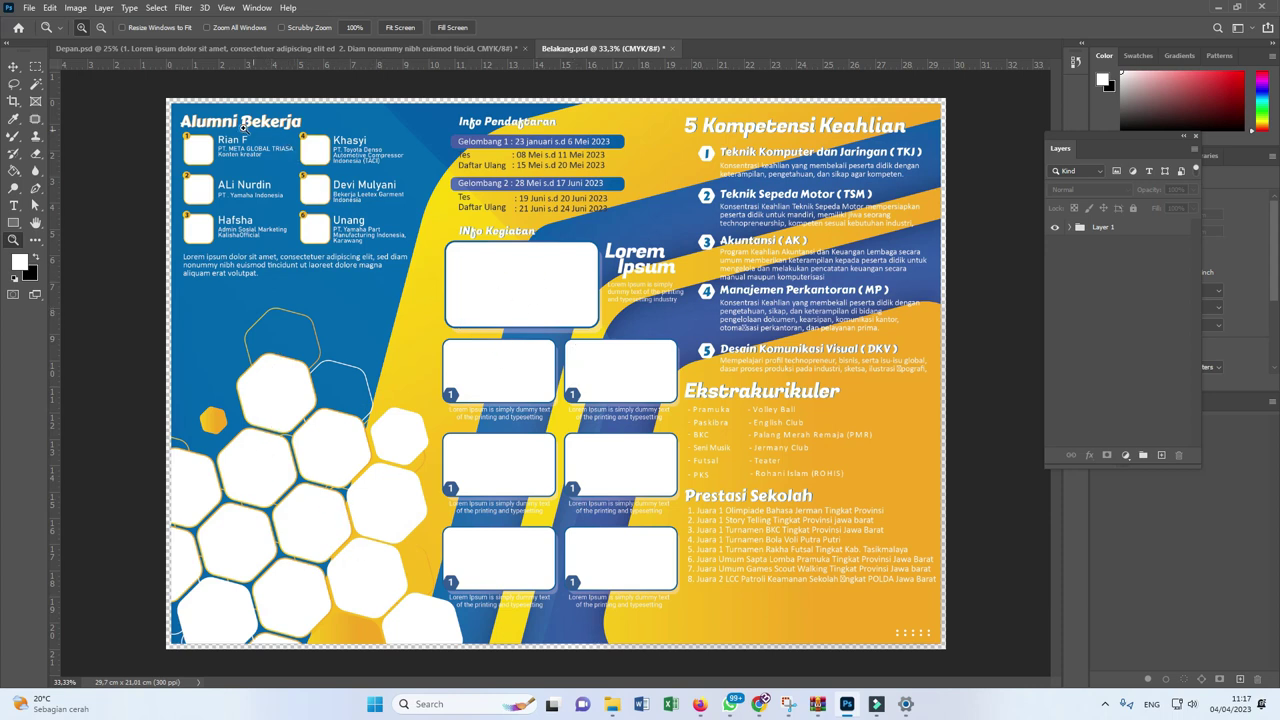
{"action": "left_click_drag", "start_coordinate": [280, 195], "coordinate": [535, 350]}
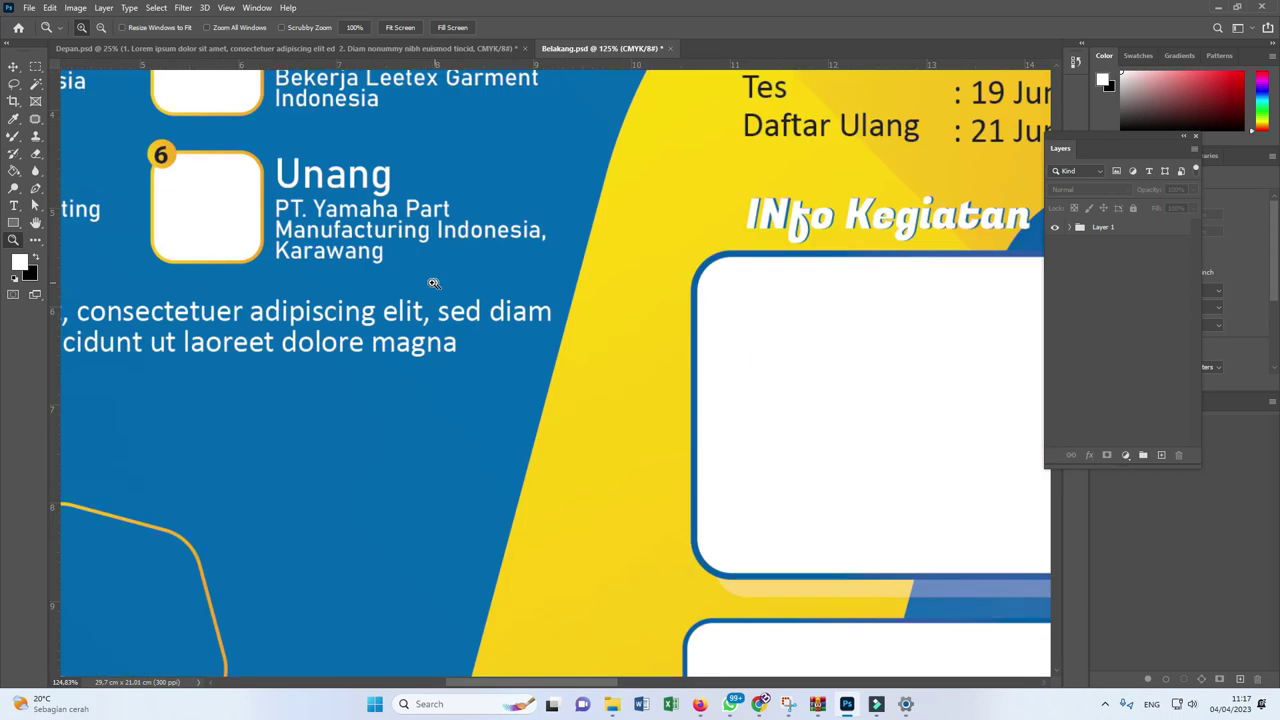
{"action": "left_click_drag", "start_coordinate": [280, 213], "coordinate": [464, 277]}
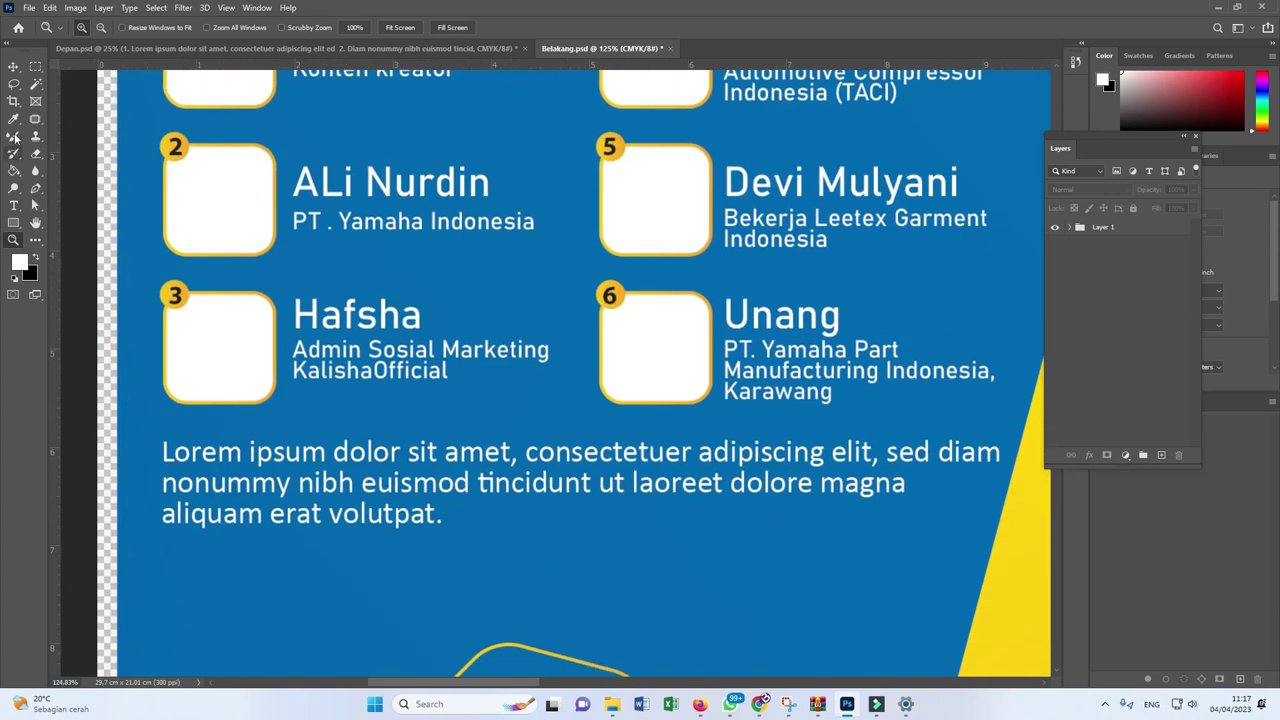
{"action": "left_click", "coordinate": [15, 205]}
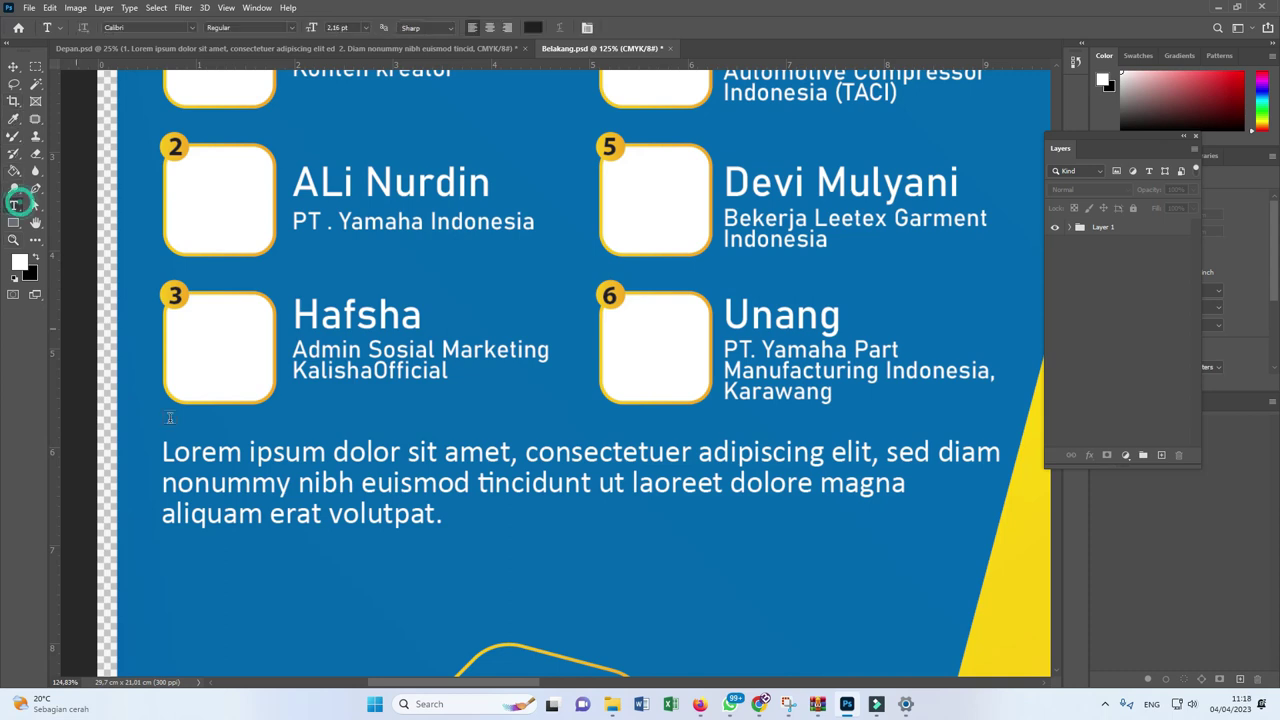
{"action": "left_click", "coordinate": [304, 462]}
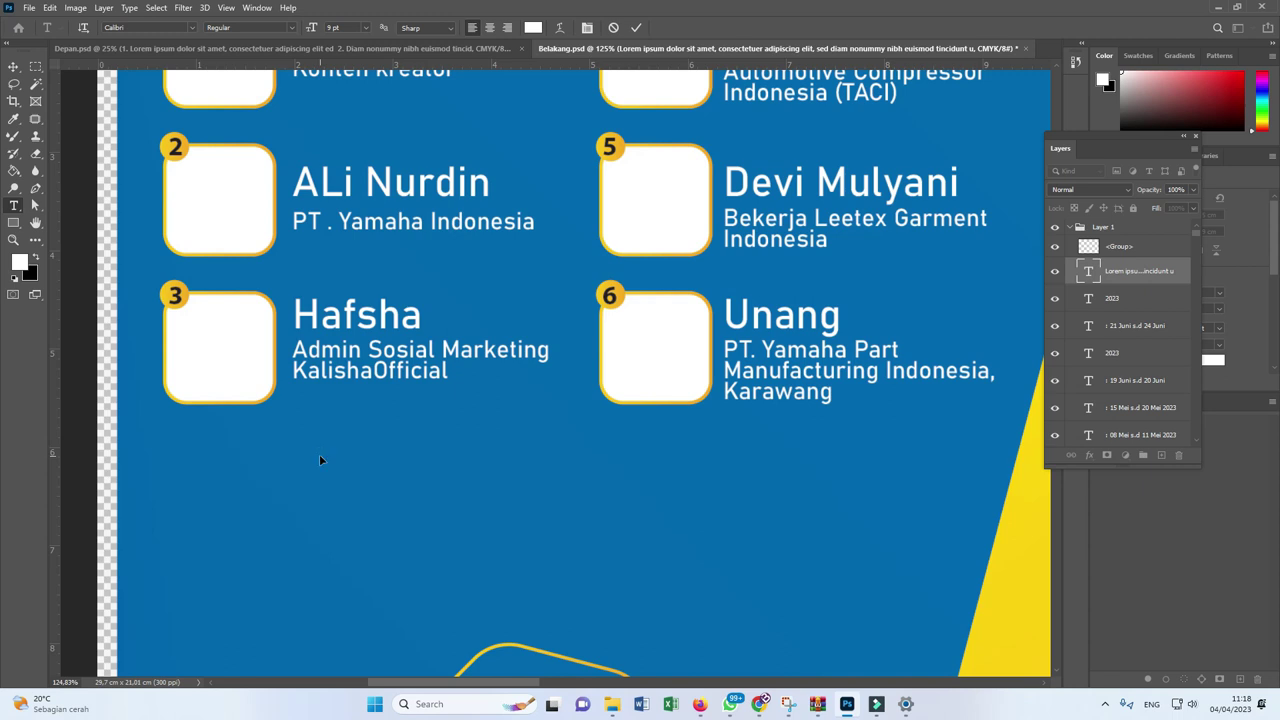
{"action": "left_click", "coordinate": [19, 68]}
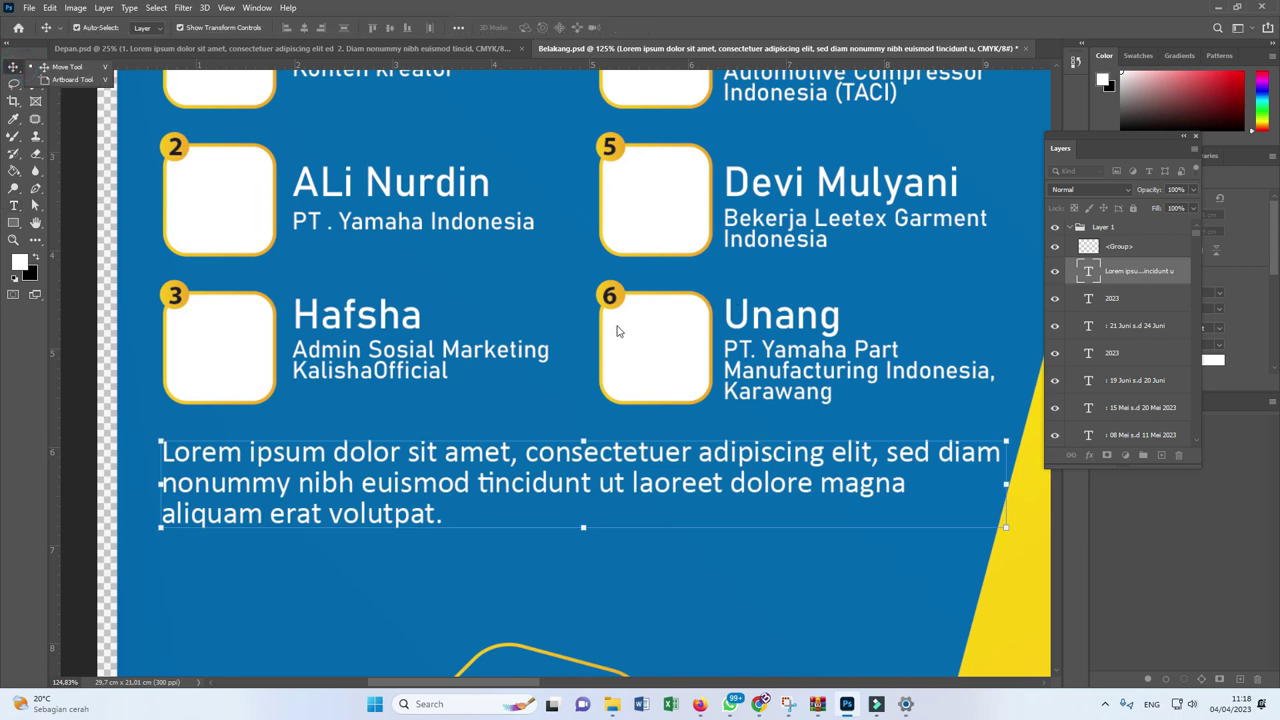
{"action": "left_click", "coordinate": [722, 350]}
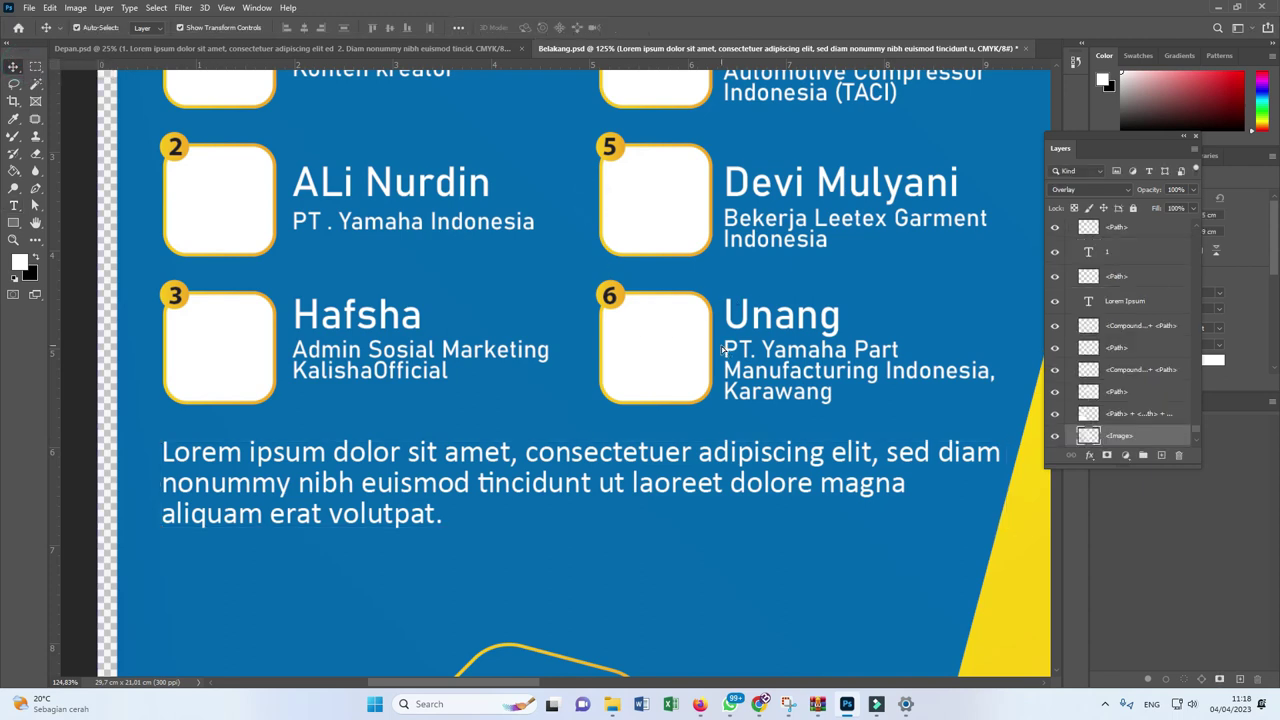
{"action": "key", "text": "ctrl+0"}
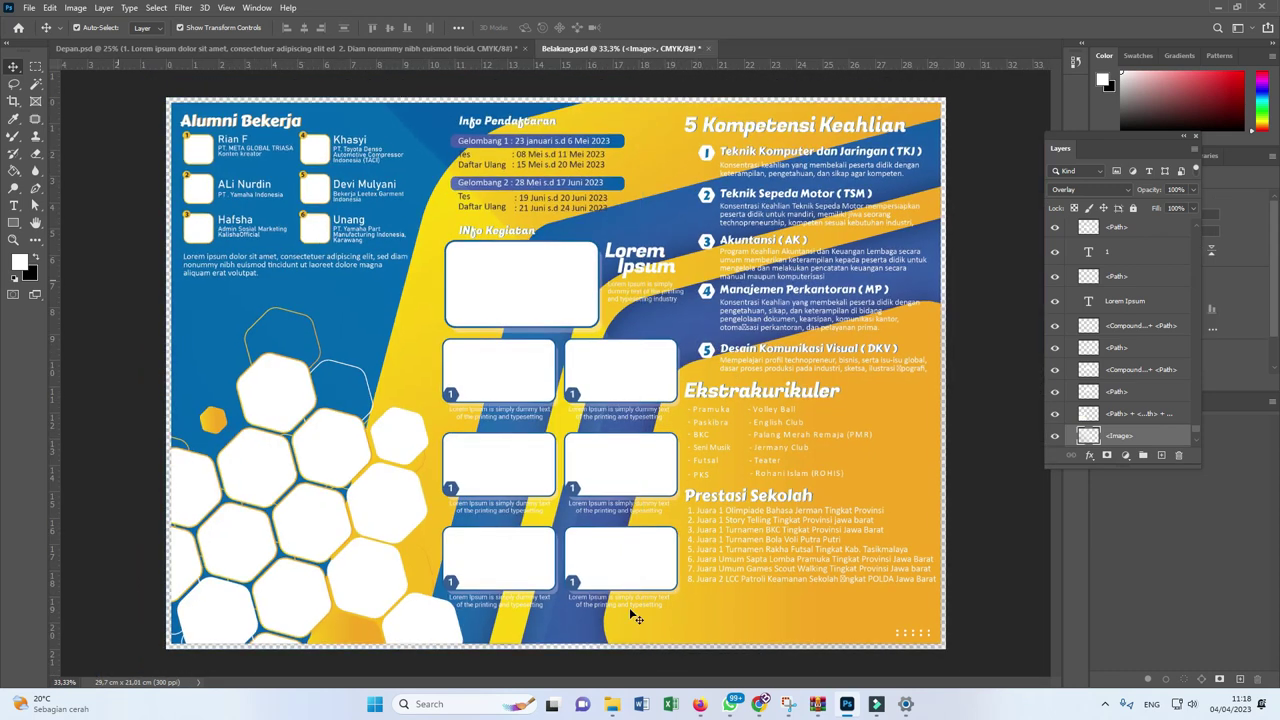
Drag the smiling man's elizeu-dias portrait from the png folder onto Belakang.psd.
{"action": "left_click", "coordinate": [612, 704]}
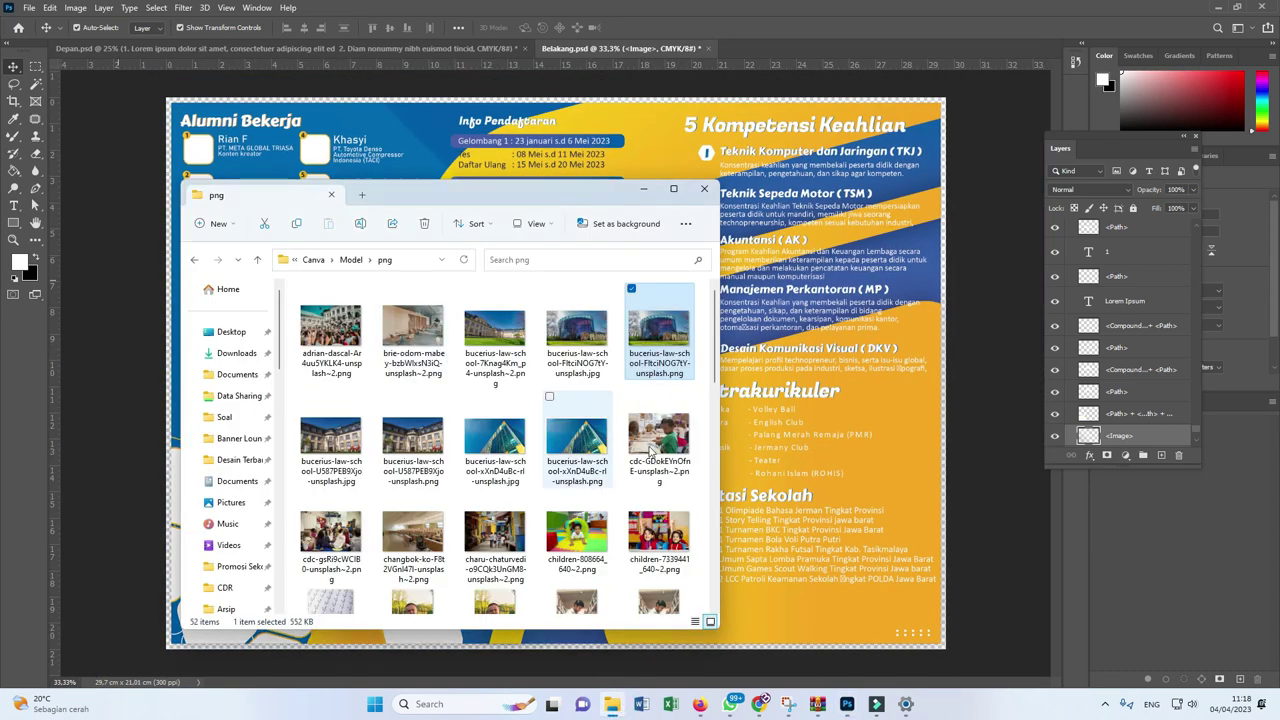
{"action": "scroll", "coordinate": [532, 440], "scroll_direction": "down", "scroll_amount": 3}
{"action": "scroll", "coordinate": [532, 440], "scroll_direction": "down", "scroll_amount": 1}
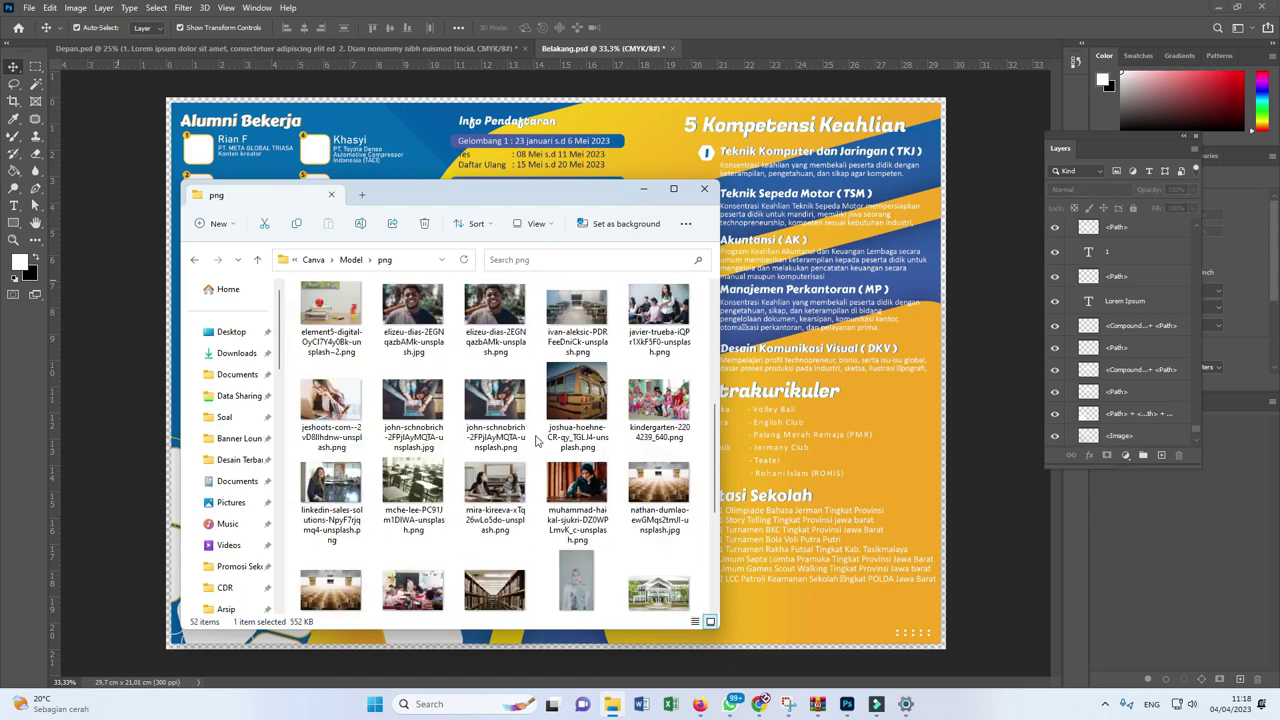
{"action": "left_click_drag", "start_coordinate": [514, 336], "coordinate": [436, 162]}
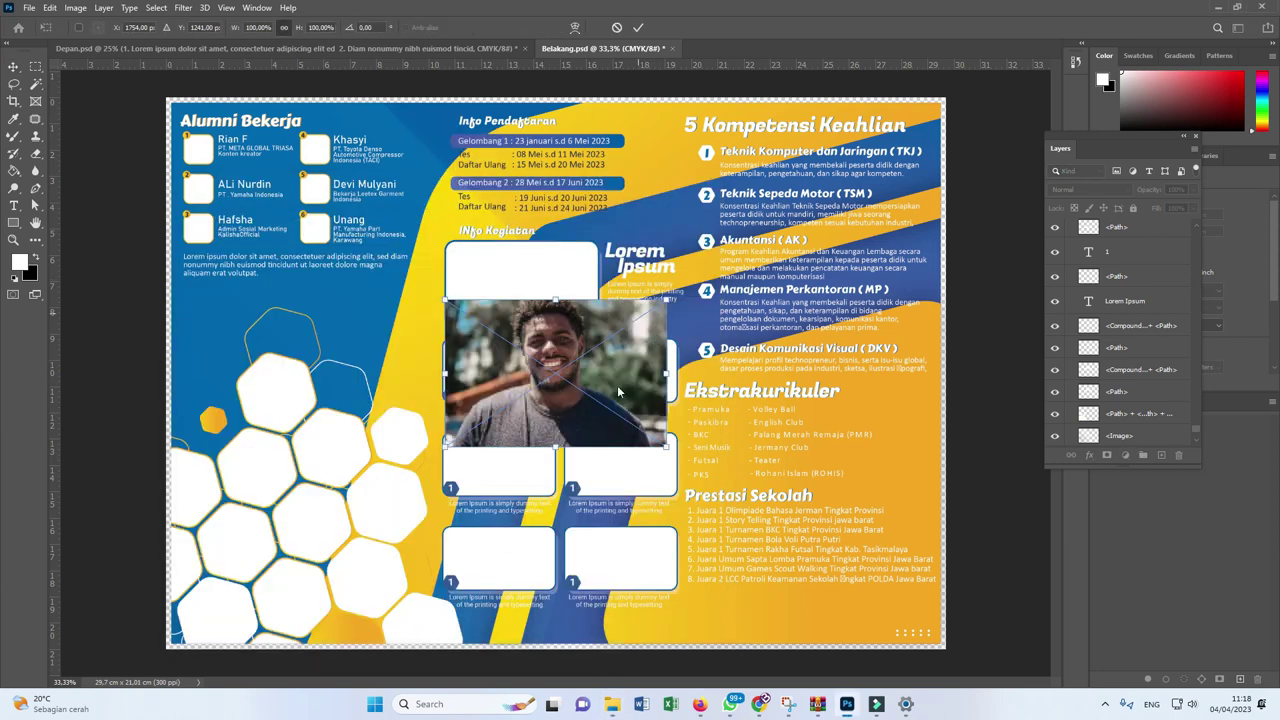
Move the portrait toward the Alumni Bekerja cards, shrink it to about 26%, and commit.
{"action": "mouse_move", "coordinate": [521, 298]}
{"action": "left_mouse_down"}
{"action": "mouse_move", "coordinate": [448, 270]}
{"action": "mouse_move", "coordinate": [383, 202]}
{"action": "left_mouse_up"}
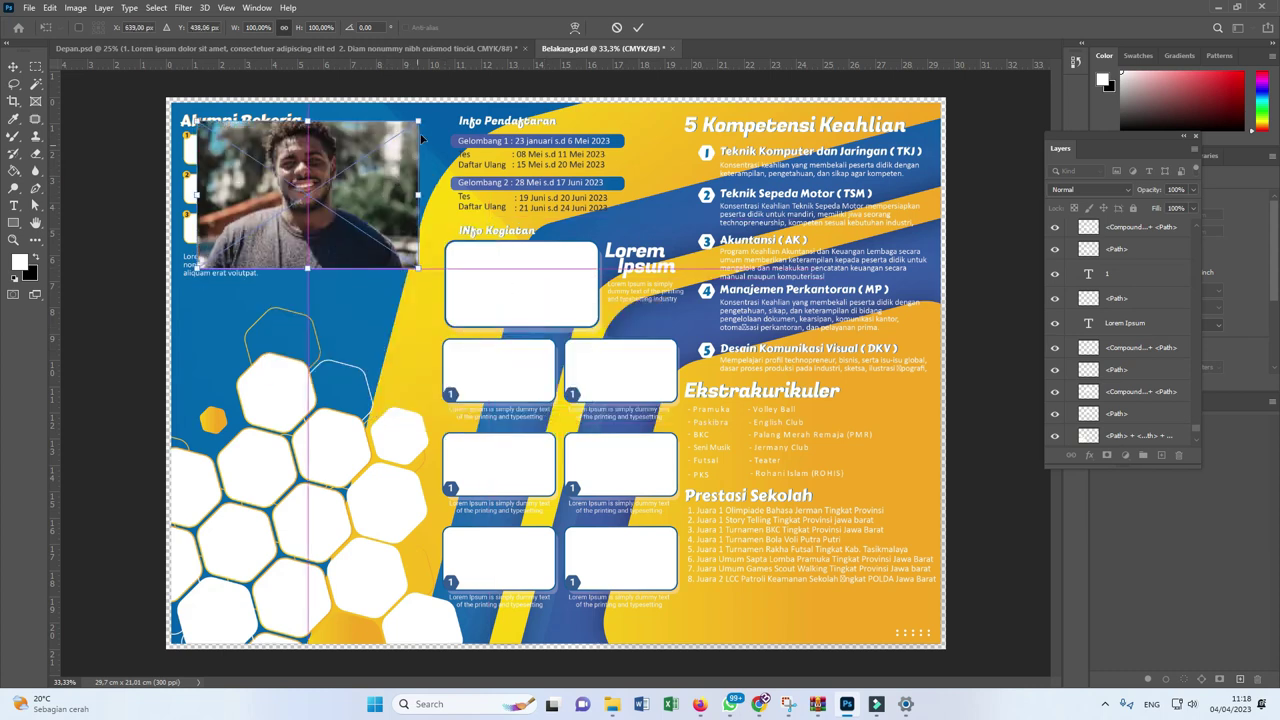
{"action": "left_click_drag", "start_coordinate": [418, 120], "coordinate": [250, 233]}
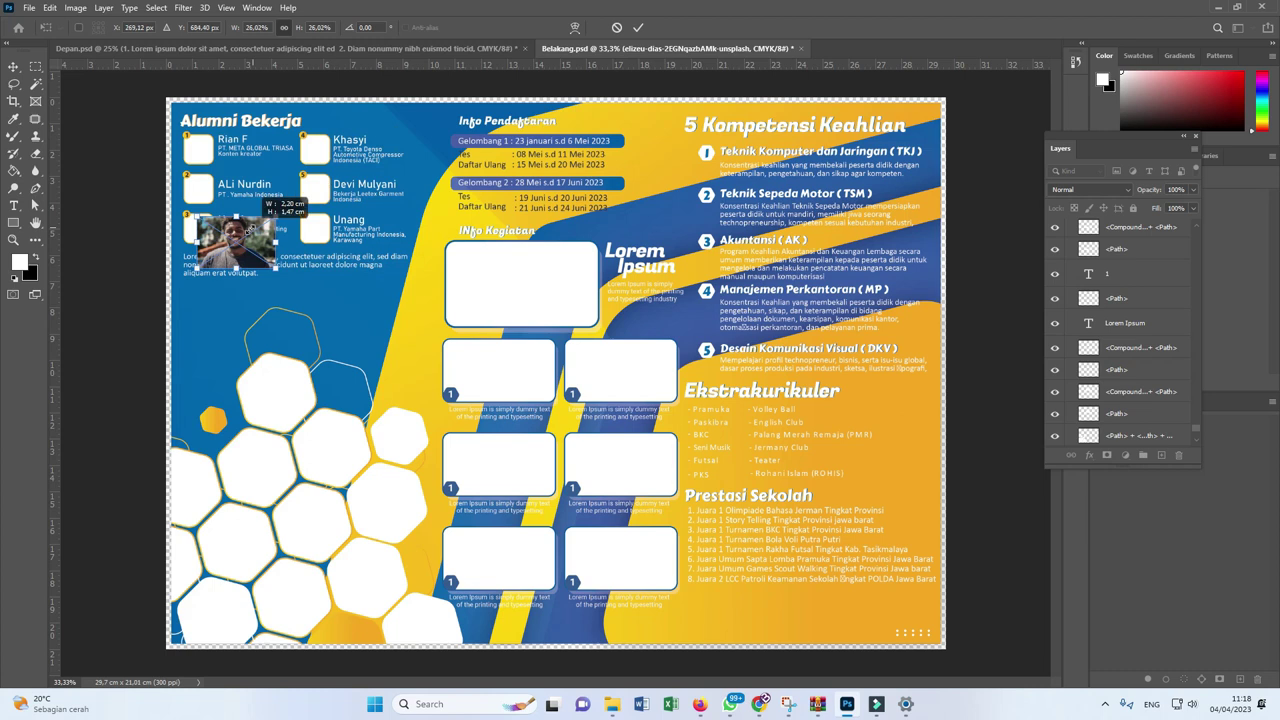
{"action": "key", "text": "Return"}
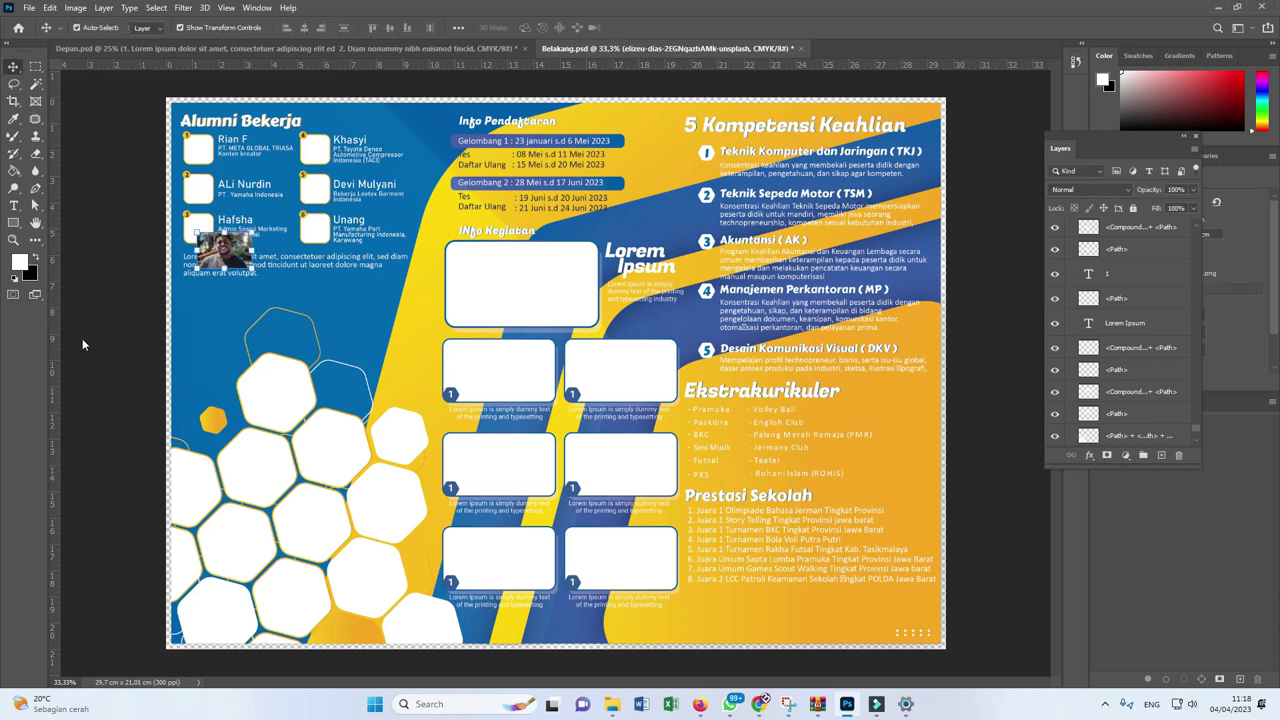
Place the portrait over Unang's box 6 at 20% fill and zoom in to check its placement.
{"action": "left_click_drag", "start_coordinate": [225, 250], "coordinate": [313, 230]}
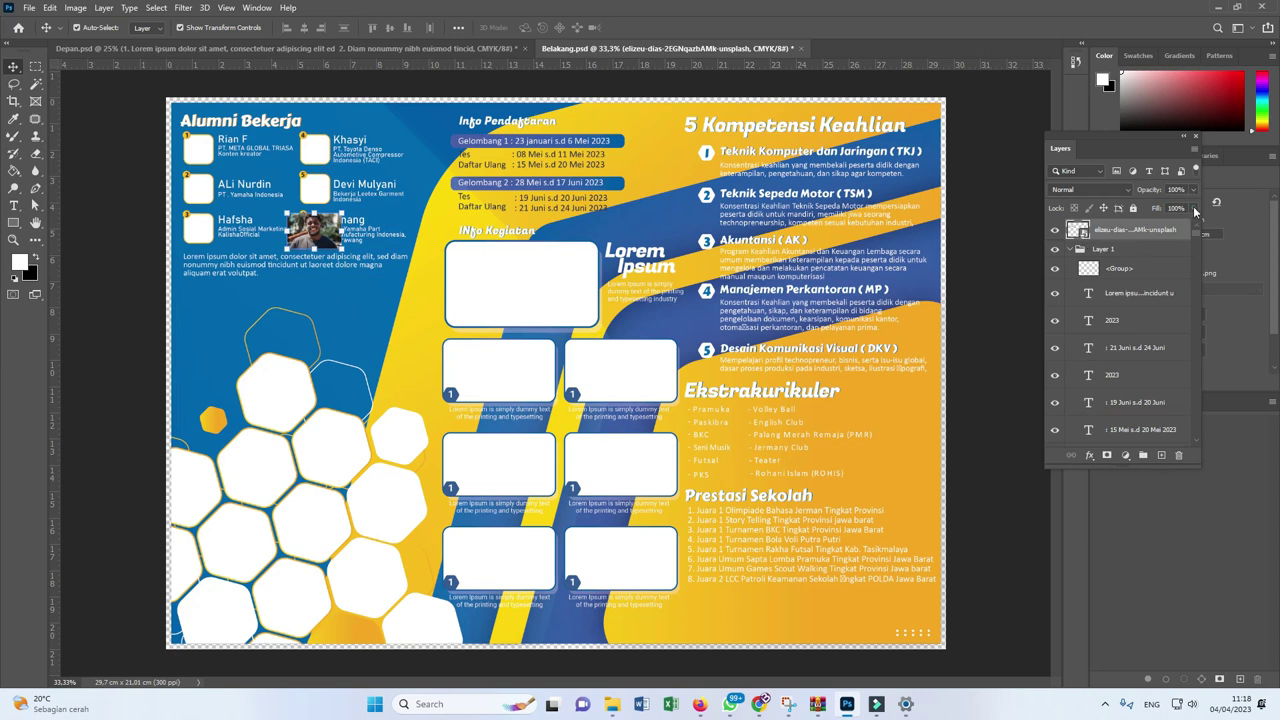
{"action": "left_click_drag", "start_coordinate": [1194, 212], "coordinate": [1142, 223]}
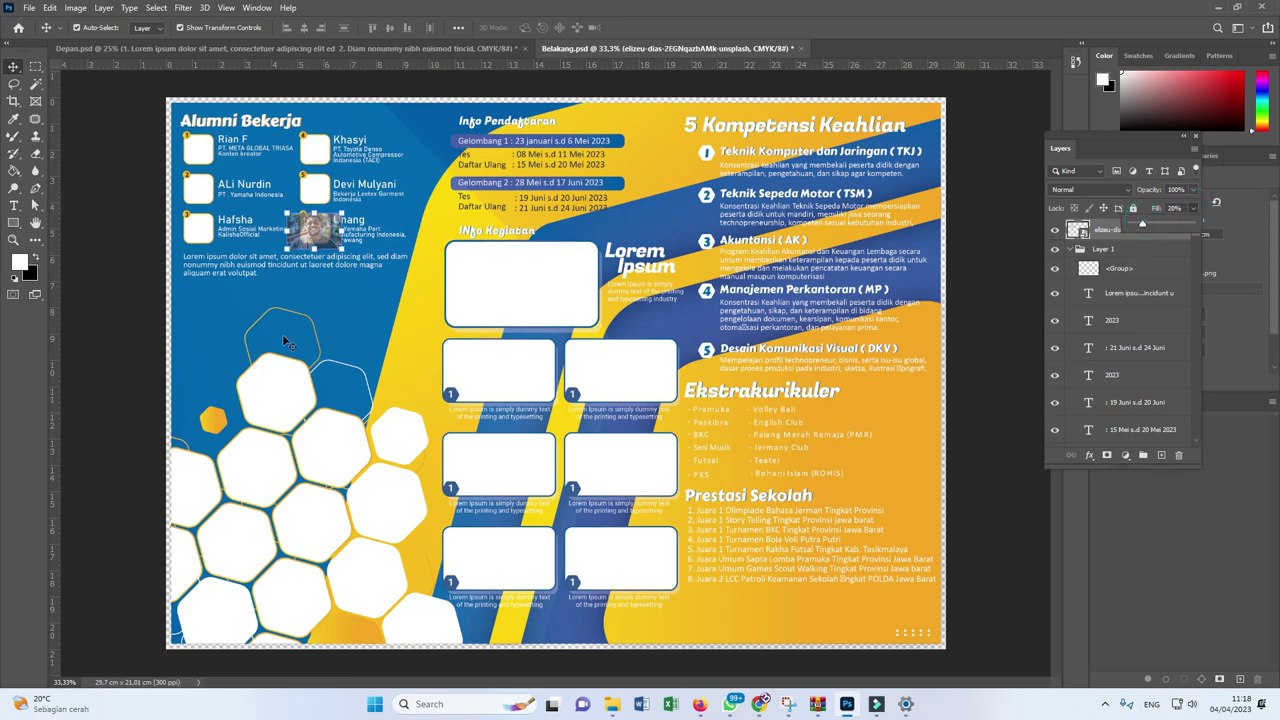
{"action": "key", "text": "z"}
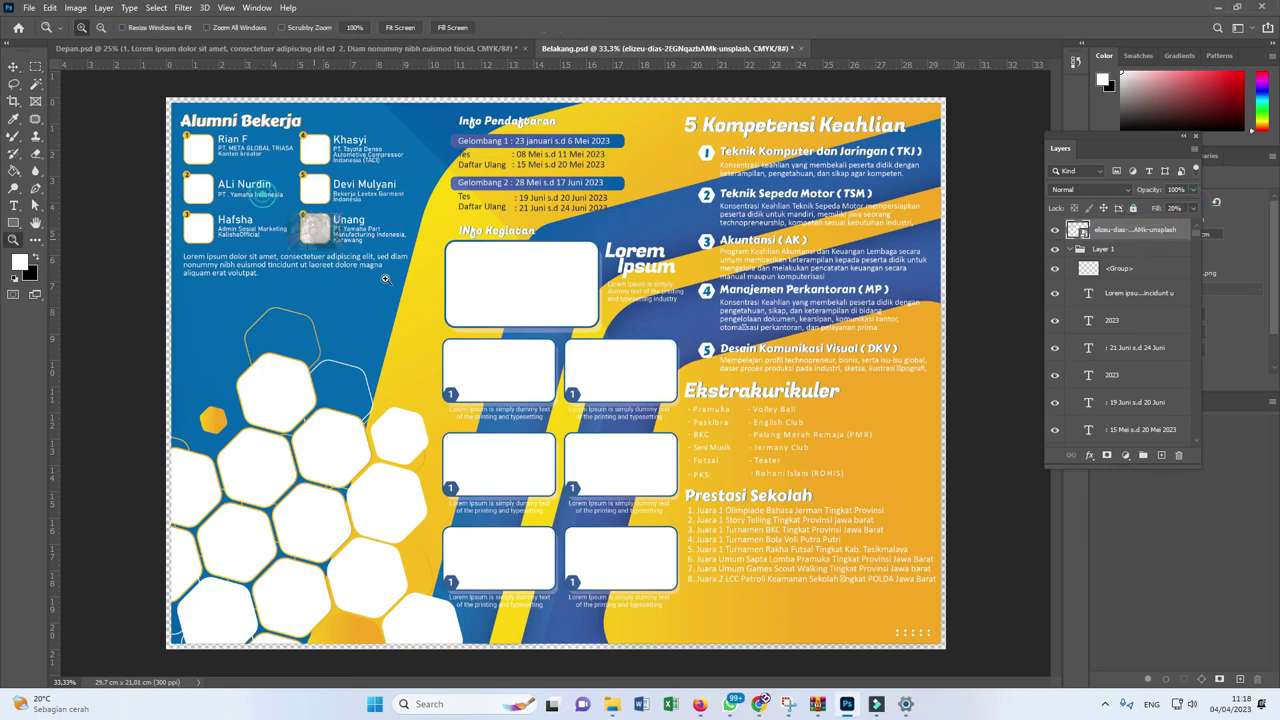
{"action": "left_click", "coordinate": [449, 305]}
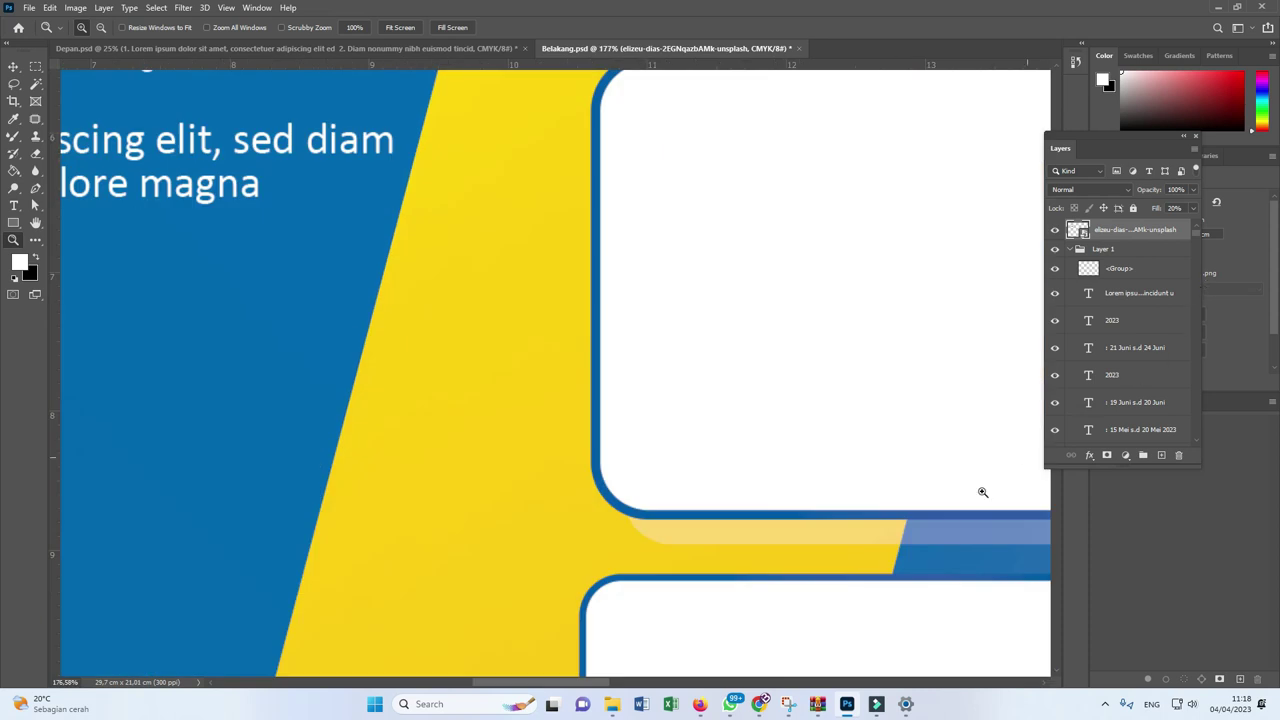
{"action": "left_click_drag", "start_coordinate": [531, 681], "coordinate": [389, 680]}
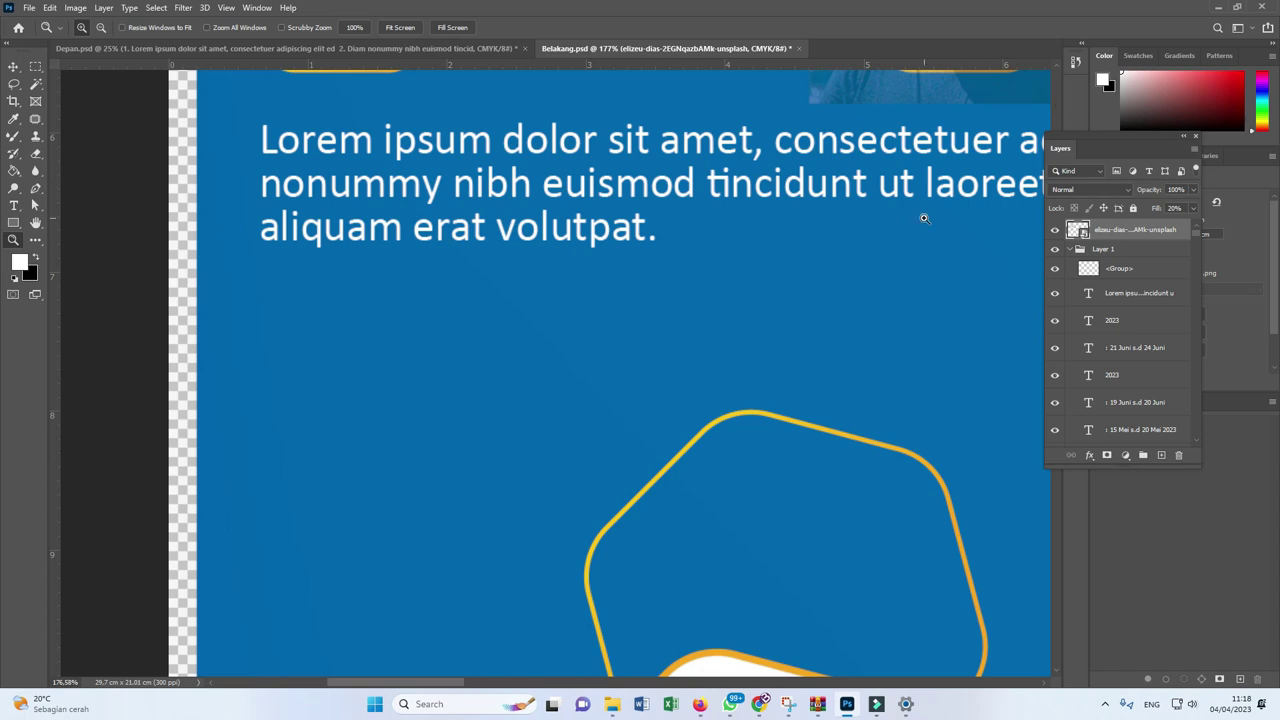
{"action": "key", "text": "ctrl+1"}
{"action": "mouse_move", "coordinate": [815, 175]}
{"action": "left_mouse_down"}
{"action": "mouse_move", "coordinate": [702, 315]}
{"action": "mouse_move", "coordinate": [683, 301]}
{"action": "left_mouse_up"}
{"action": "key", "text": "v"}
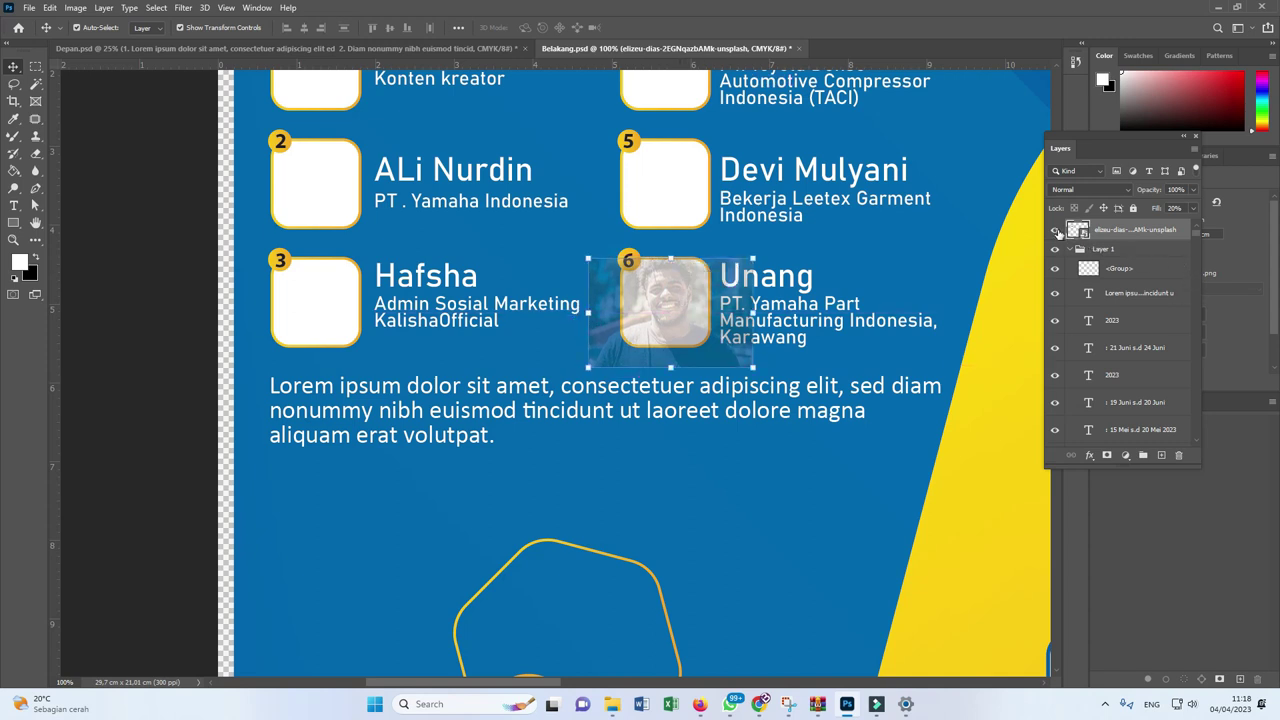
Hide the portrait and Magic Wand-select the white interior of box 6.
{"action": "left_click", "coordinate": [1055, 231]}
{"action": "left_click", "coordinate": [659, 278]}
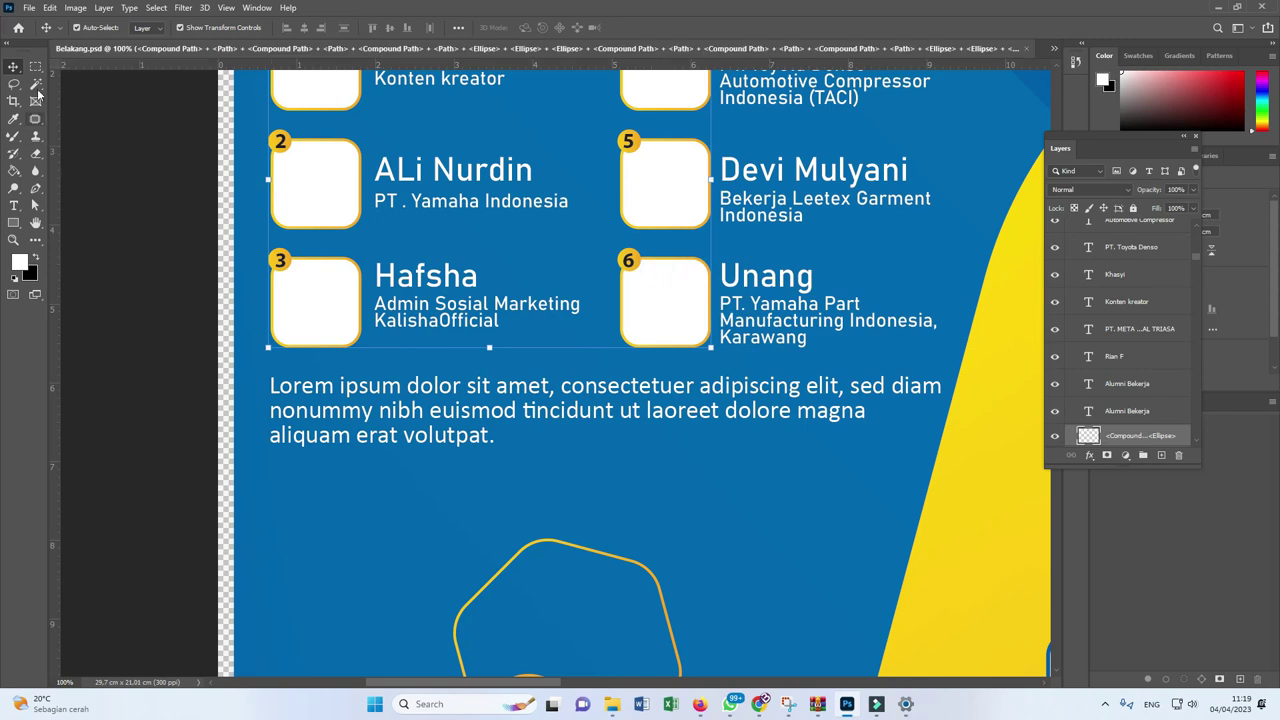
{"action": "left_click", "coordinate": [35, 84]}
{"action": "left_click", "coordinate": [690, 301]}
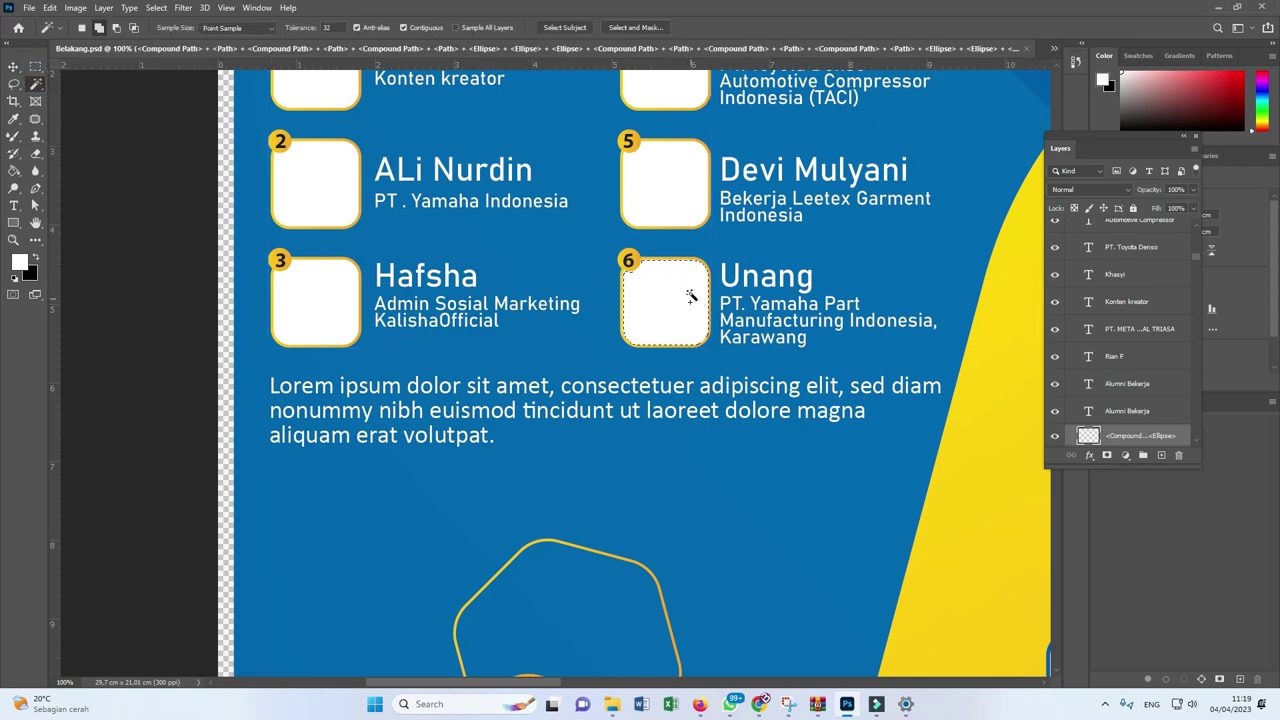
Show the portrait again, mask it to the box 6 selection, and restore its fill to 100%.
{"action": "left_click_drag", "start_coordinate": [1200, 262], "coordinate": [1196, 219]}
{"action": "left_click", "coordinate": [1110, 230]}
{"action": "left_click", "coordinate": [1055, 231]}
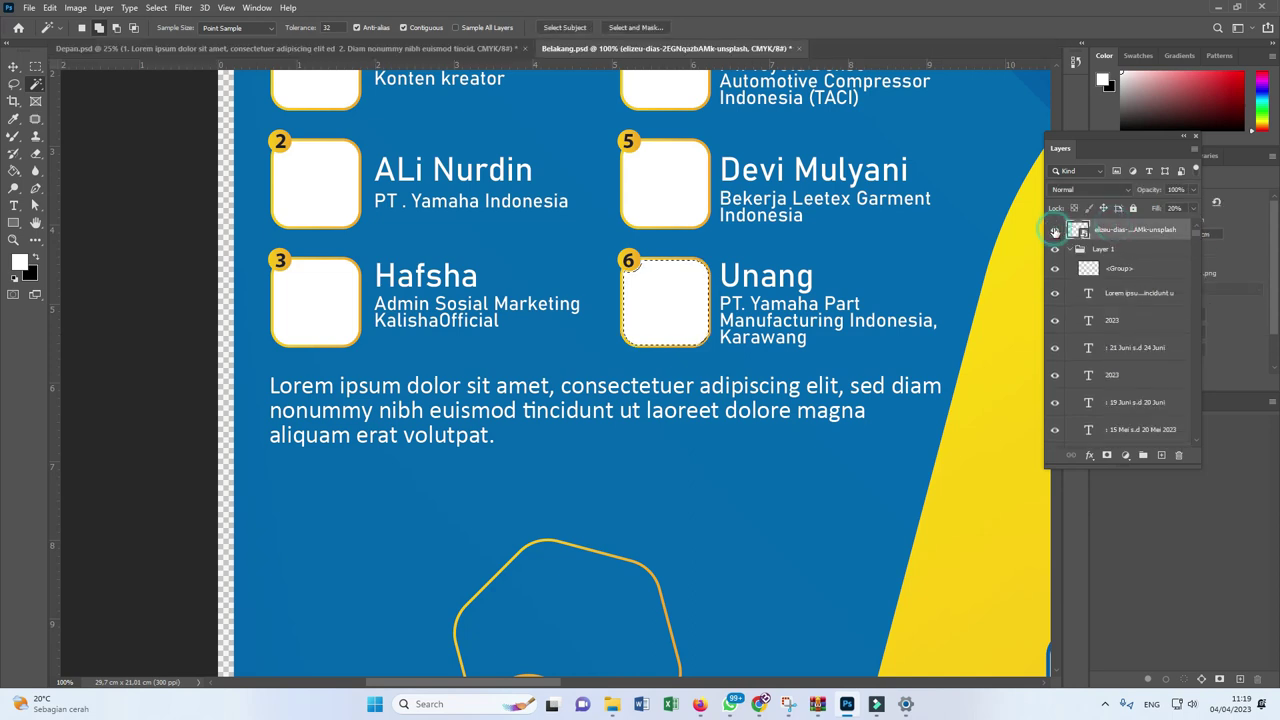
{"action": "left_click", "coordinate": [1107, 456]}
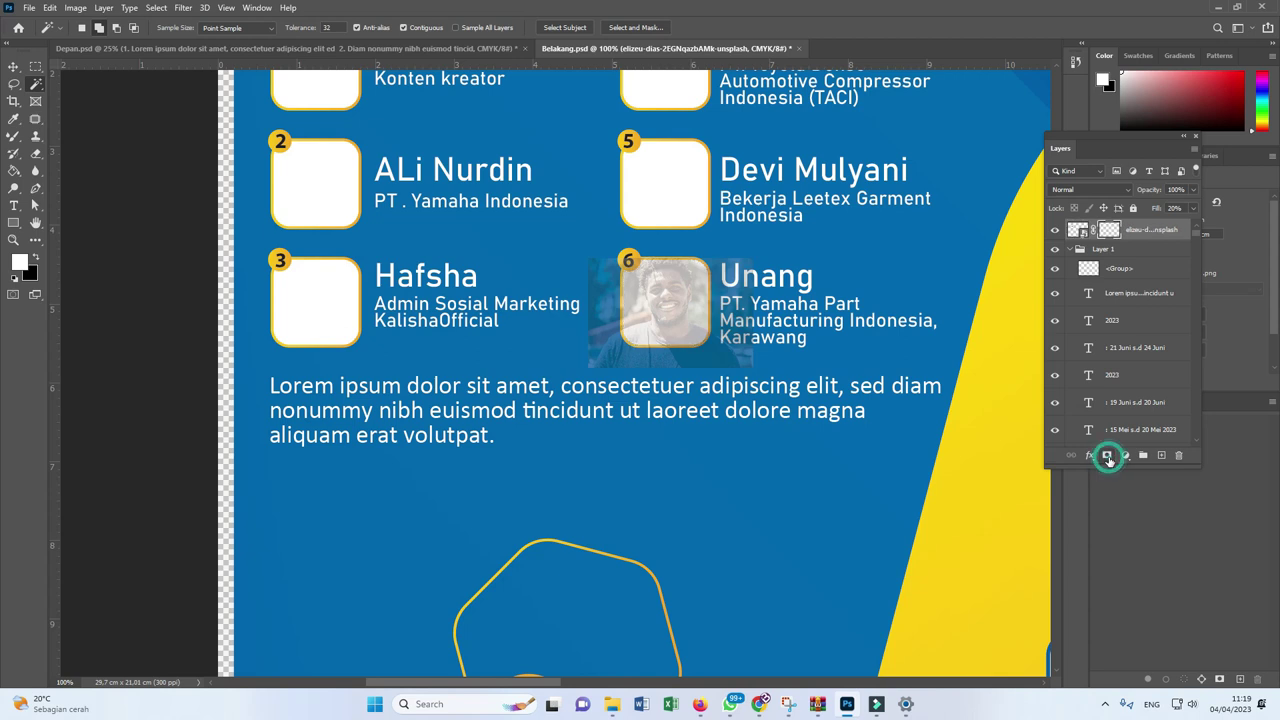
{"action": "left_click", "coordinate": [1196, 208]}
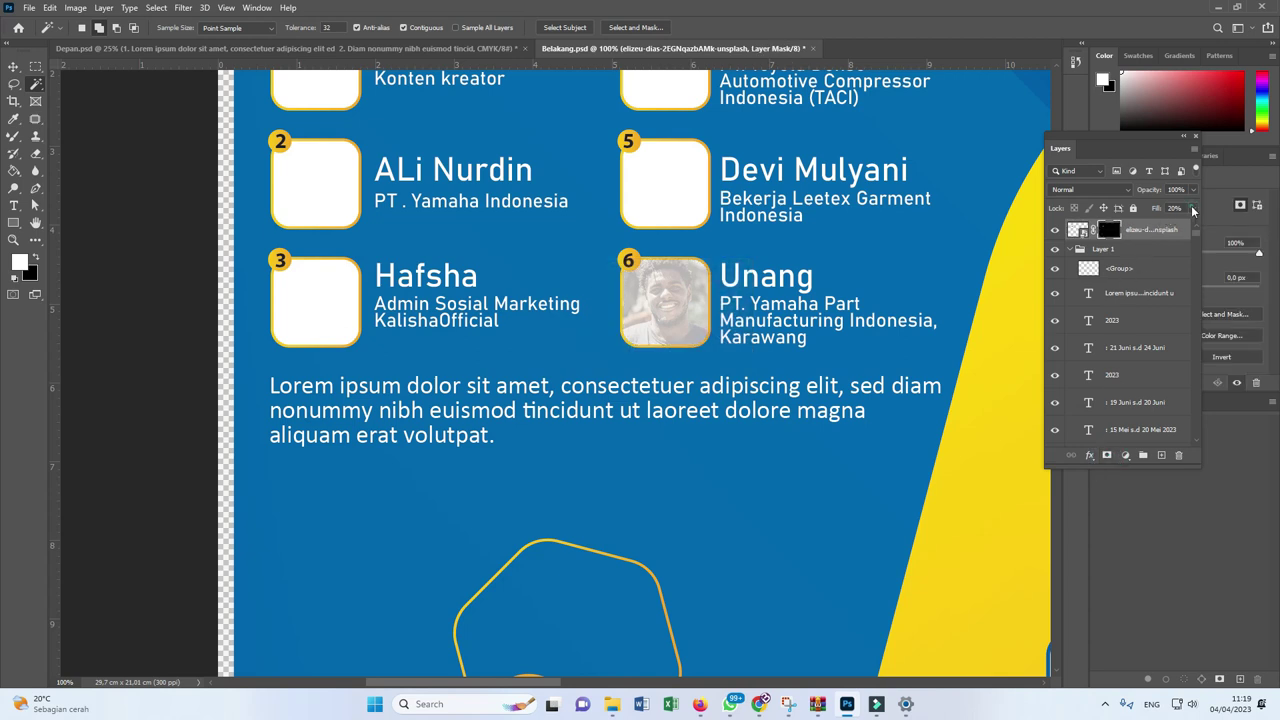
{"action": "left_click_drag", "start_coordinate": [1152, 225], "coordinate": [1206, 228]}
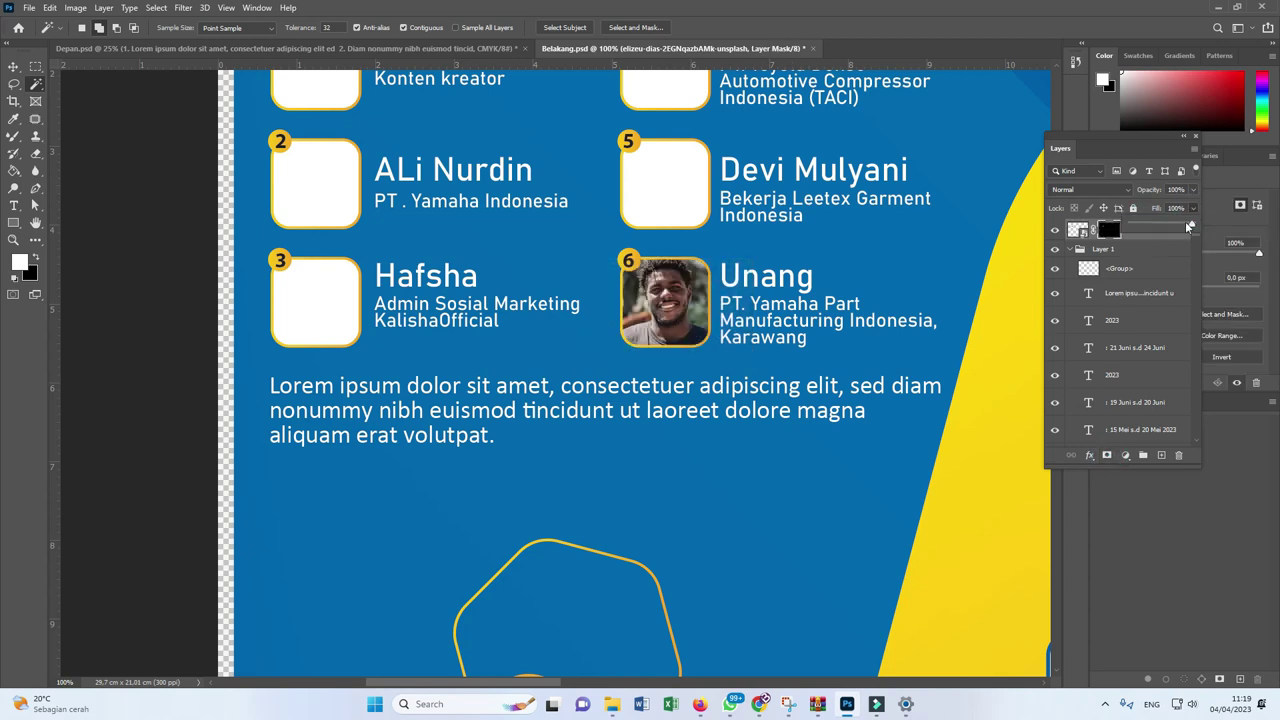
{"action": "left_click", "coordinate": [14, 66]}
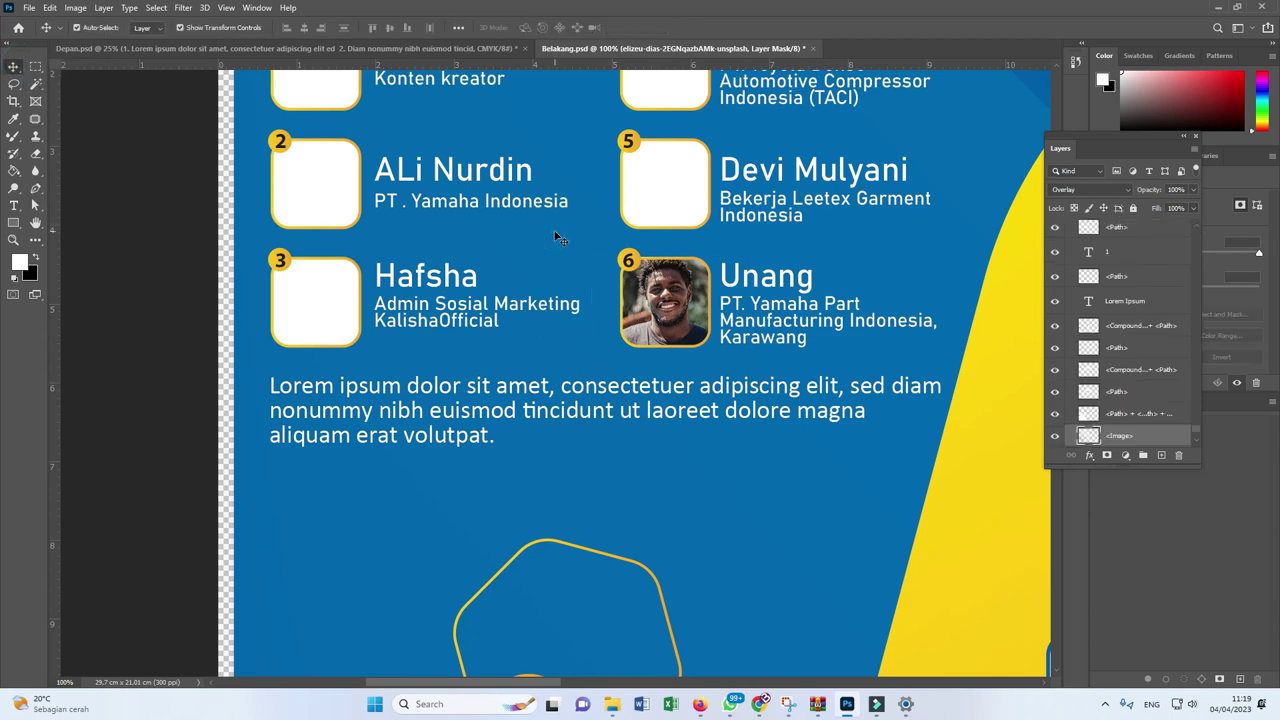
Zoom out to the whole brochure and make the hexagon shapes layer active.
{"action": "key", "text": "ctrl+minus"}
{"action": "key", "text": "ctrl+minus"}
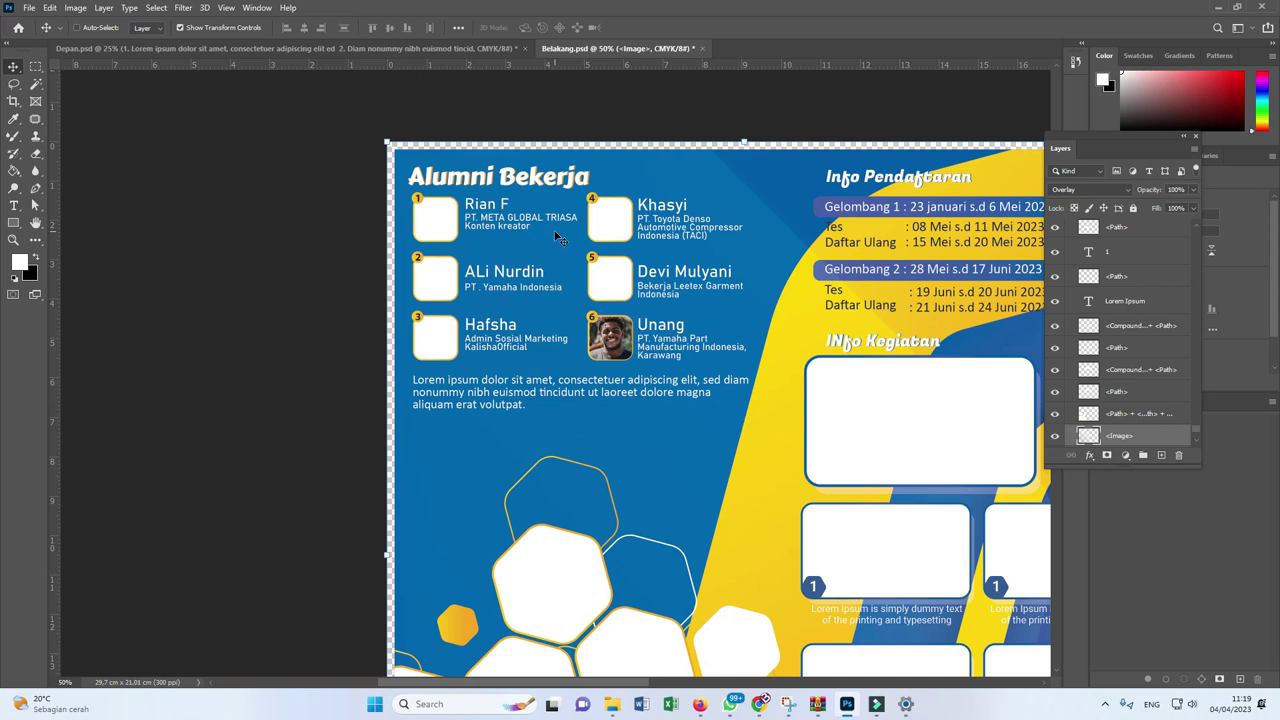
{"action": "key", "text": "ctrl+minus"}
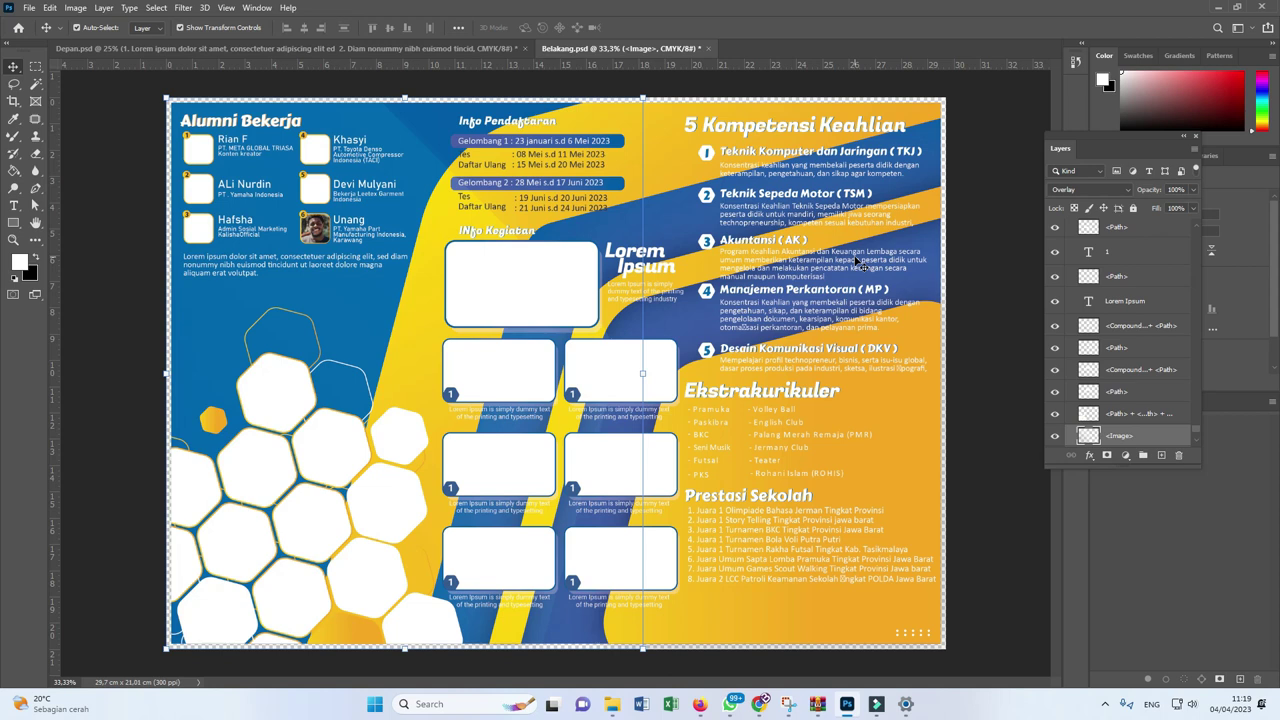
{"action": "left_click", "coordinate": [319, 441]}
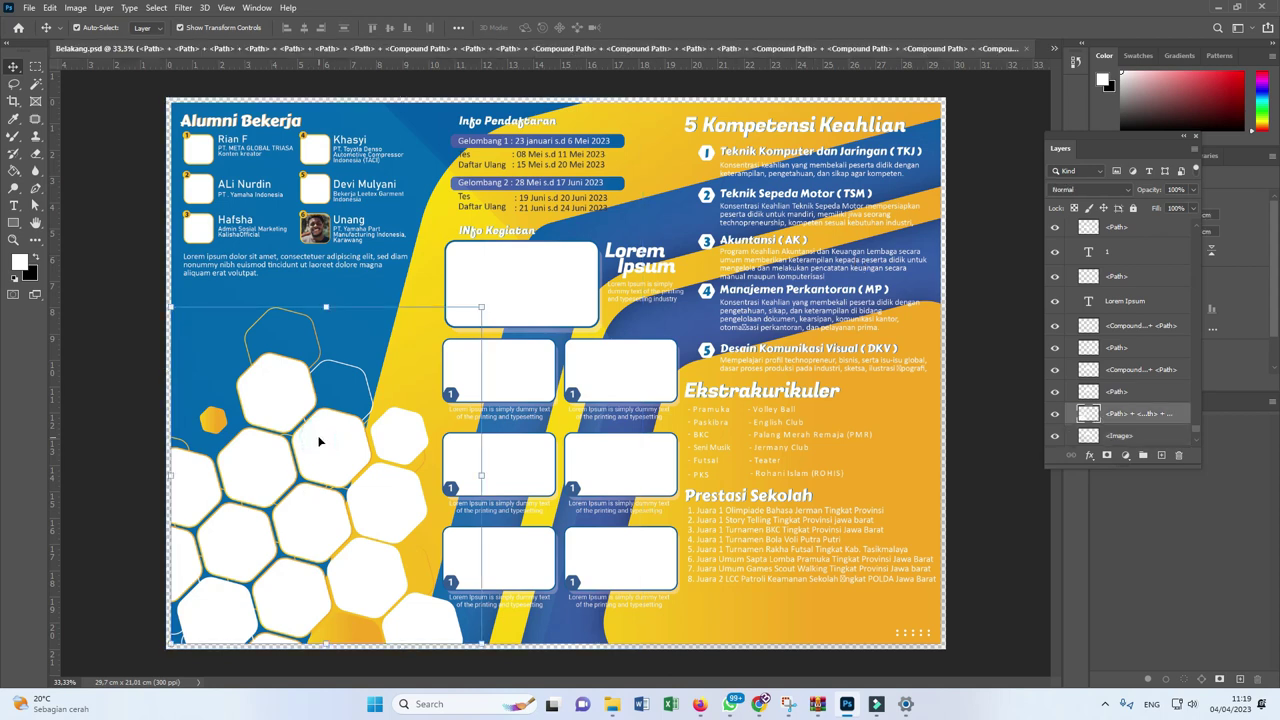
{"action": "key", "text": "z"}
{"action": "left_click_drag", "start_coordinate": [320, 441], "coordinate": [367, 463]}
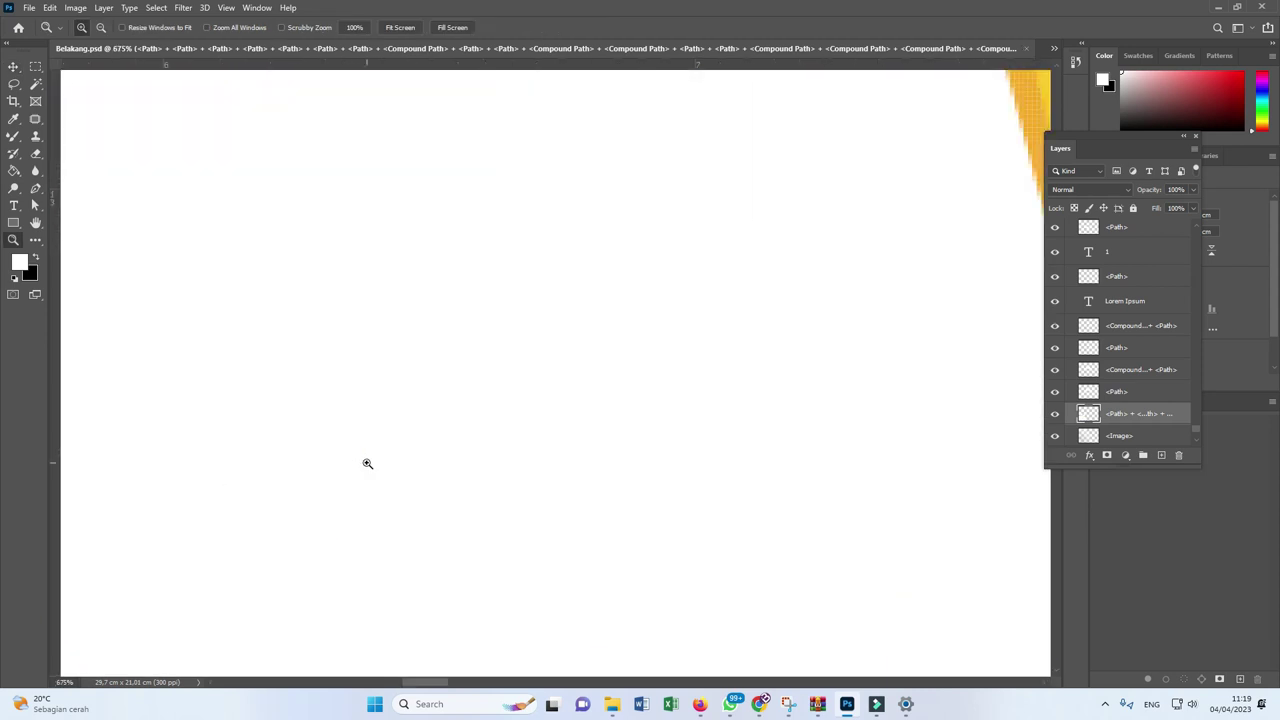
{"action": "left_click", "coordinate": [367, 463], "text": "alt"}
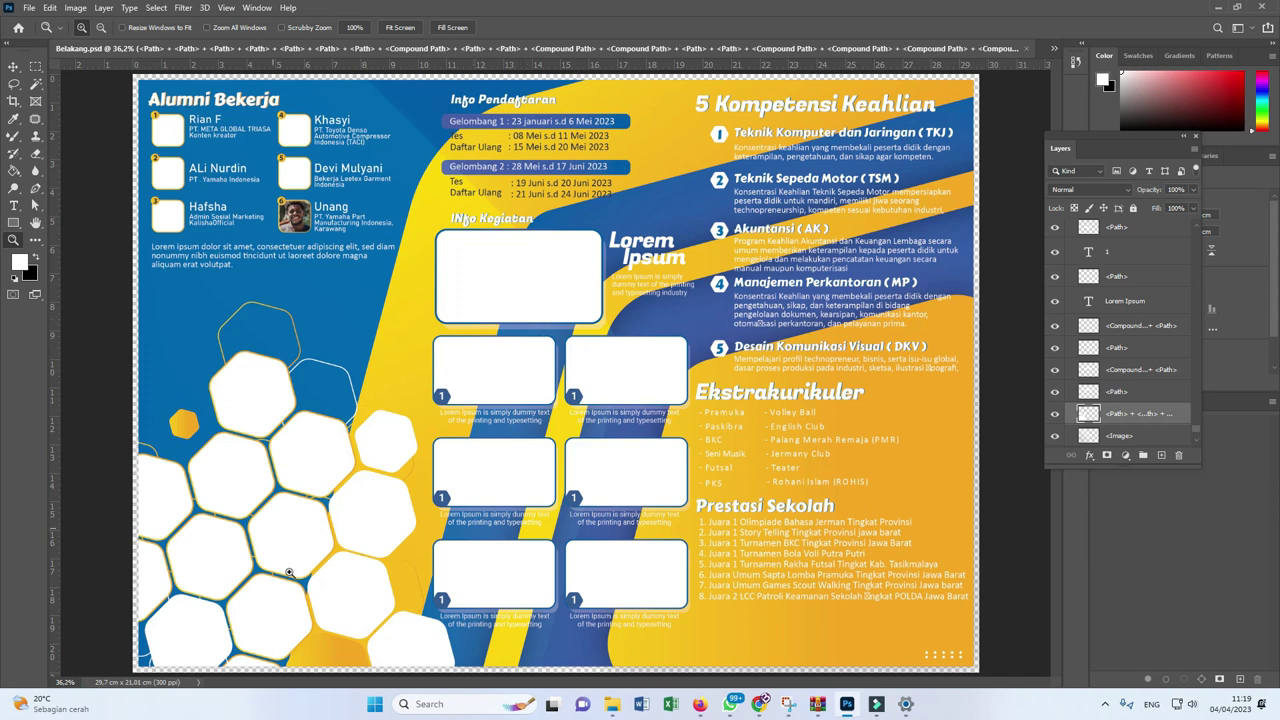
Drag the vasily-koloda graduation photo from File Explorer onto the canvas and commit it.
{"action": "left_click", "coordinate": [614, 705]}
{"action": "scroll", "coordinate": [700, 400], "scroll_direction": "down", "scroll_amount": 2}
{"action": "scroll", "coordinate": [703, 470], "scroll_direction": "down", "scroll_amount": 2}
{"action": "scroll", "coordinate": [697, 510], "scroll_direction": "down", "scroll_amount": 2}
{"action": "scroll", "coordinate": [697, 520], "scroll_direction": "up", "scroll_amount": 1}
{"action": "scroll", "coordinate": [697, 520], "scroll_direction": "down", "scroll_amount": 1}
{"action": "mouse_move", "coordinate": [494, 490]}
{"action": "left_mouse_down"}
{"action": "mouse_move", "coordinate": [720, 470]}
{"action": "mouse_move", "coordinate": [716, 280]}
{"action": "left_mouse_up"}
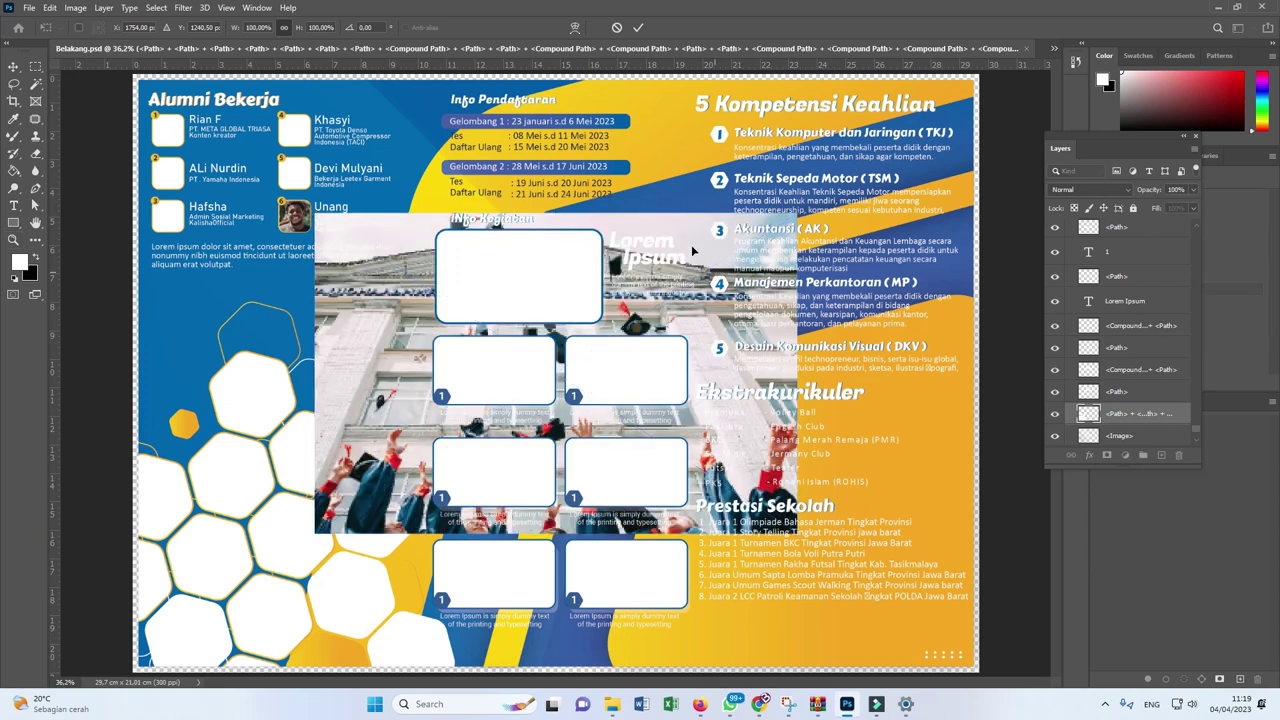
{"action": "left_click", "coordinate": [13, 66]}
{"action": "key", "text": "ctrl+plus"}
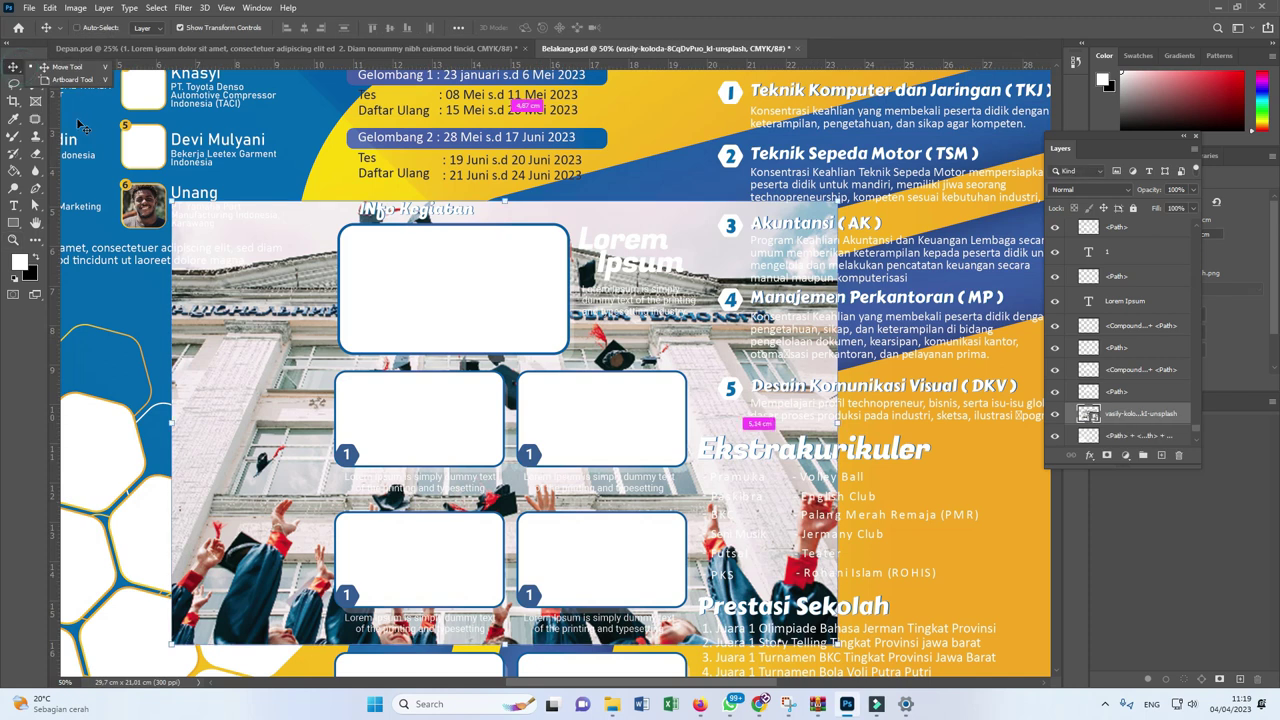
{"action": "key", "text": "ctrl+minus"}
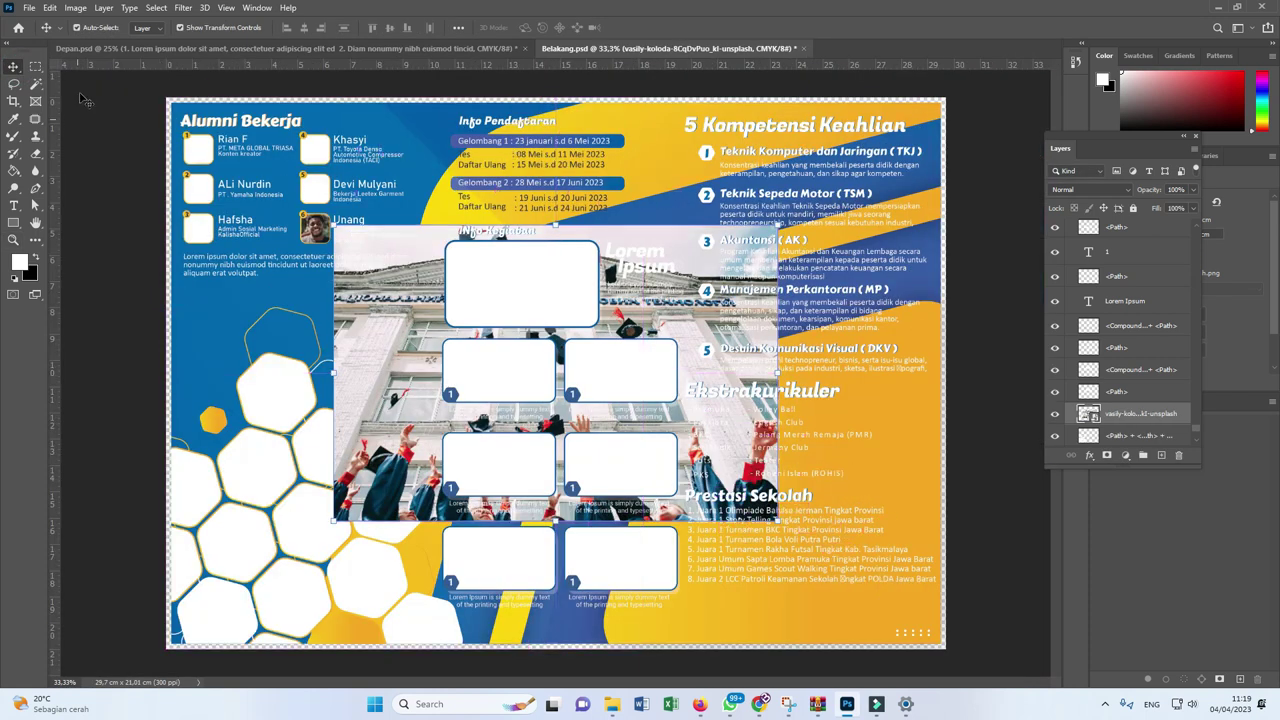
Position the graduation photo over the lower-left hexagons, move its layer to the top, and hide it.
{"action": "mouse_move", "coordinate": [653, 241]}
{"action": "left_mouse_down"}
{"action": "mouse_move", "coordinate": [338, 384]}
{"action": "mouse_move", "coordinate": [335, 357]}
{"action": "left_mouse_up"}
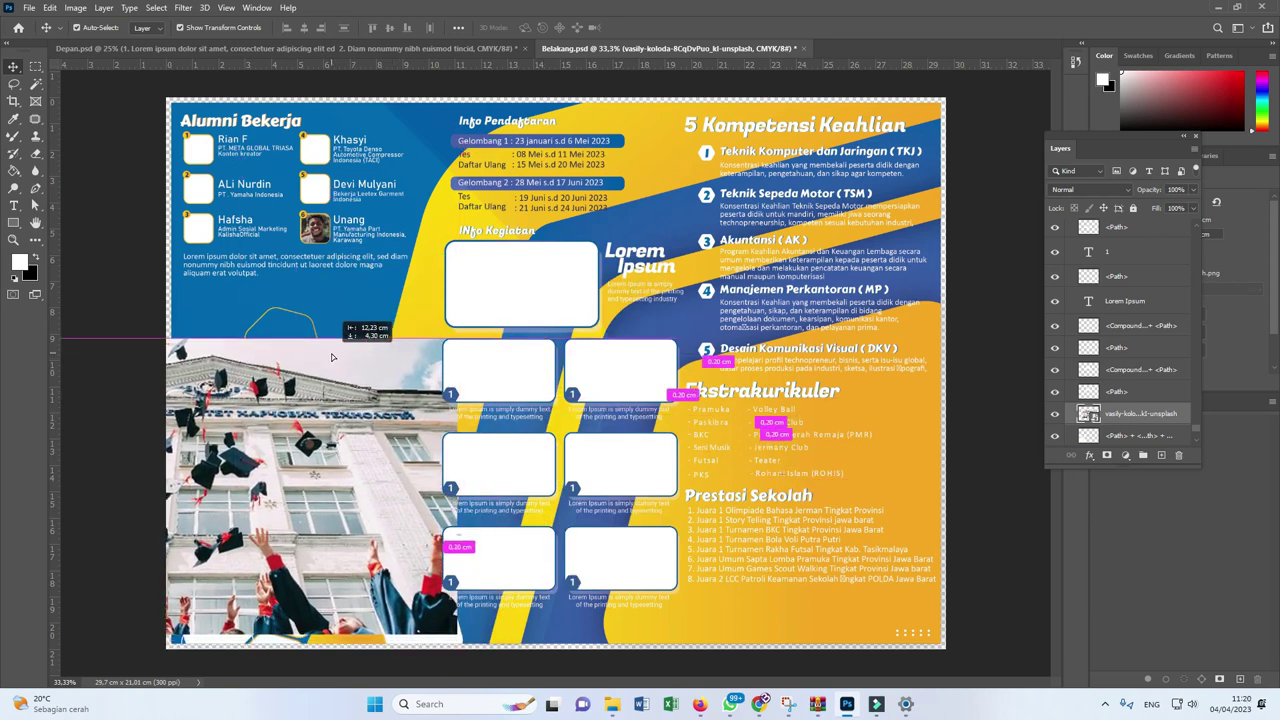
{"action": "left_click_drag", "start_coordinate": [334, 357], "coordinate": [329, 357]}
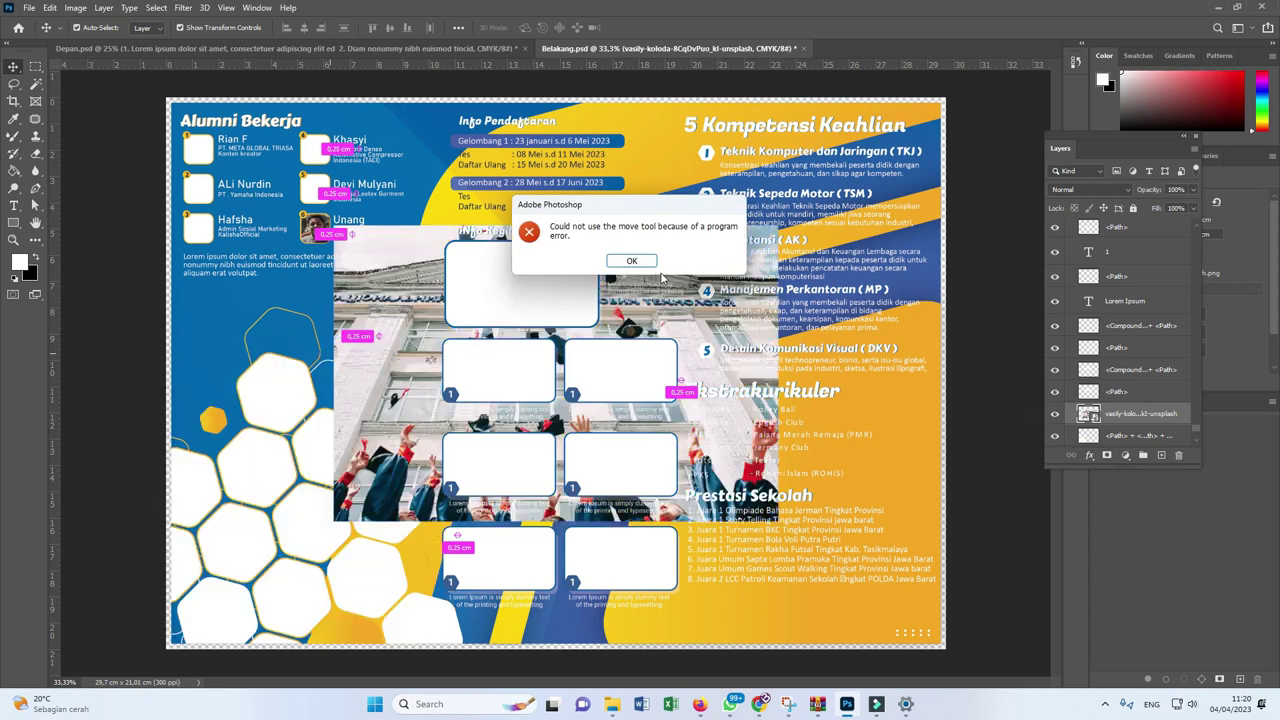
{"action": "left_click", "coordinate": [633, 262]}
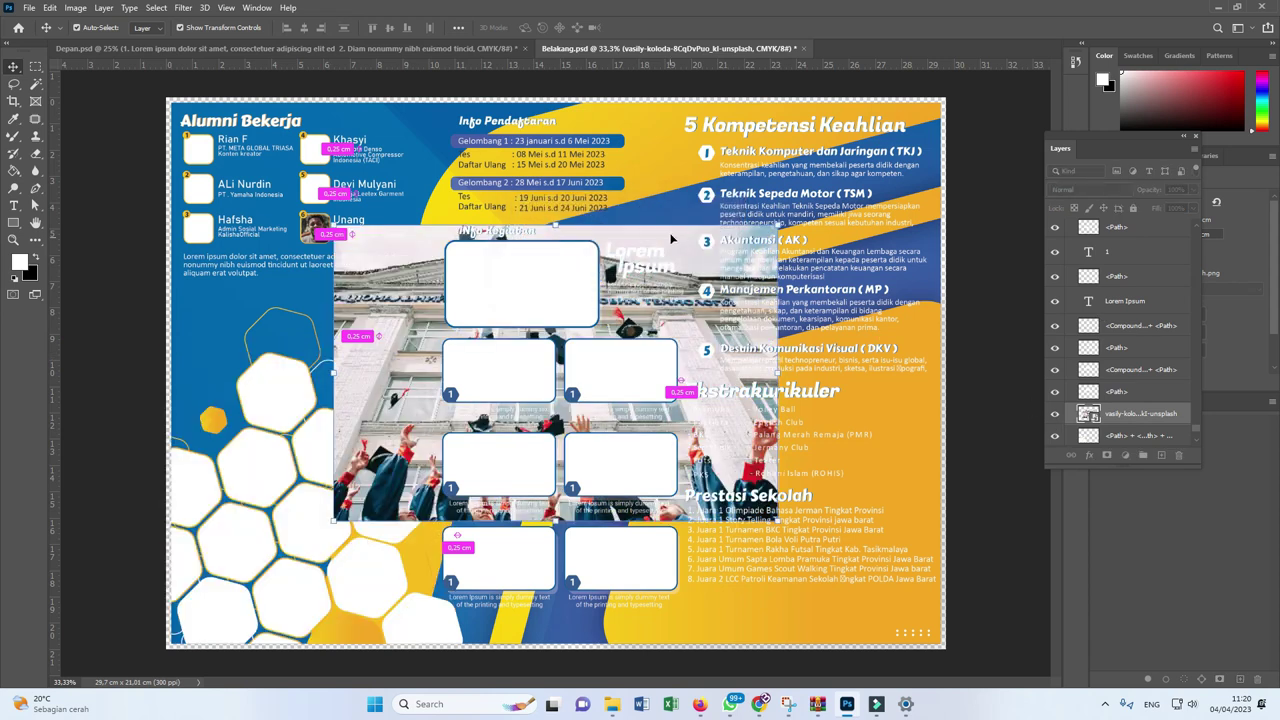
{"action": "left_click_drag", "start_coordinate": [629, 245], "coordinate": [463, 376]}
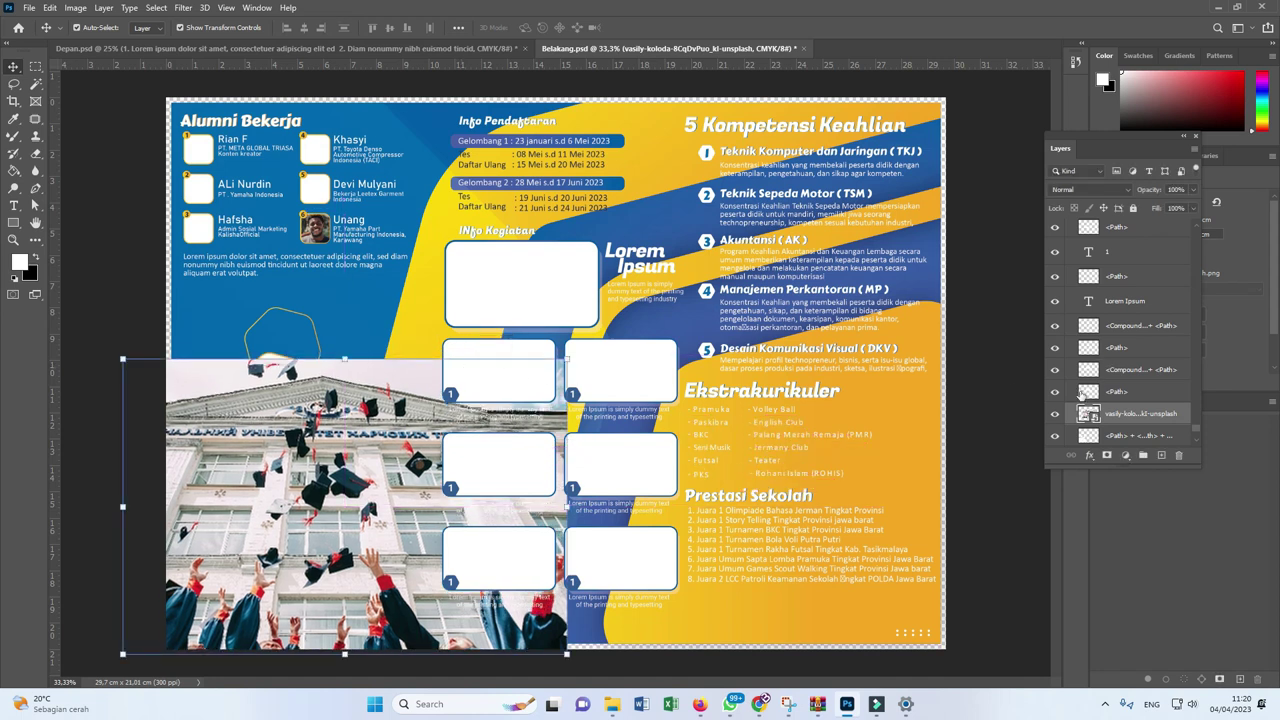
{"action": "scroll", "coordinate": [1114, 419], "scroll_direction": "up", "scroll_amount": 5}
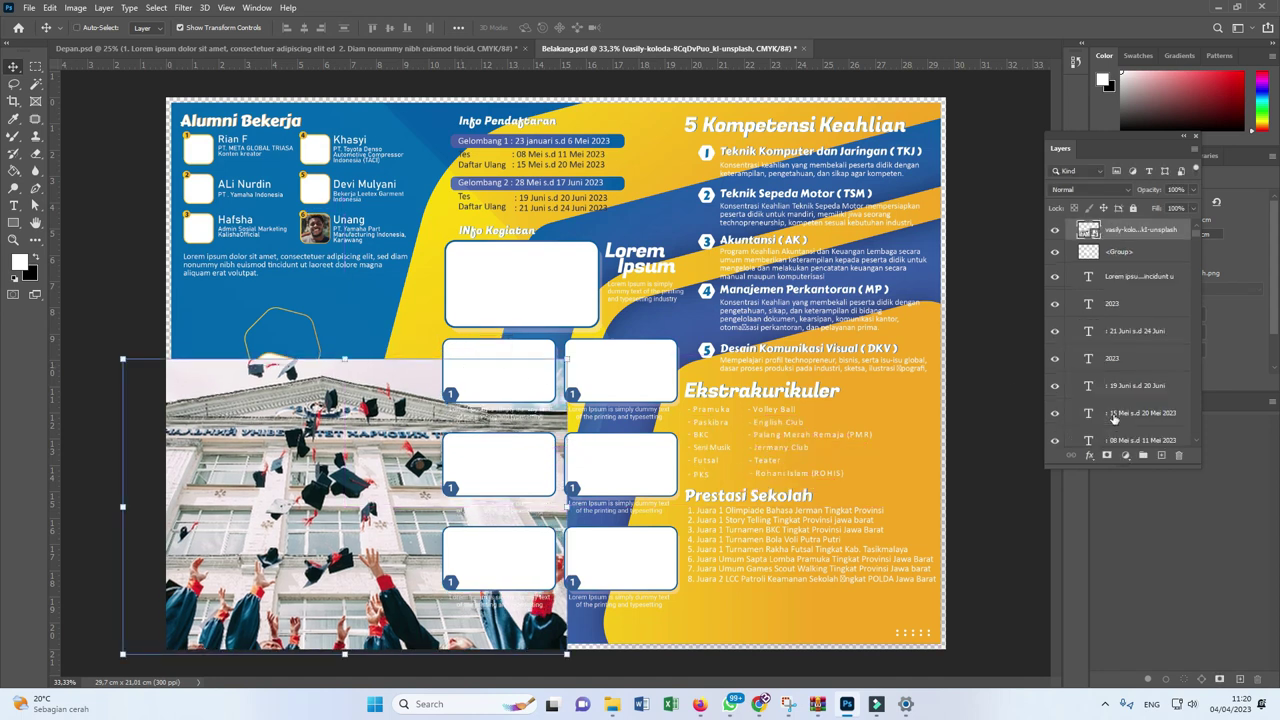
{"action": "left_click_drag", "start_coordinate": [1088, 302], "coordinate": [1070, 240]}
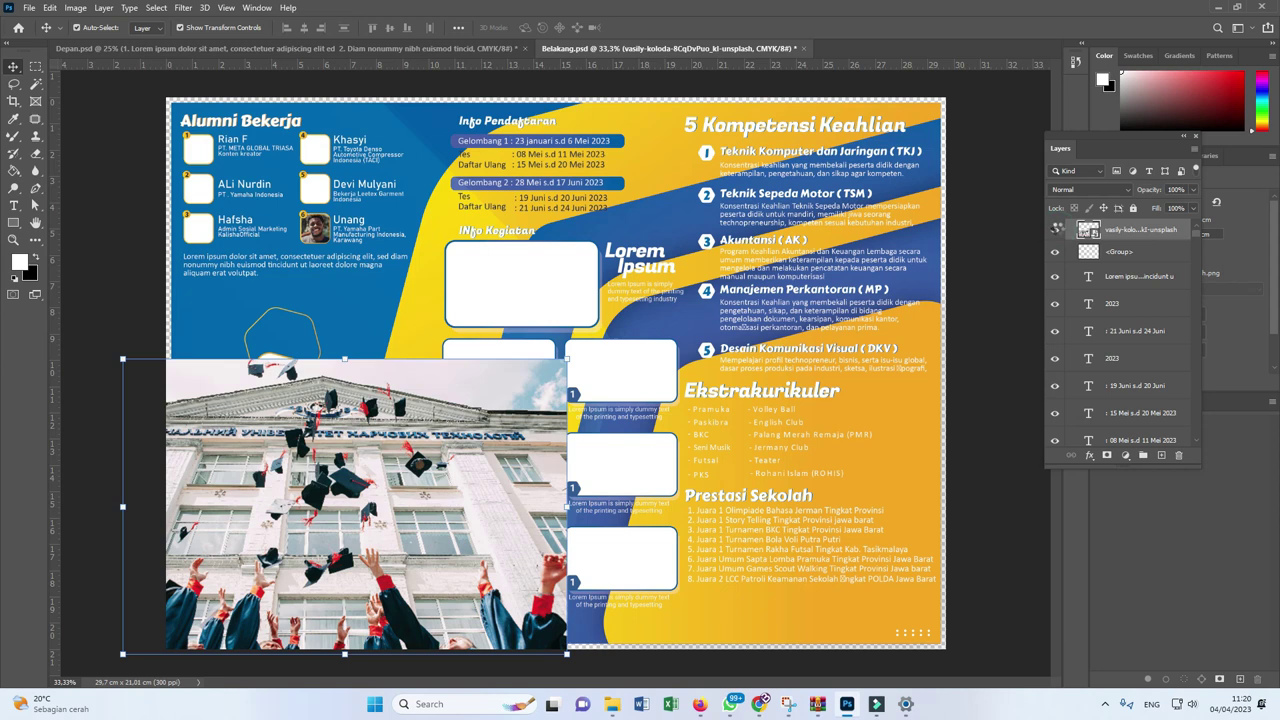
{"action": "left_click", "coordinate": [1054, 230]}
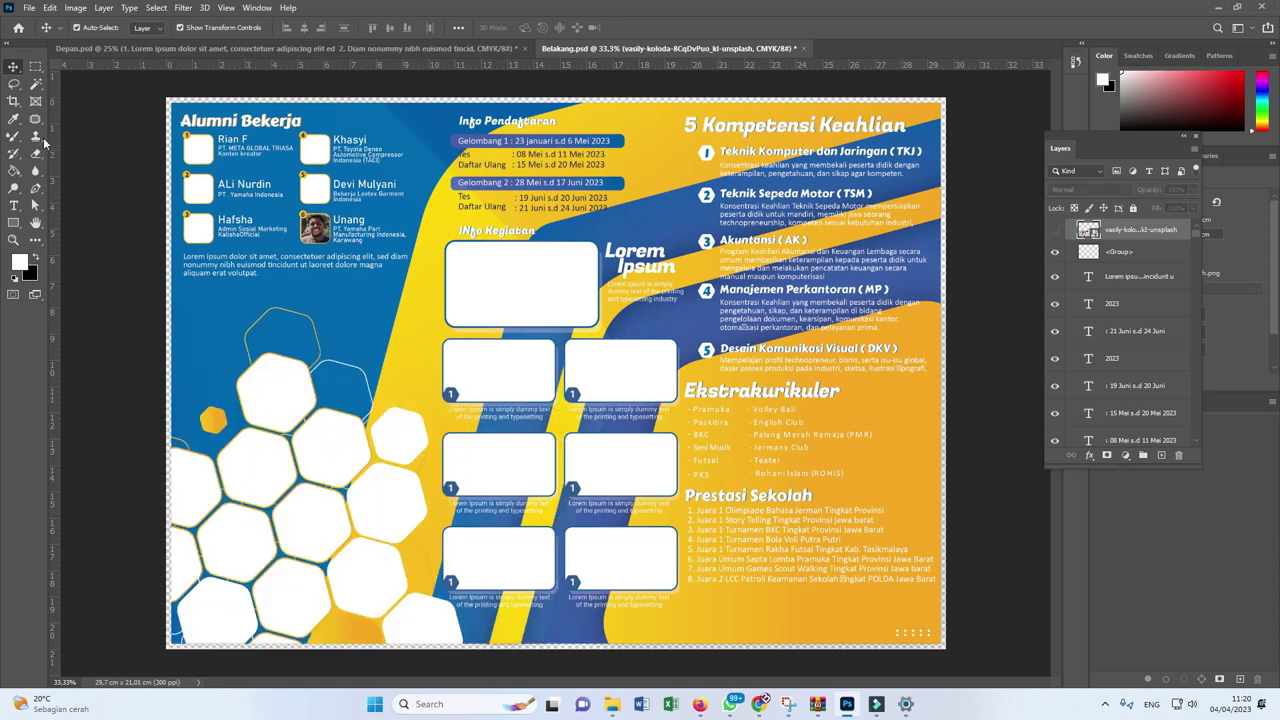
Make the hexagon shapes layer active after a stray Magic Wand pick.
{"action": "left_click", "coordinate": [36, 83]}
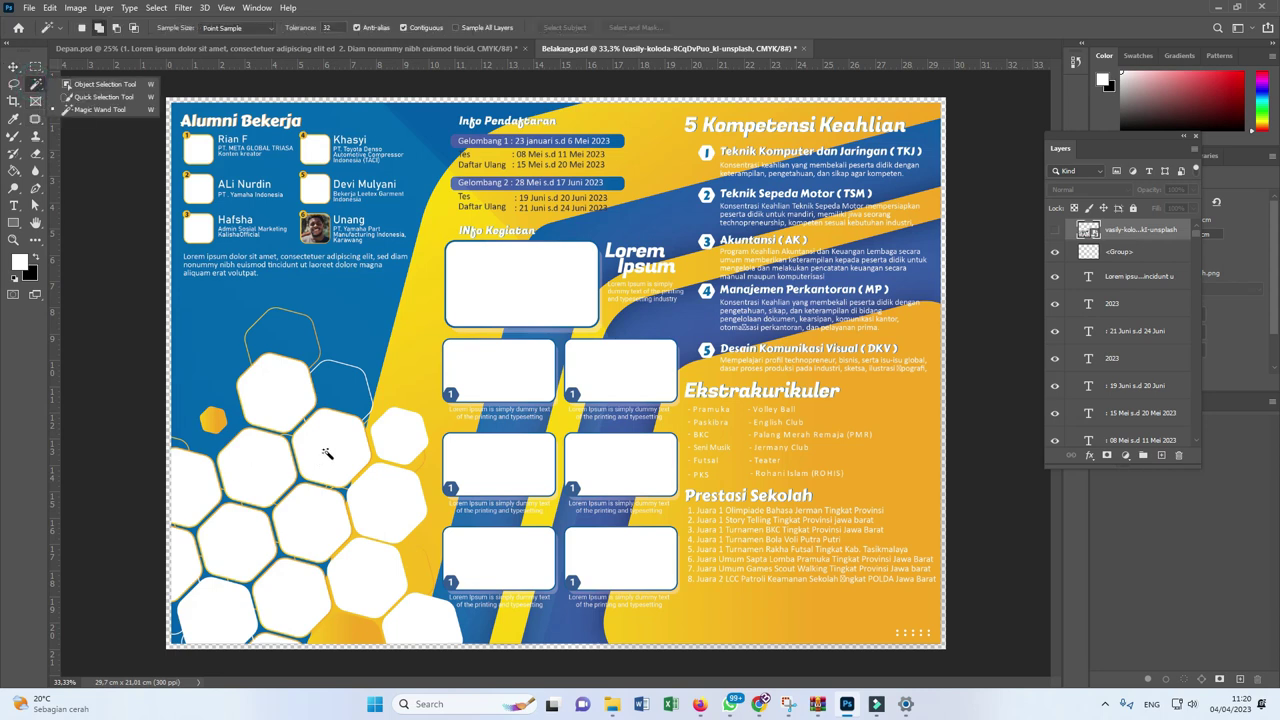
{"action": "left_click", "coordinate": [326, 453]}
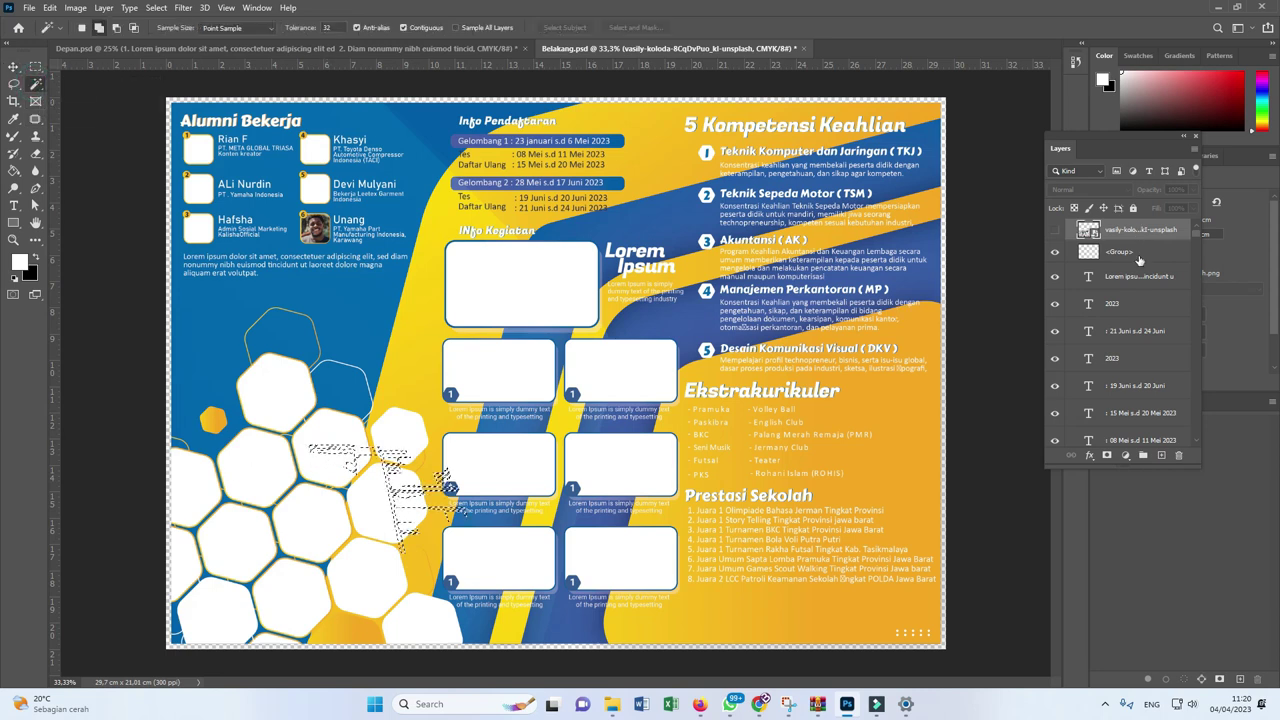
{"action": "left_click", "coordinate": [14, 67]}
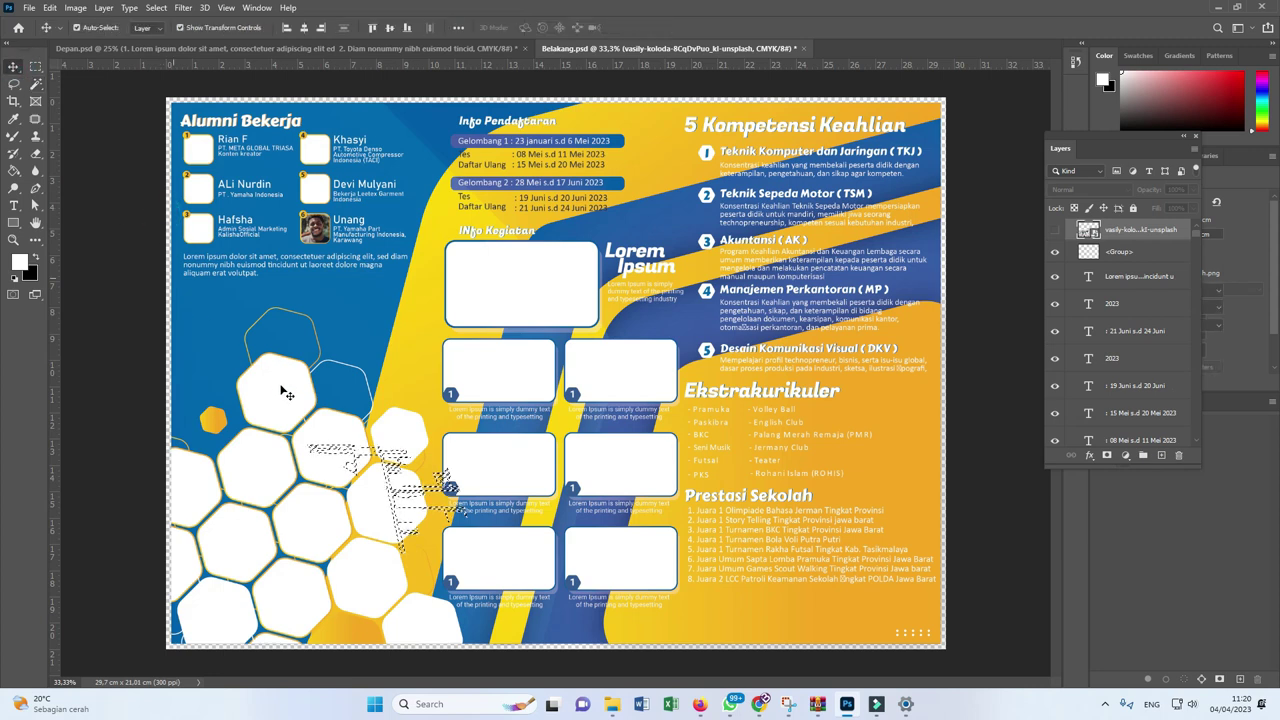
{"action": "left_click", "coordinate": [287, 394]}
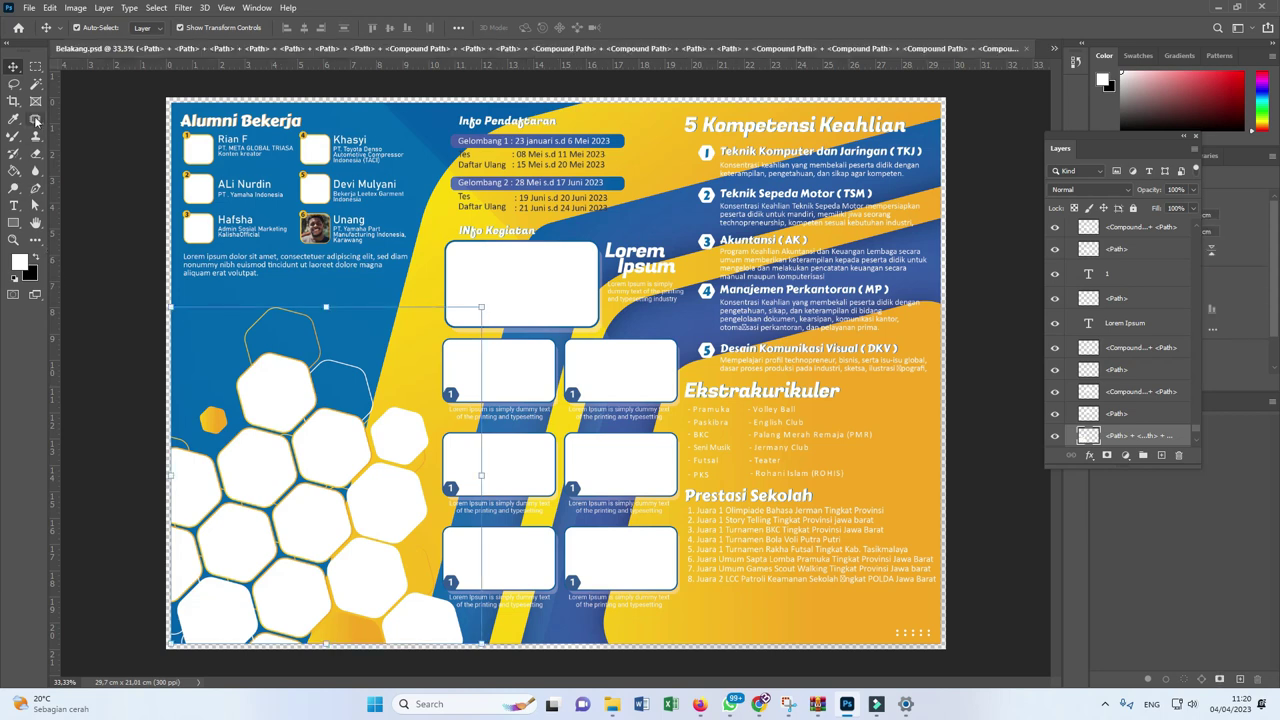
Magic Wand-select one lower-left hexagon and add four neighbouring hexagons to the selection.
{"action": "left_click", "coordinate": [35, 85]}
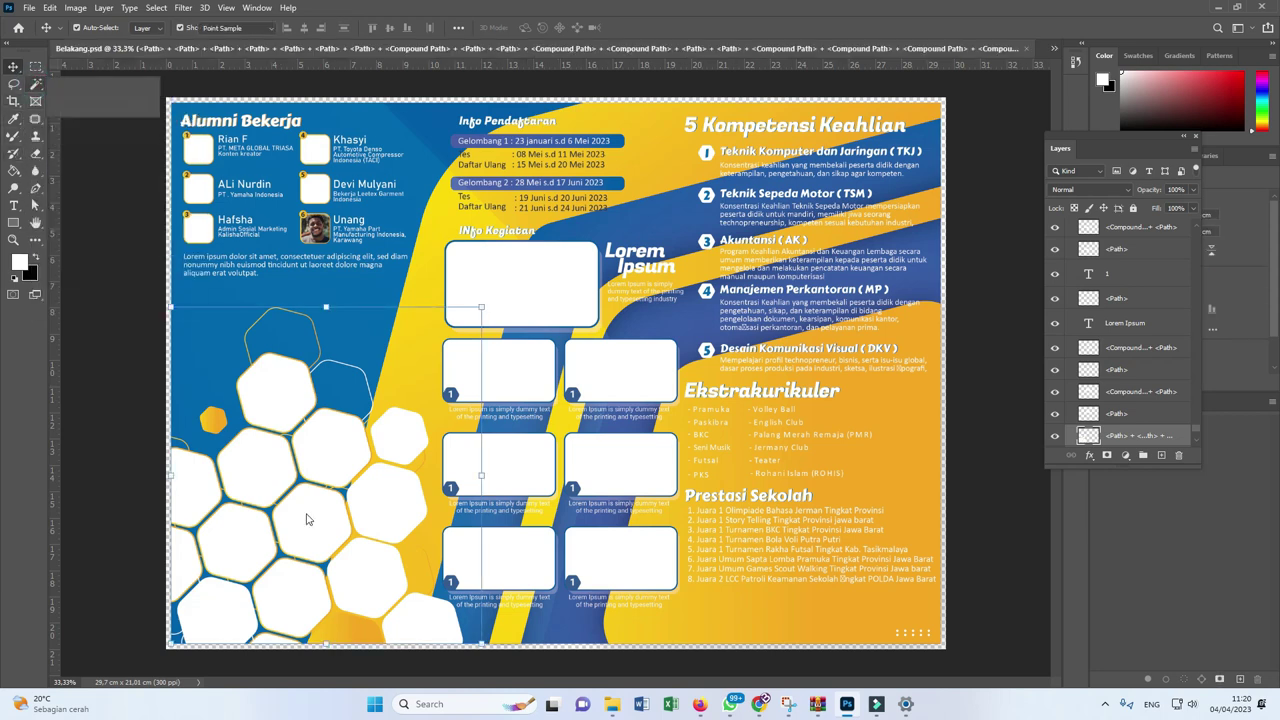
{"action": "left_click", "coordinate": [257, 464]}
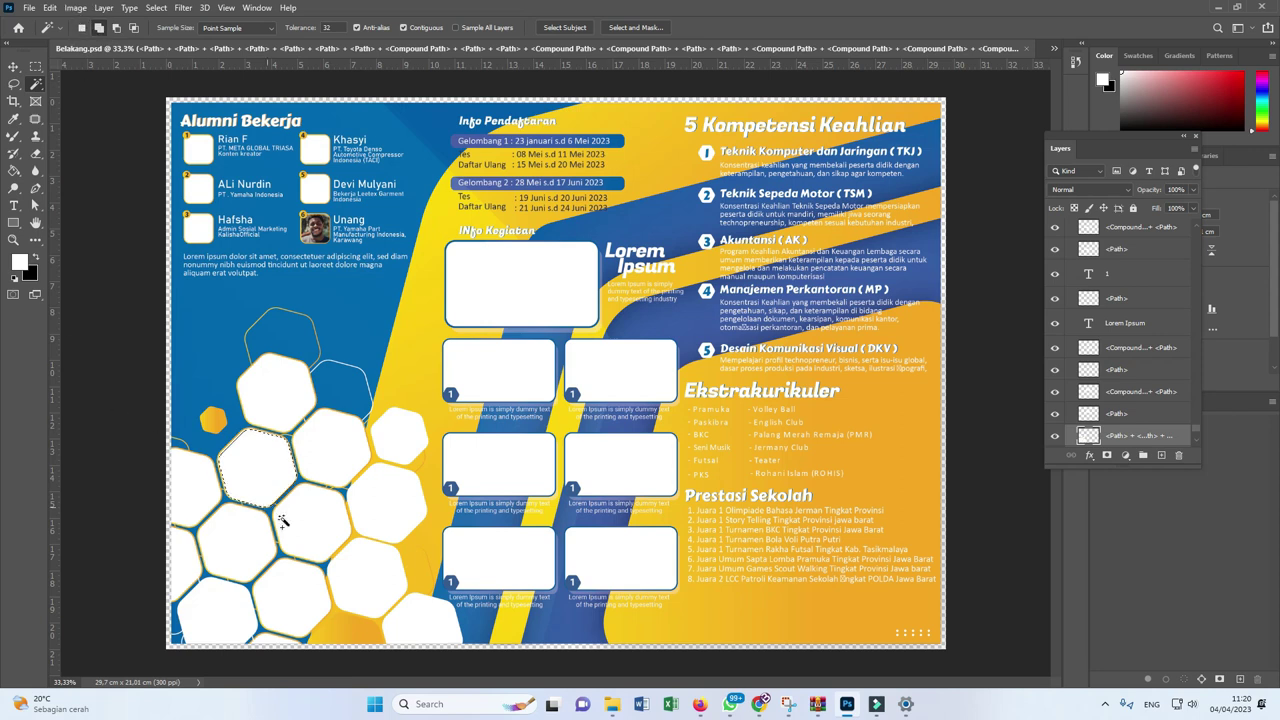
{"action": "left_click", "coordinate": [320, 498]}
{"action": "left_click", "coordinate": [353, 588]}
{"action": "left_click", "coordinate": [254, 521]}
{"action": "left_click", "coordinate": [305, 430]}
{"action": "mouse_move", "coordinate": [1196, 431]}
{"action": "left_mouse_down"}
{"action": "mouse_move", "coordinate": [1205, 326]}
{"action": "mouse_move", "coordinate": [1184, 230]}
{"action": "left_mouse_up"}
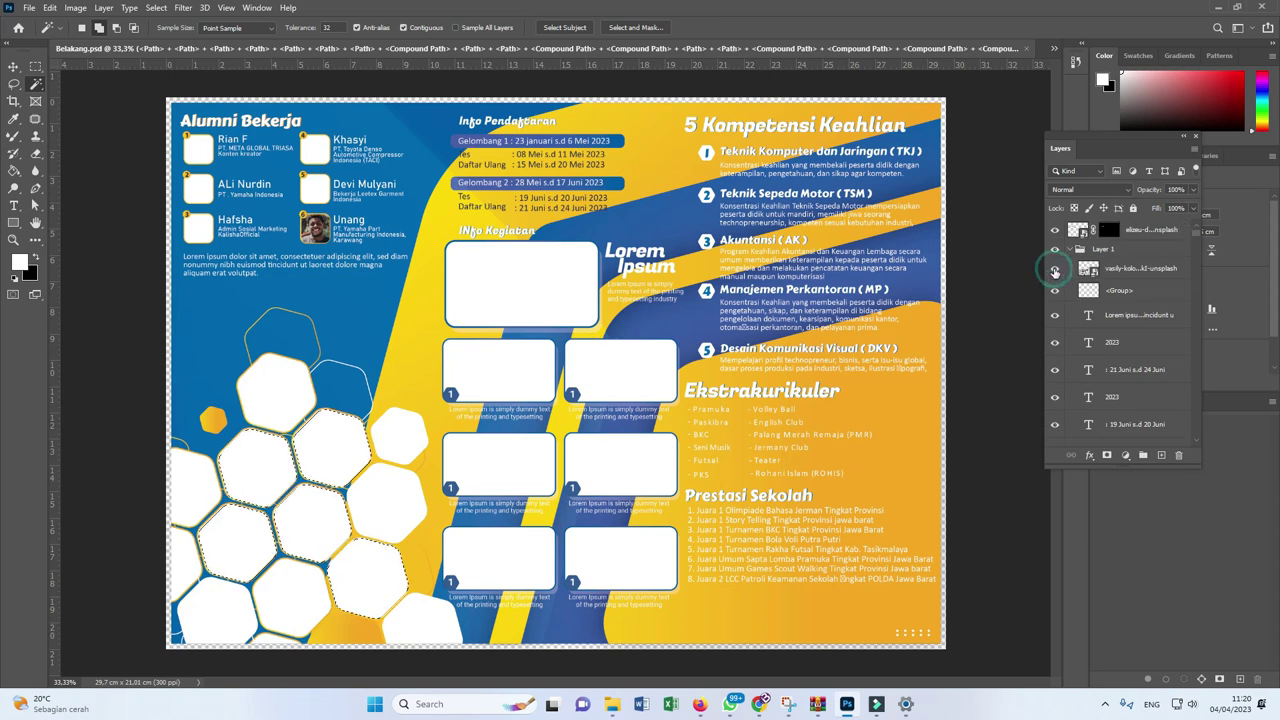
Show the graduation photo layer and add a layer mask from the hexagon selection.
{"action": "left_click", "coordinate": [1055, 270]}
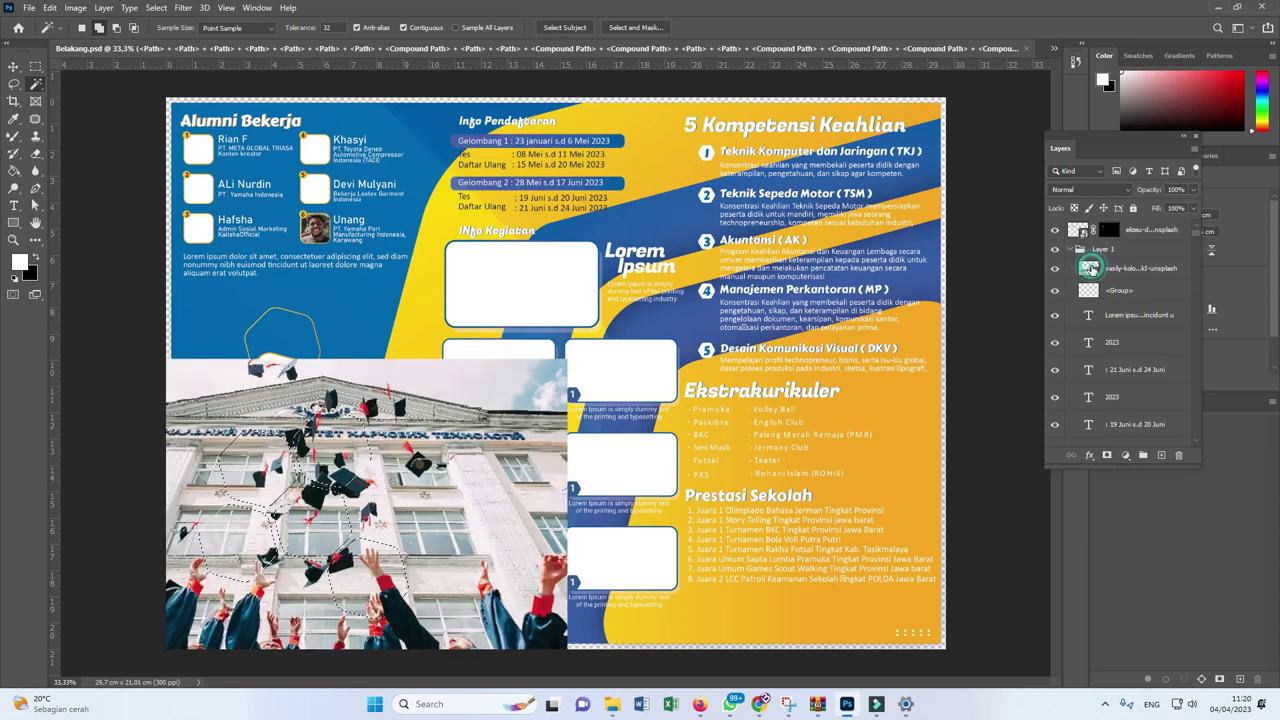
{"action": "left_click", "coordinate": [1090, 268]}
{"action": "left_click", "coordinate": [1108, 455]}
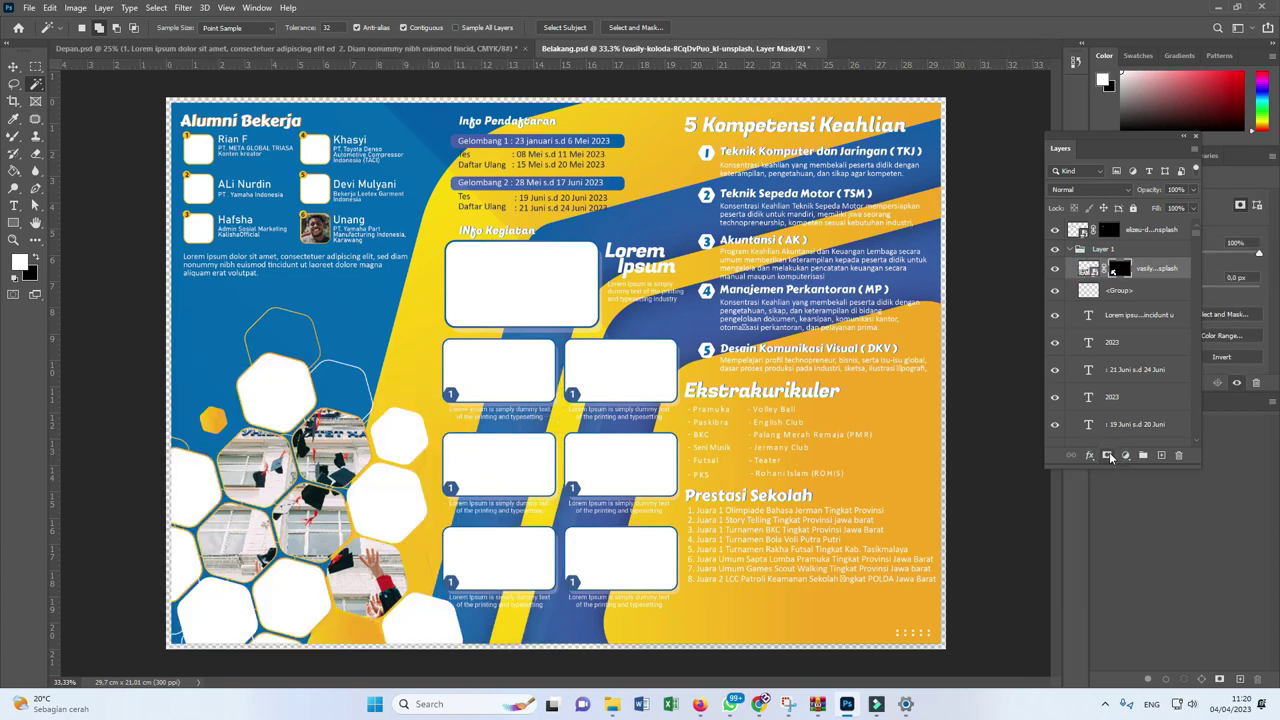